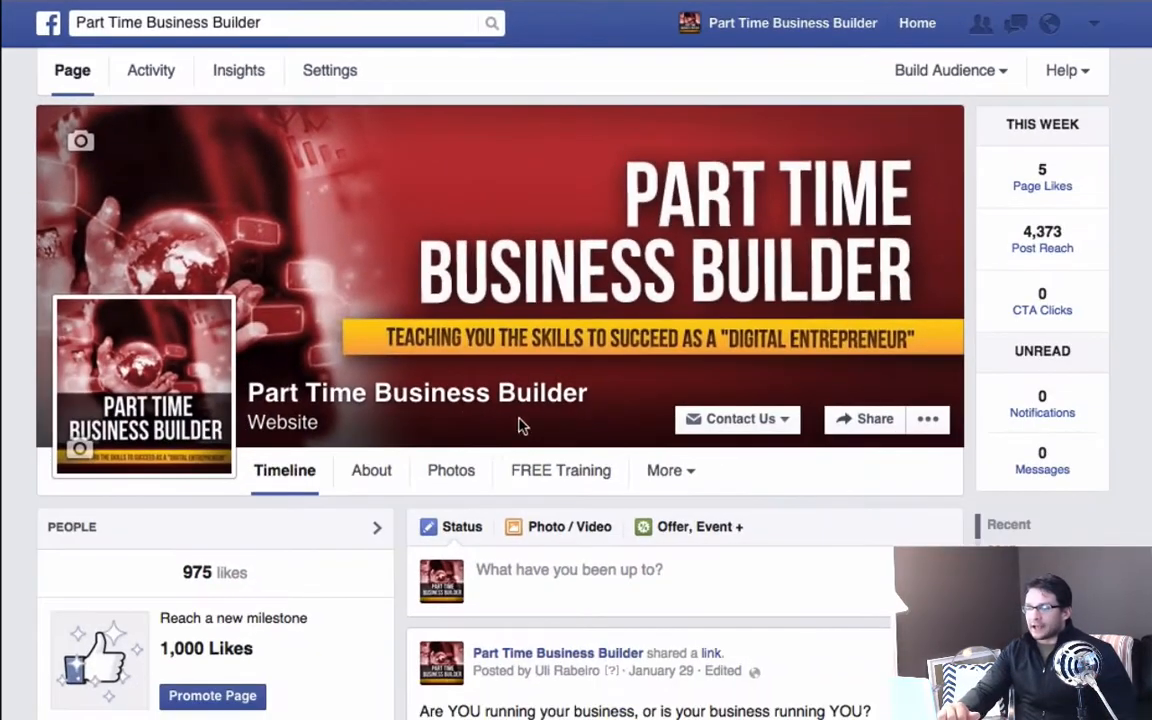
Look through the posts on the Part Time Business Builder page's timeline.
scroll(514, 412, "down", 5)
scroll(514, 412, "down", 10)
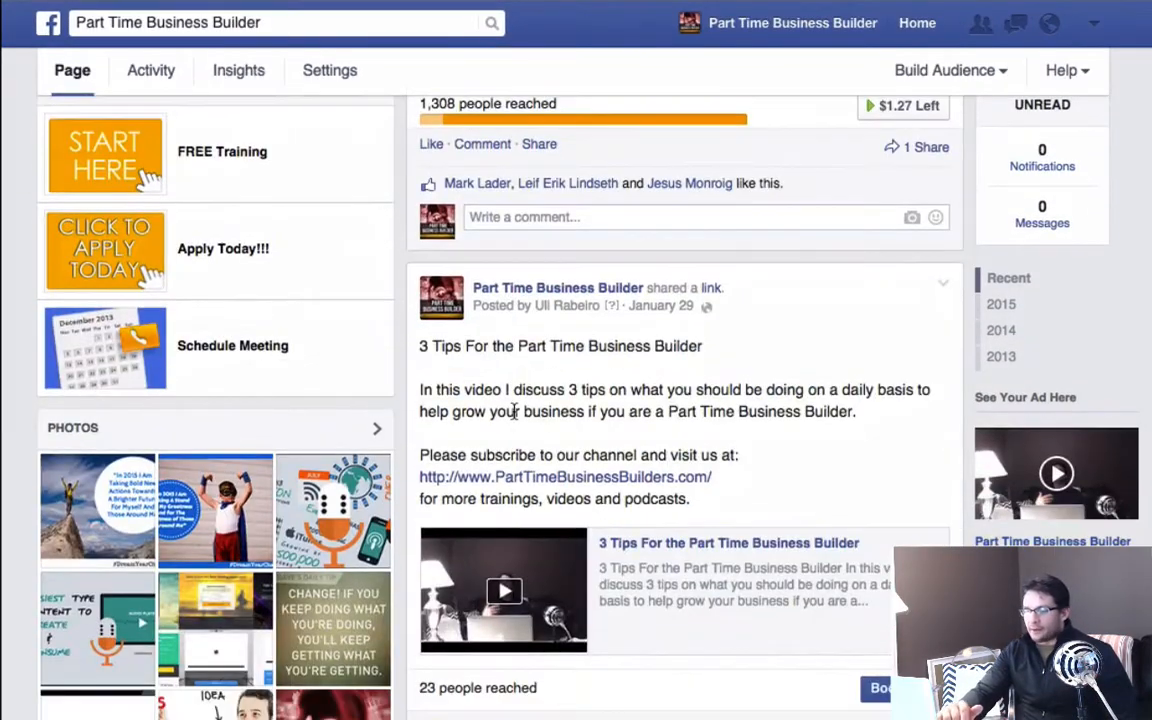
scroll(640, 455, "down", 10)
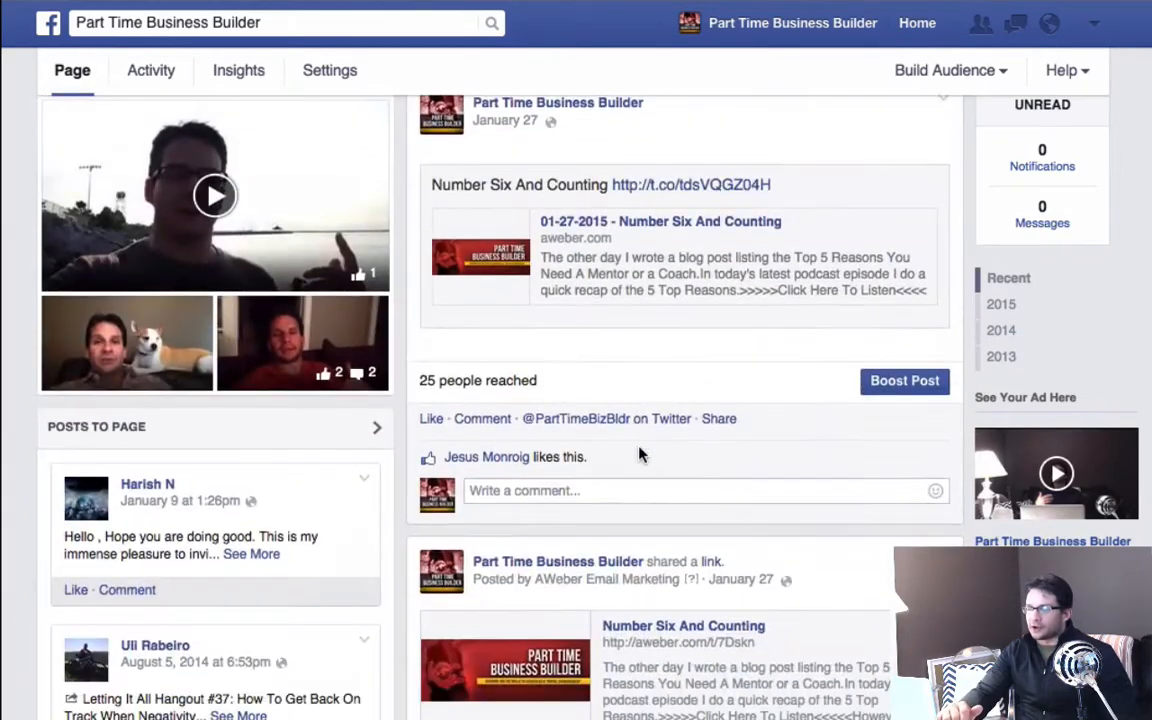
scroll(640, 455, "down", 6)
scroll(638, 453, "up", 3)
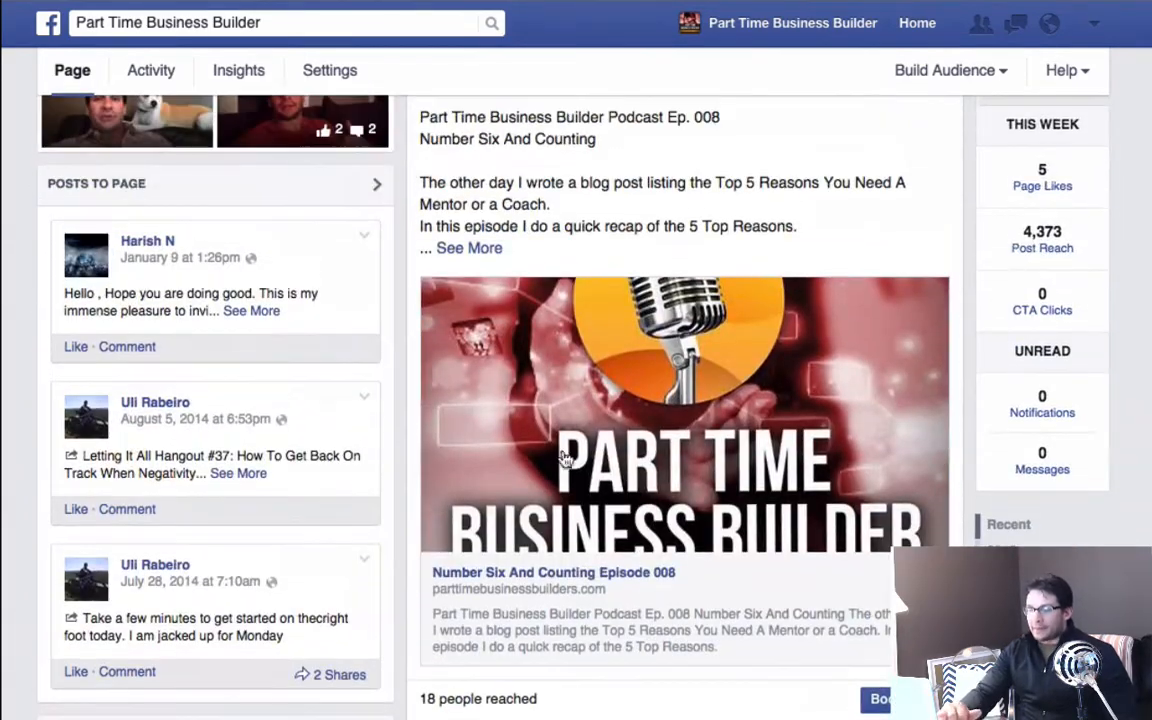
scroll(560, 457, "down", 5)
scroll(660, 441, "down", 12)
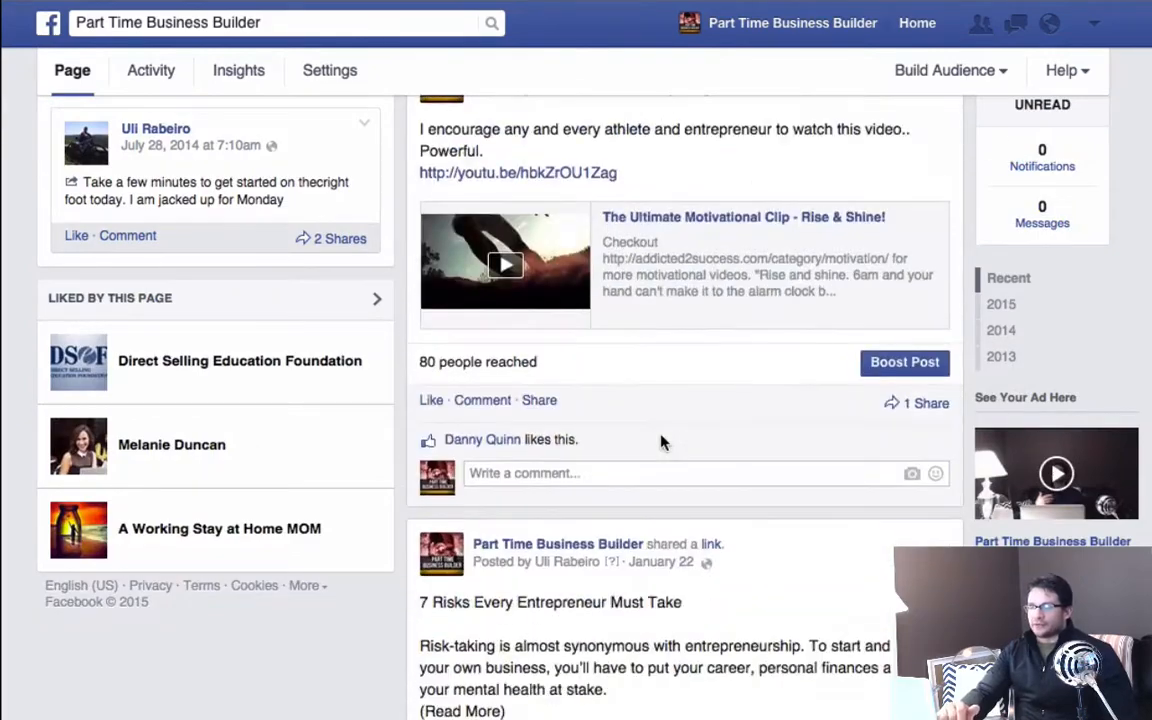
scroll(662, 443, "down", 3)
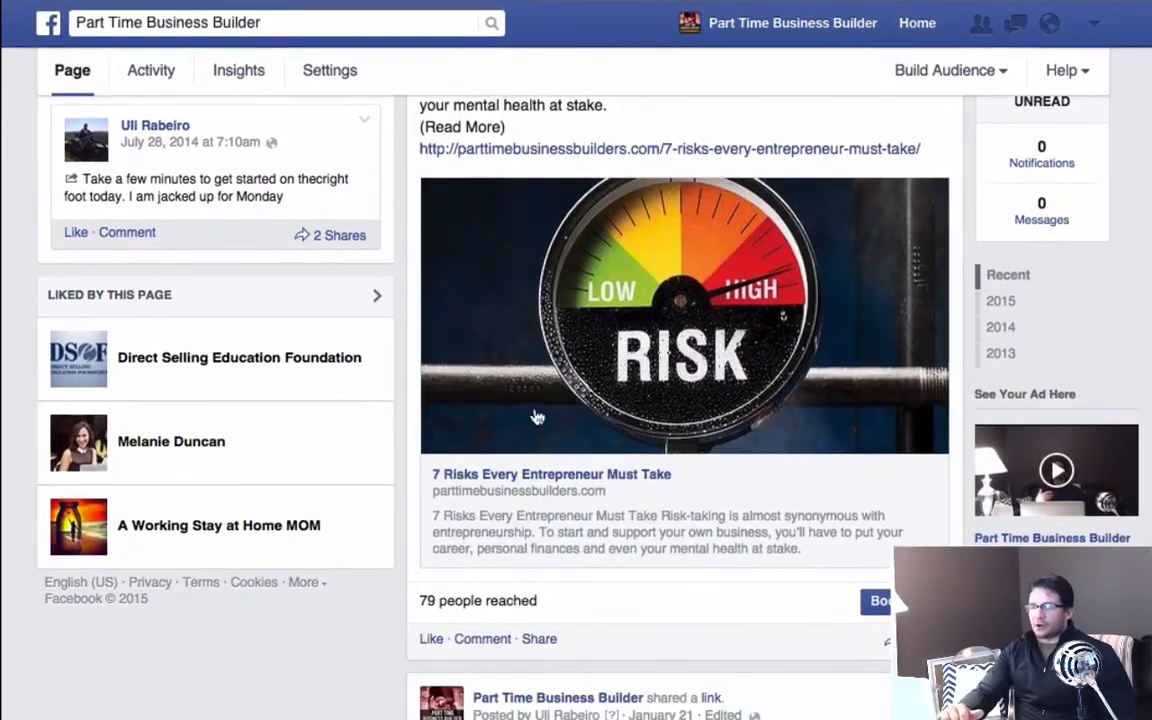
scroll(607, 386, "down", 4)
scroll(608, 385, "up", 4)
scroll(605, 385, "up", 10)
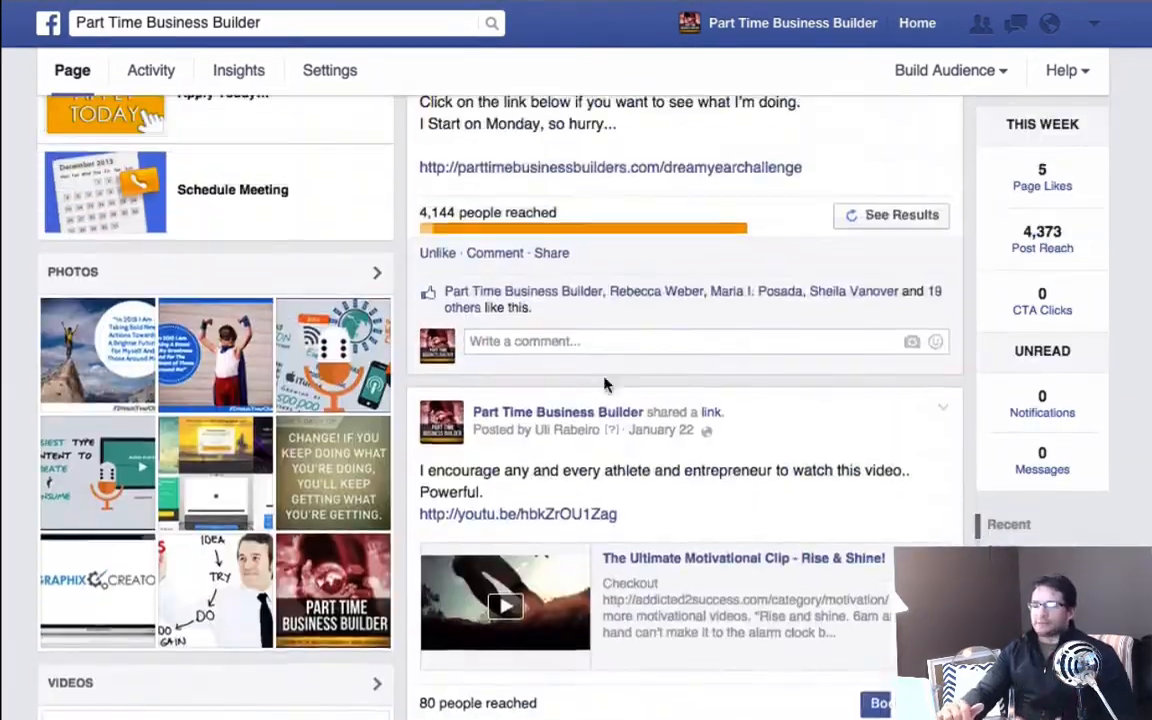
scroll(605, 385, "up", 10)
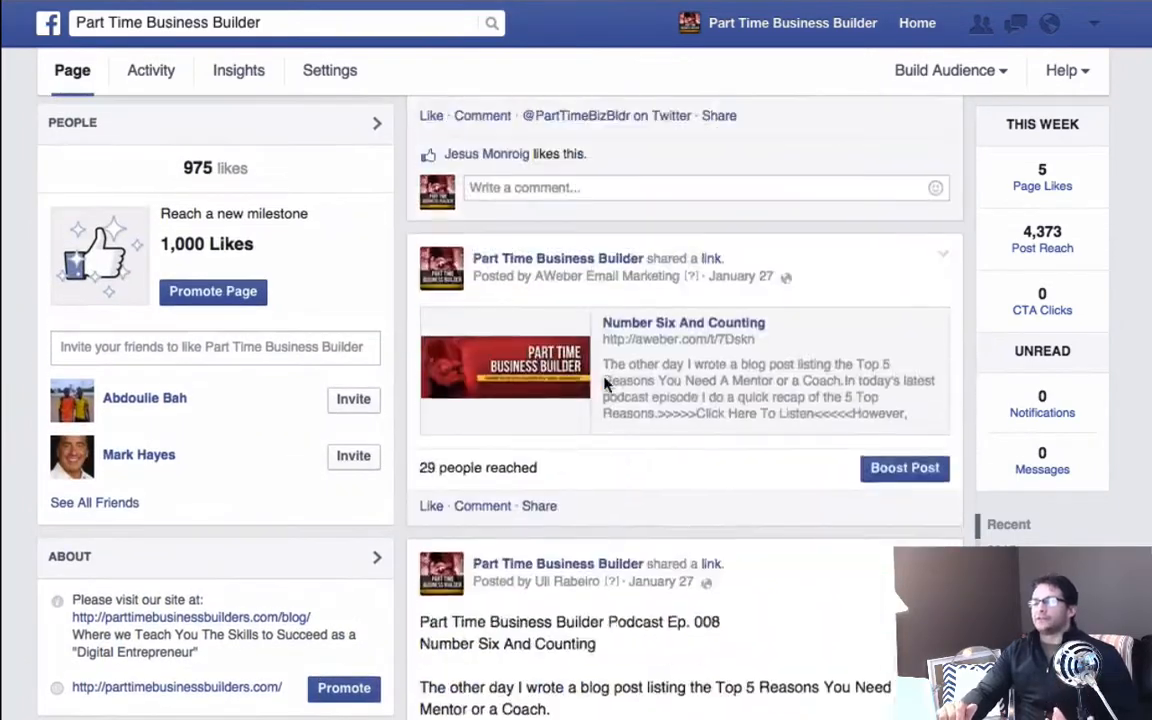
scroll(605, 384, "up", 10)
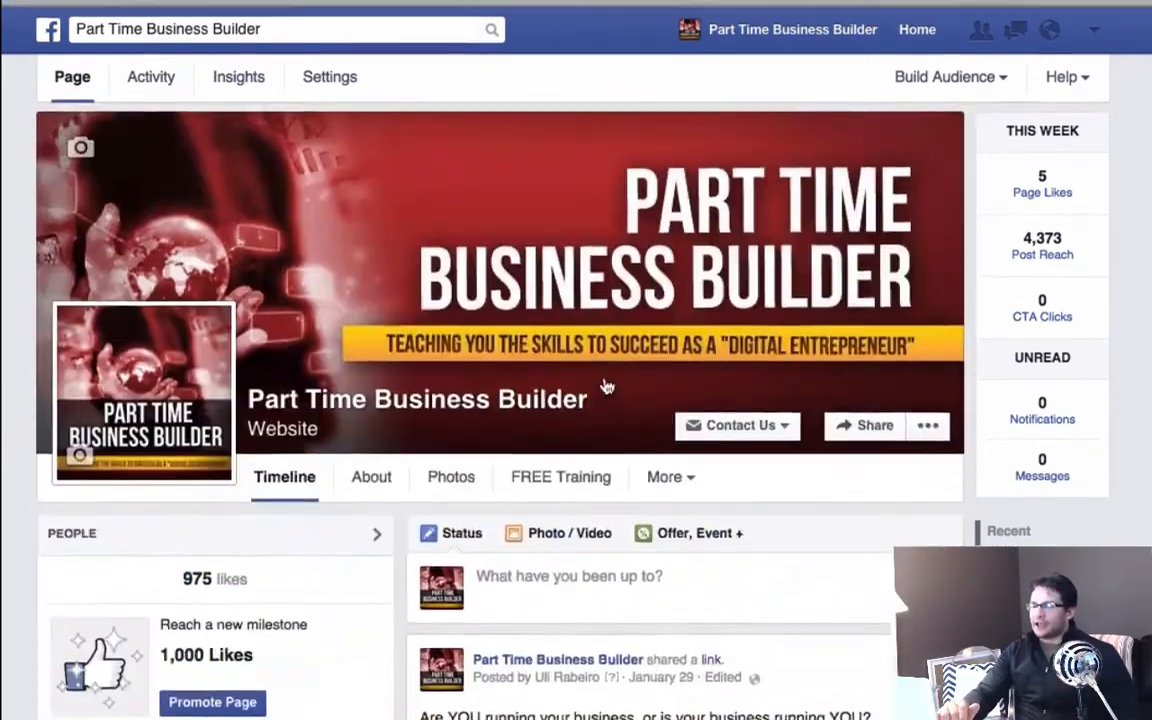
Review the page's January 29 post about taking back control of your business, including its reach and likes.
scroll(604, 378, "down", 2)
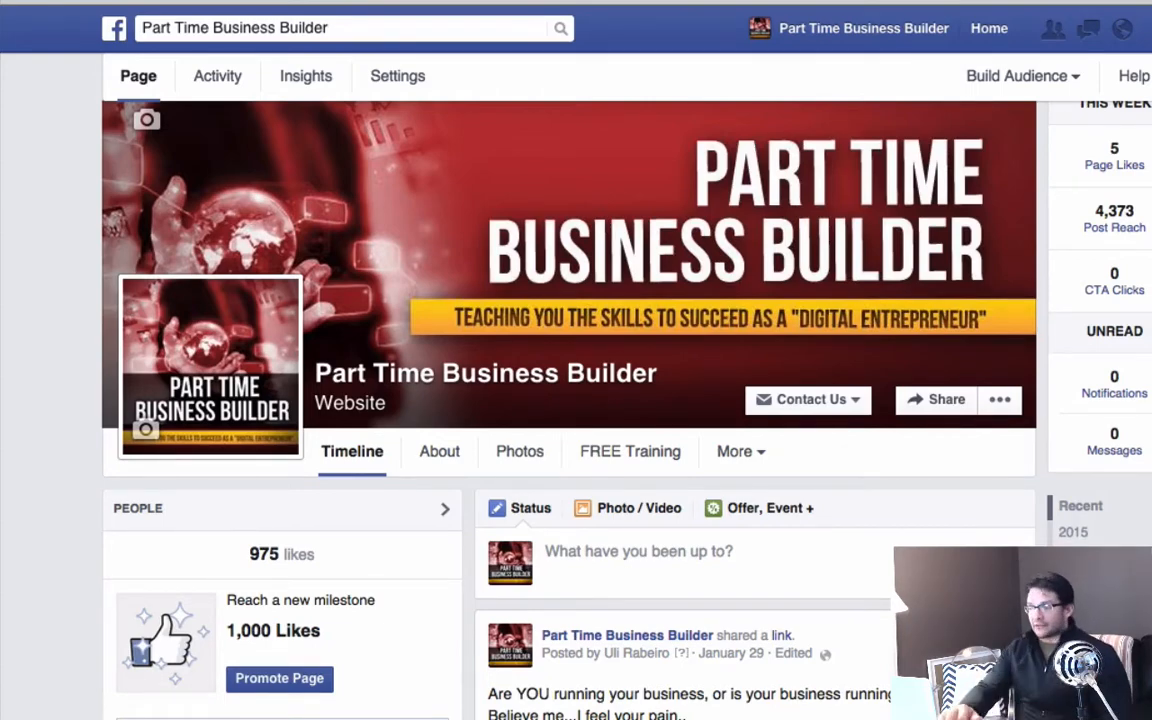
scroll(830, 492, "down", 4)
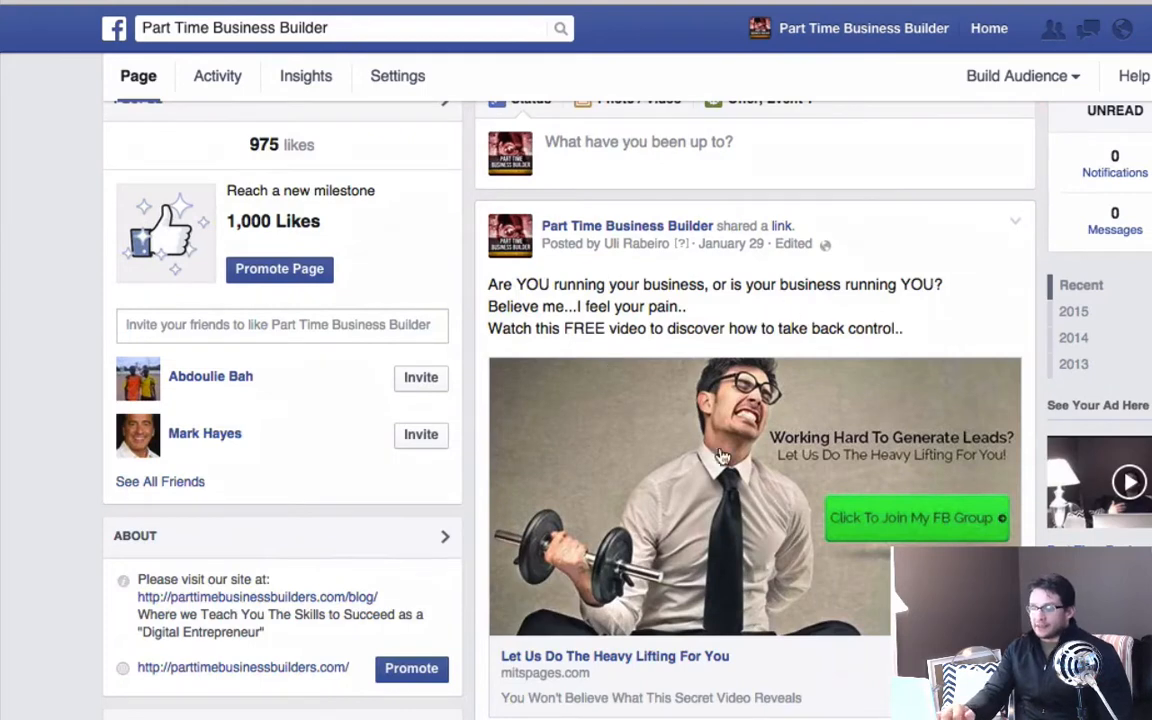
scroll(720, 456, "down", 1)
scroll(673, 637, "down", 1)
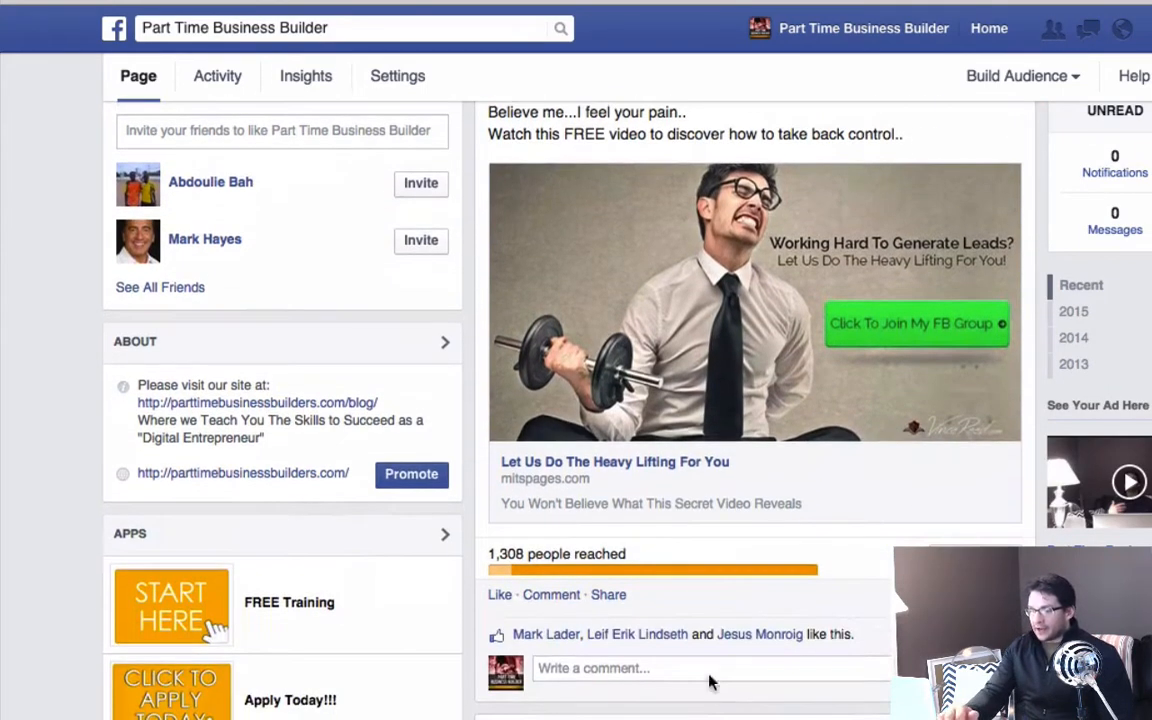
scroll(825, 635, "up", 1)
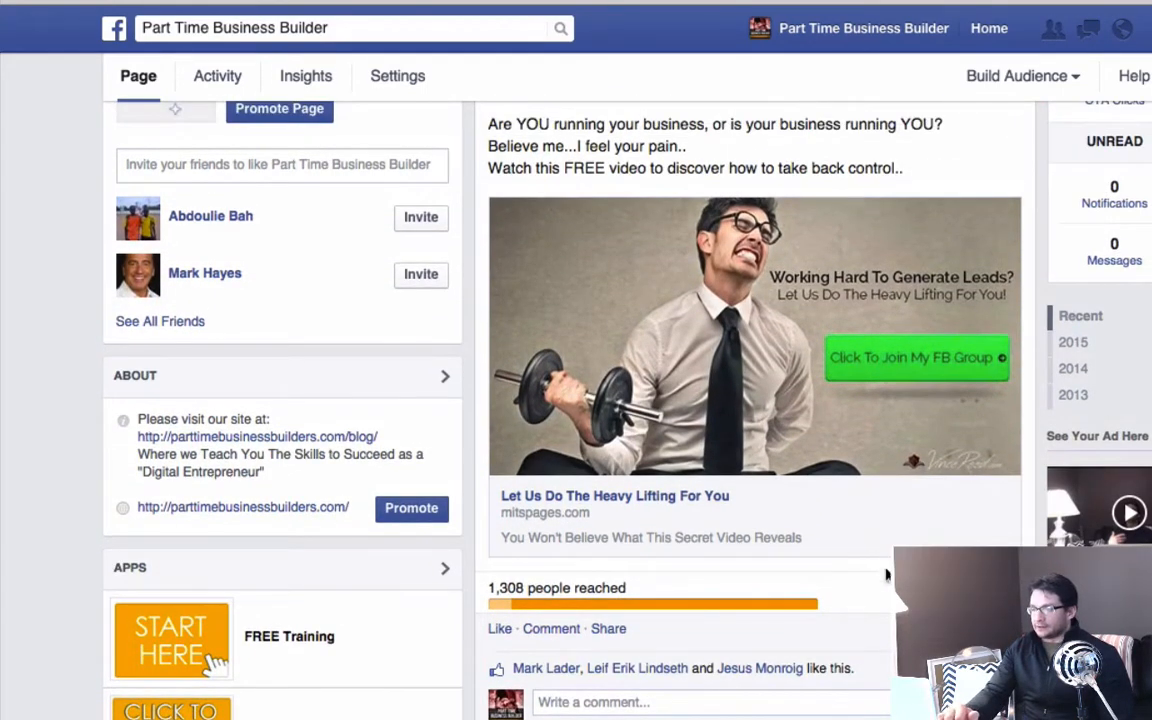
scroll(822, 583, "up", 2)
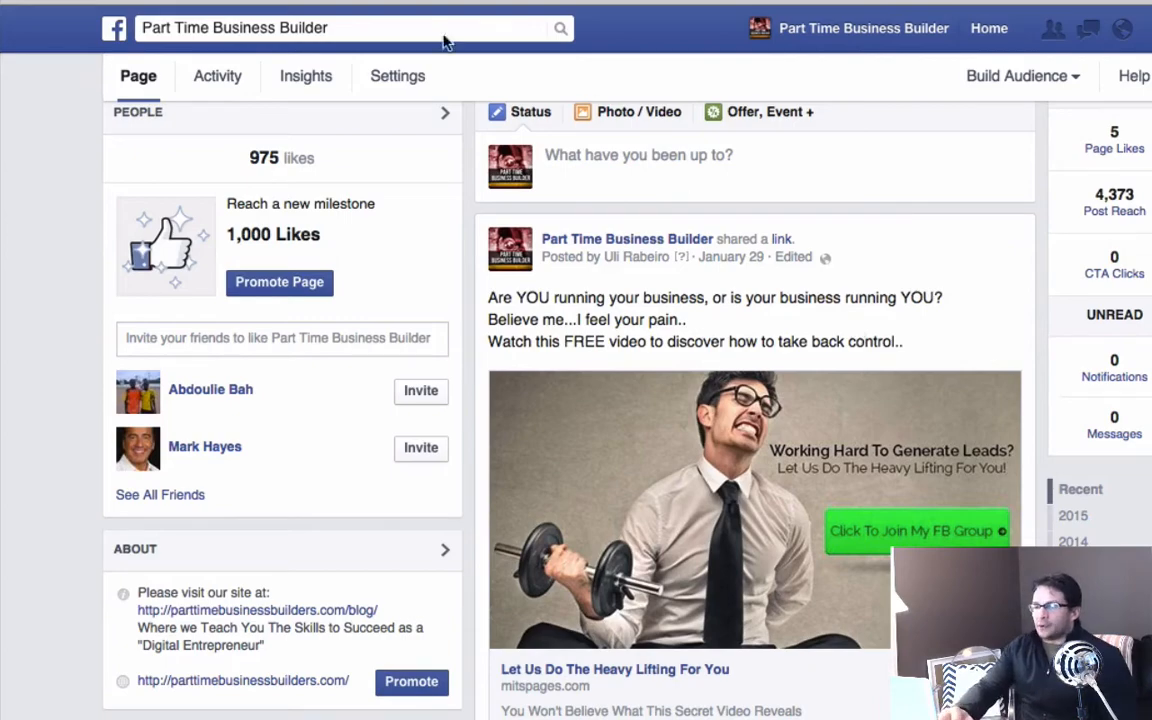
scroll(250, 121, "up", 3)
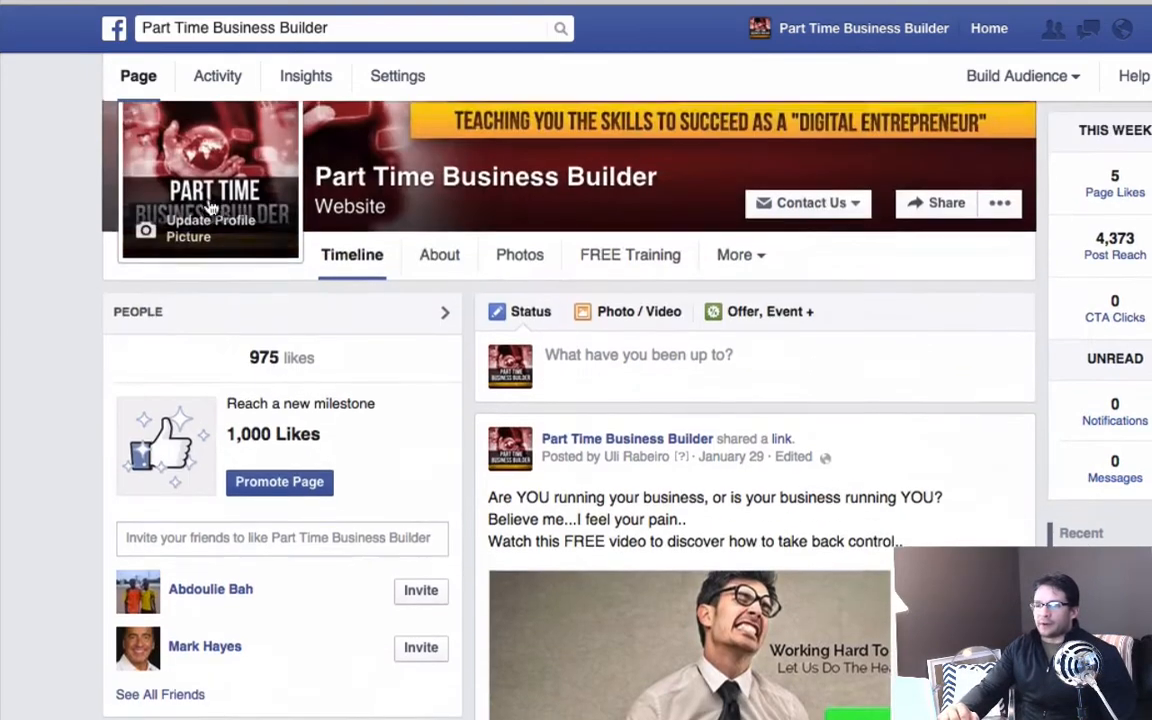
scroll(430, 260, "up", 3)
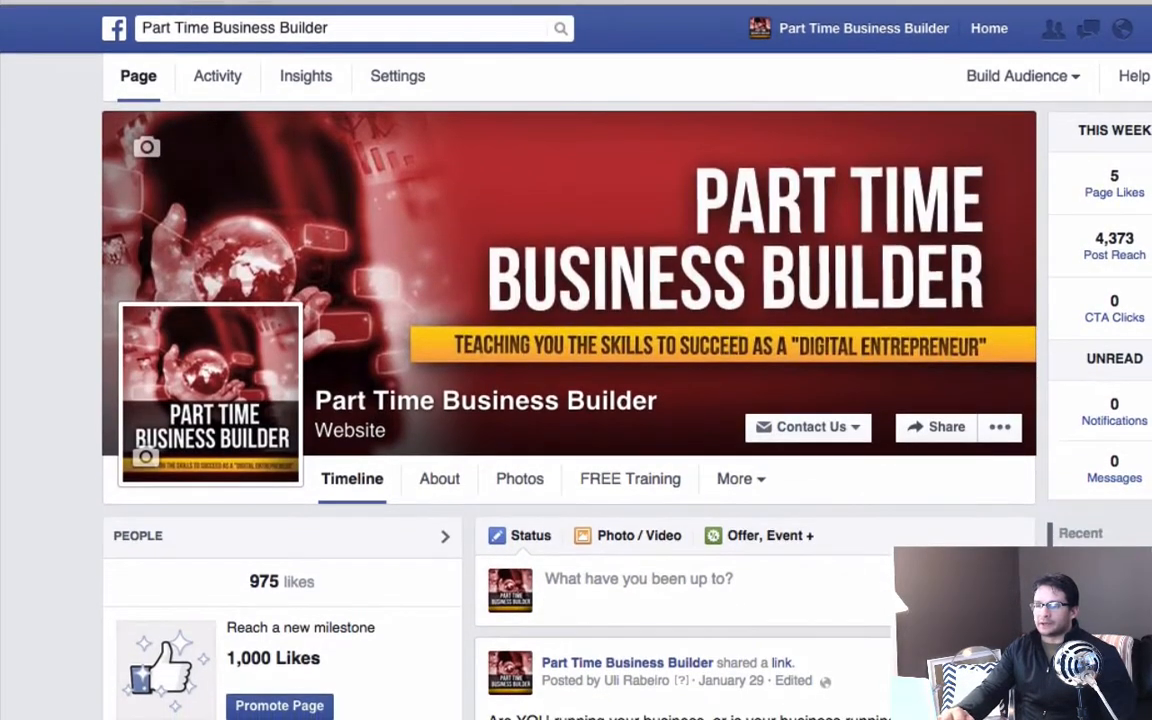
left_click(344, 26)
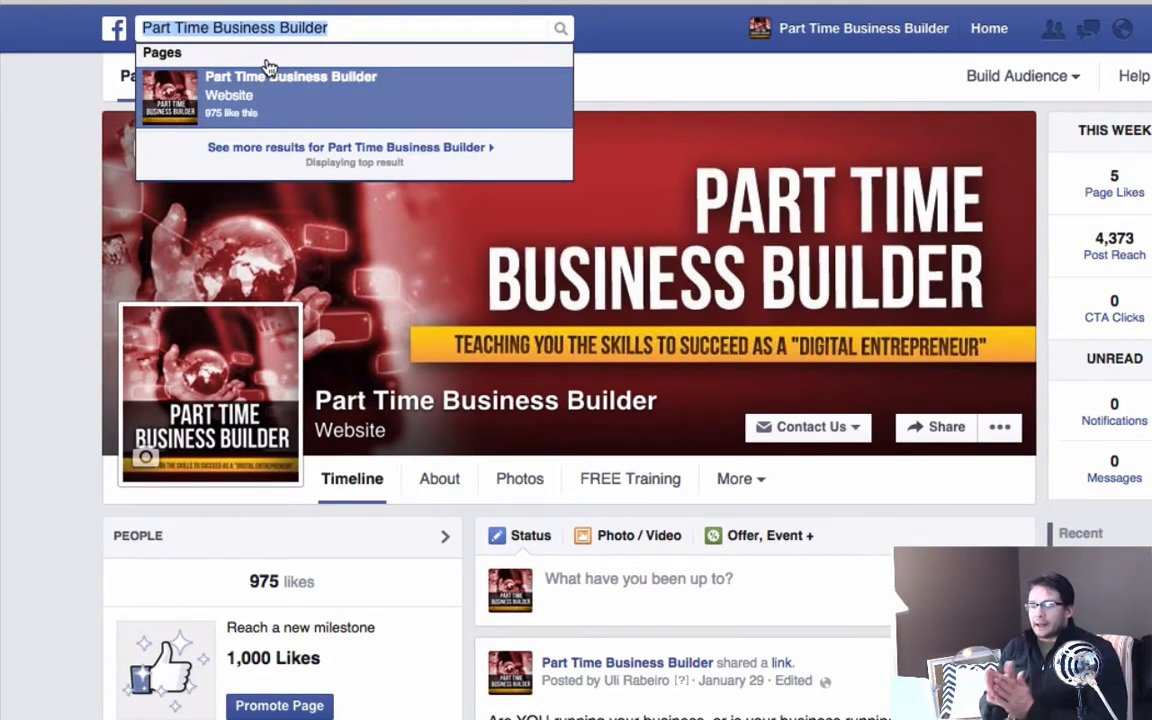
type("wiso")
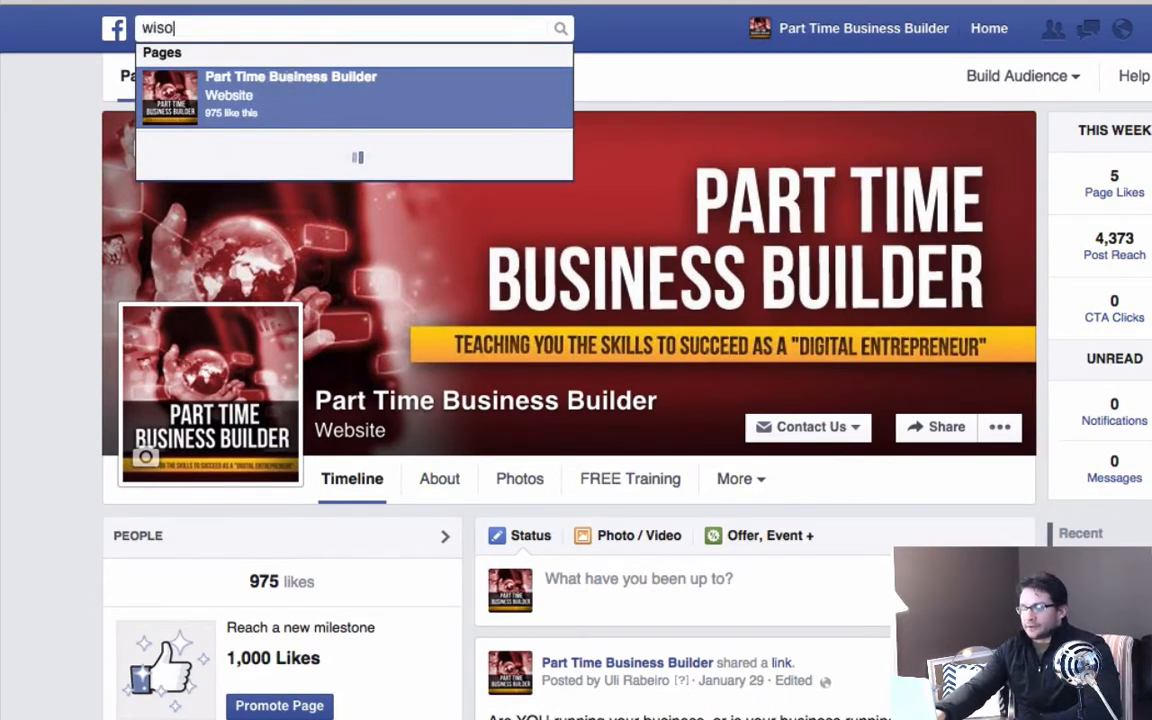
type("m")
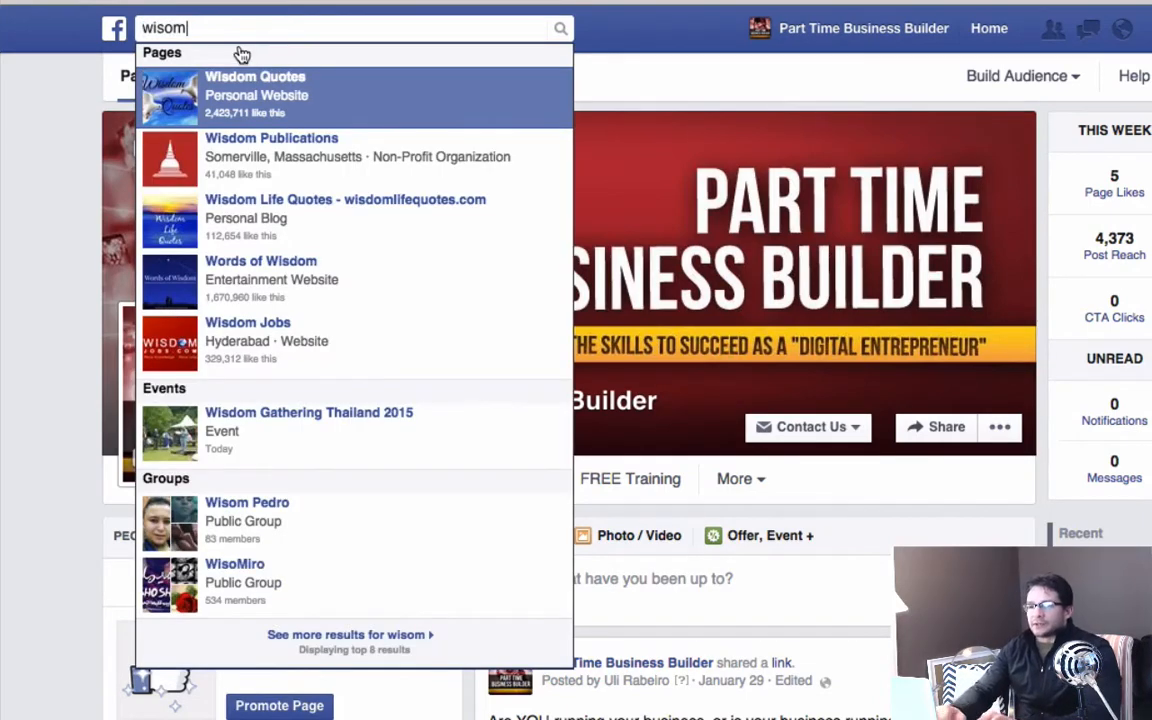
key("BackSpace")
key("BackSpace")
type("dom")
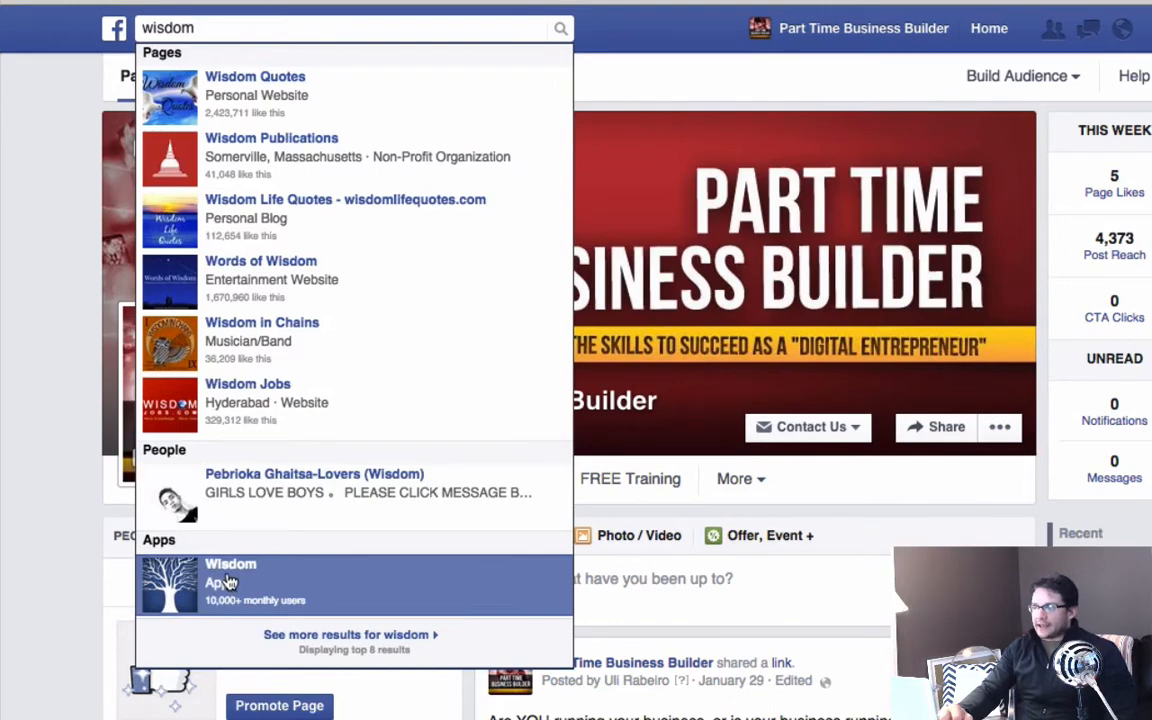
key("Up")
Switch from the business page to the personal profile, then search for "wisd" and open the Wisdom app.
left_click(1149, 29)
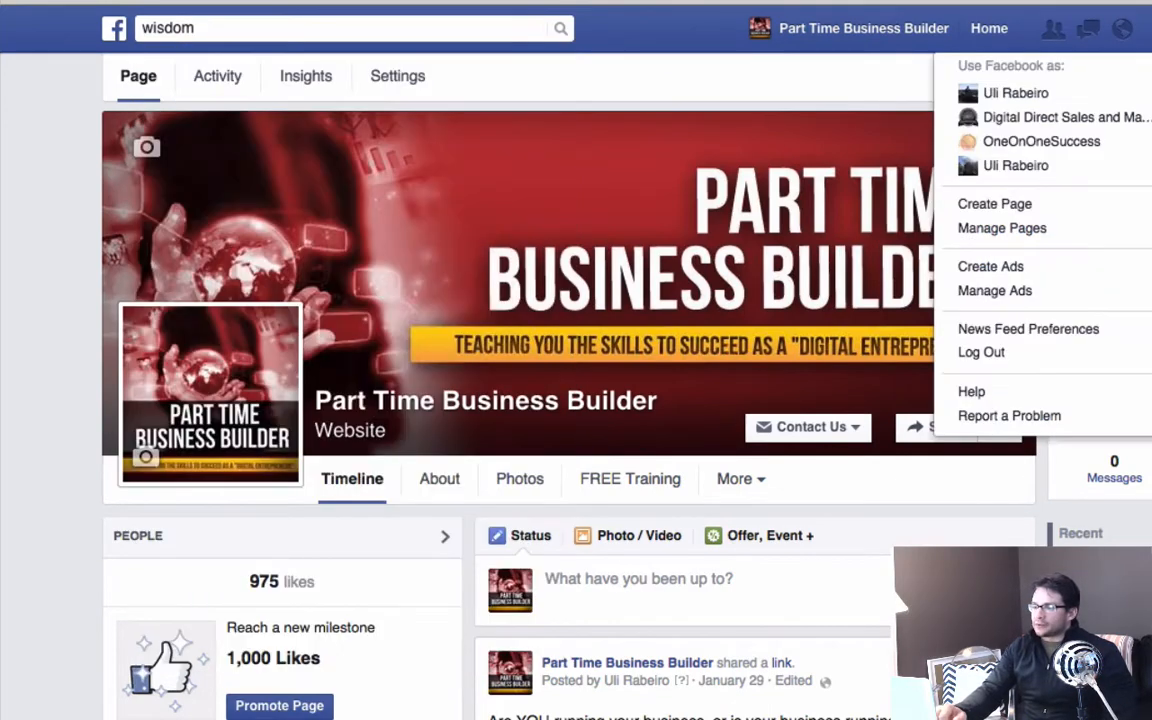
left_click(1015, 93)
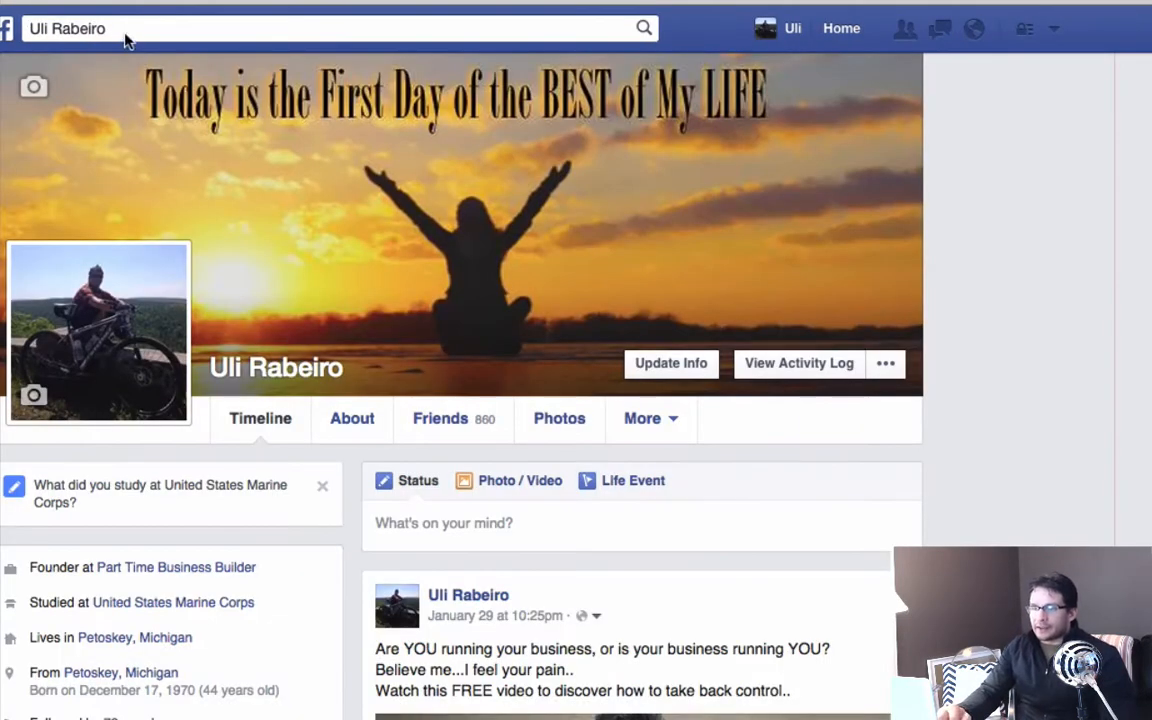
left_click(127, 27)
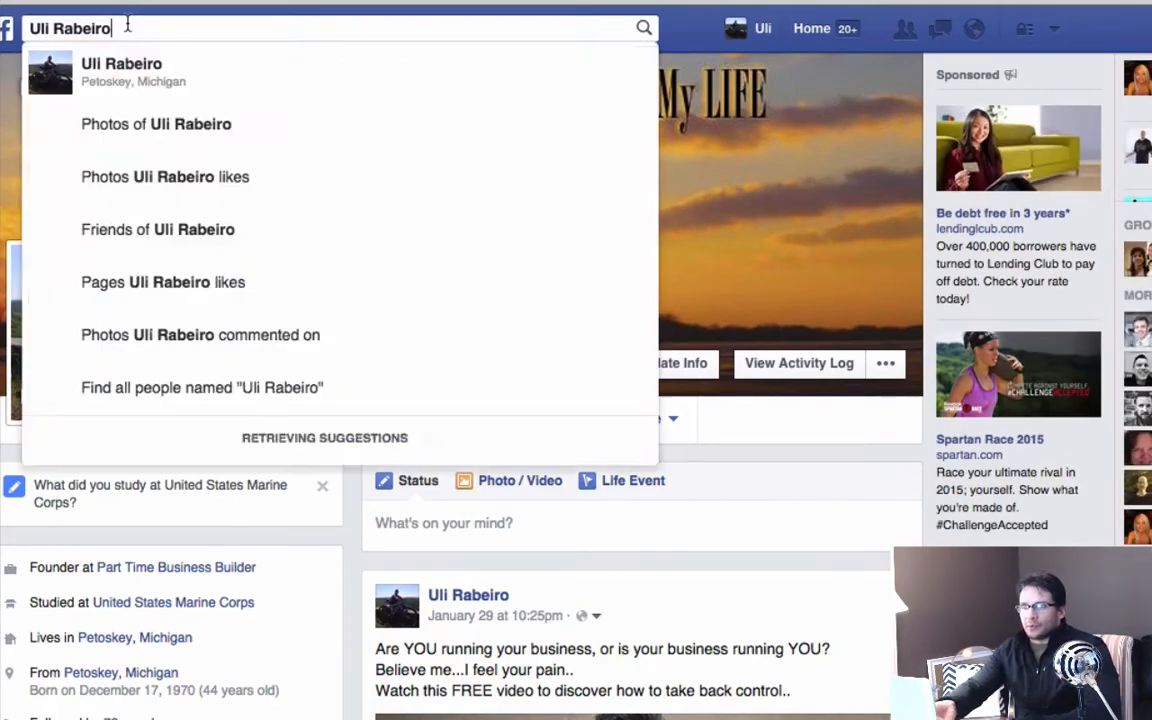
left_click_drag(127, 24, 8, 28)
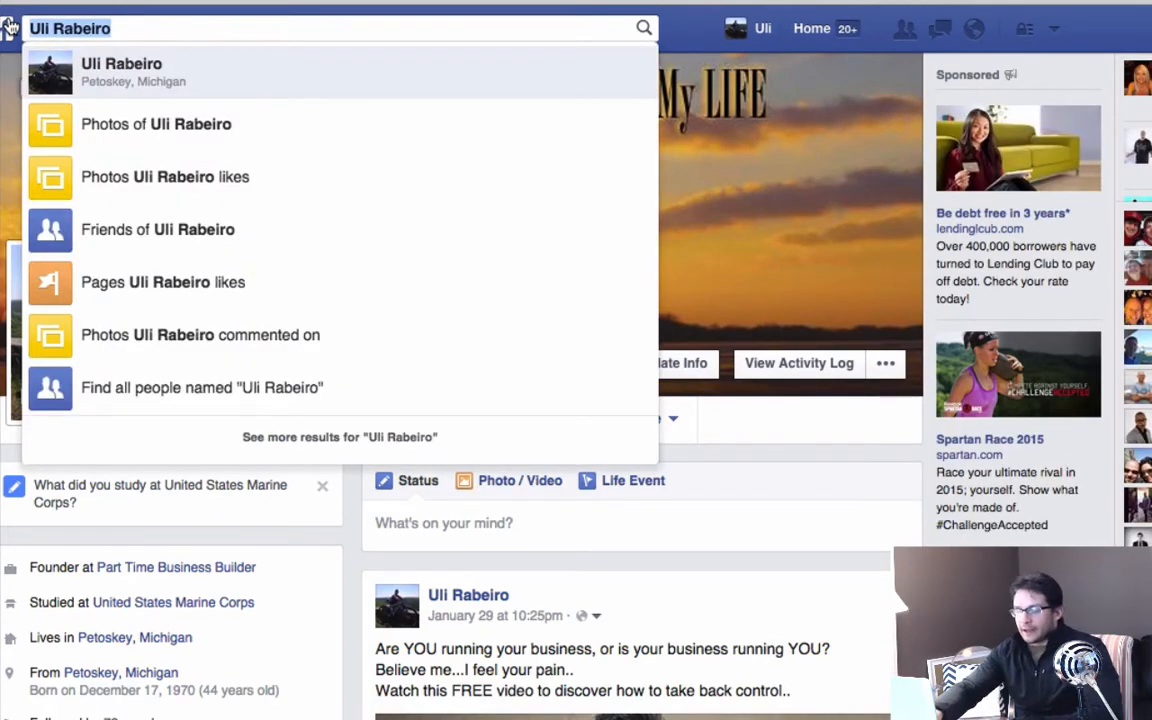
type("wisd")
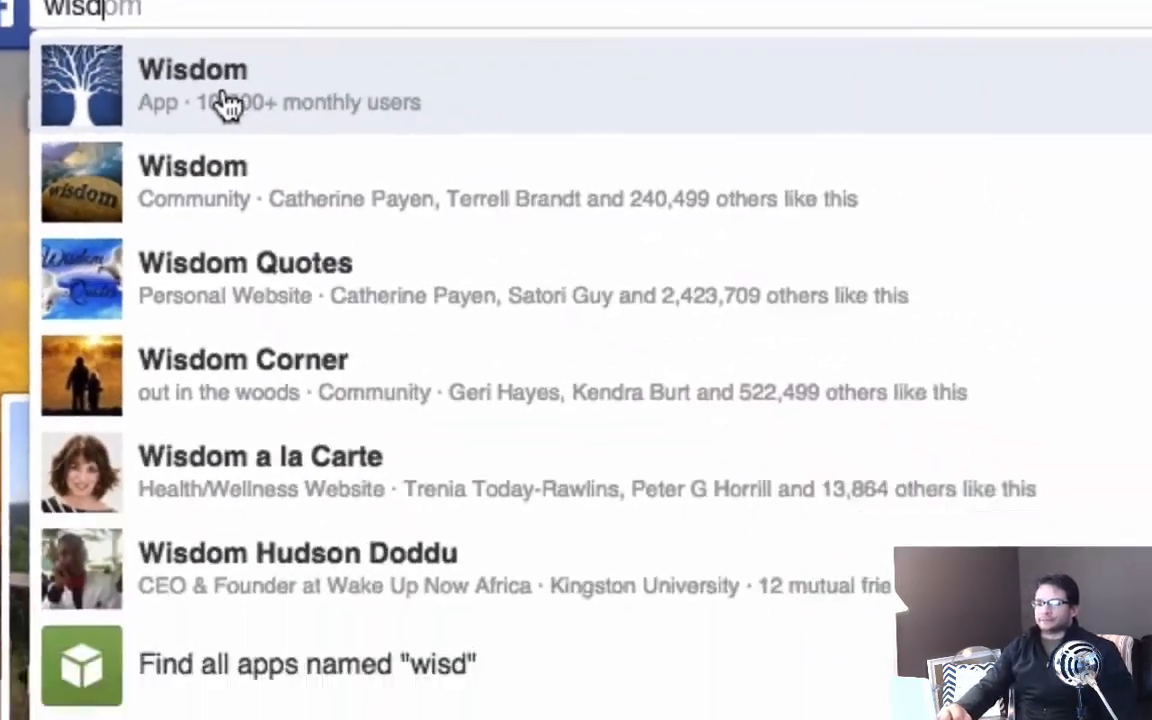
left_click(182, 106)
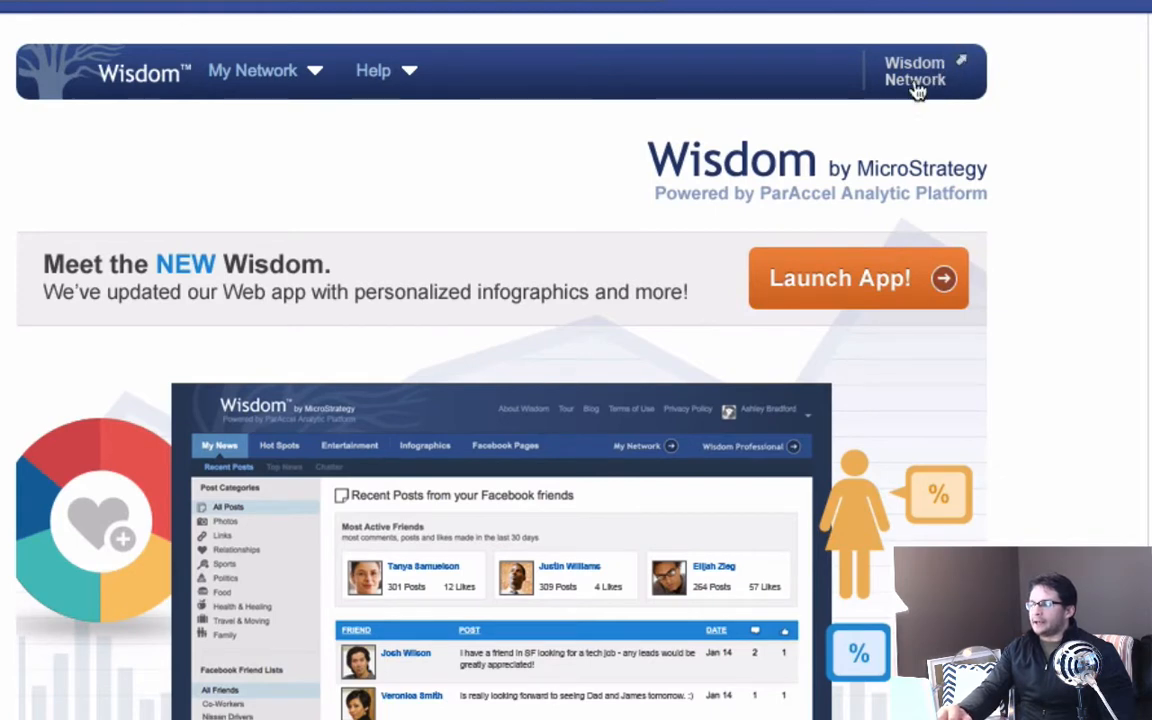
Open the Wisdom Network analysis from the Wisdom app's start page.
left_click(920, 80)
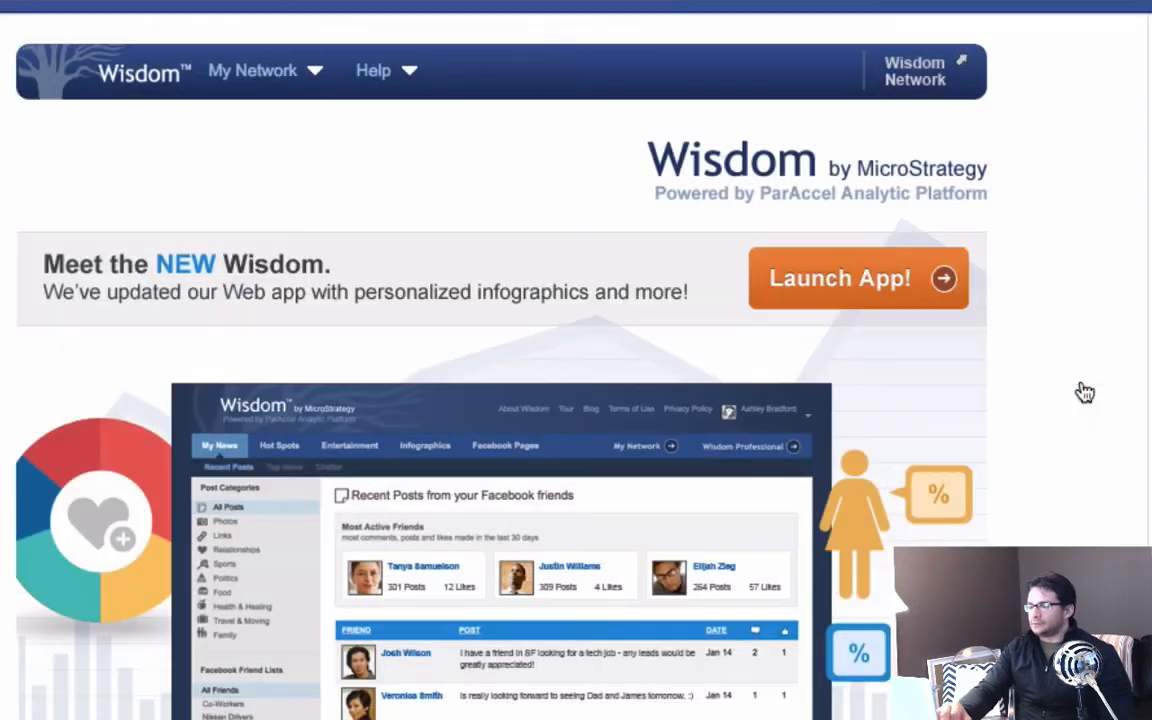
left_click(1084, 372)
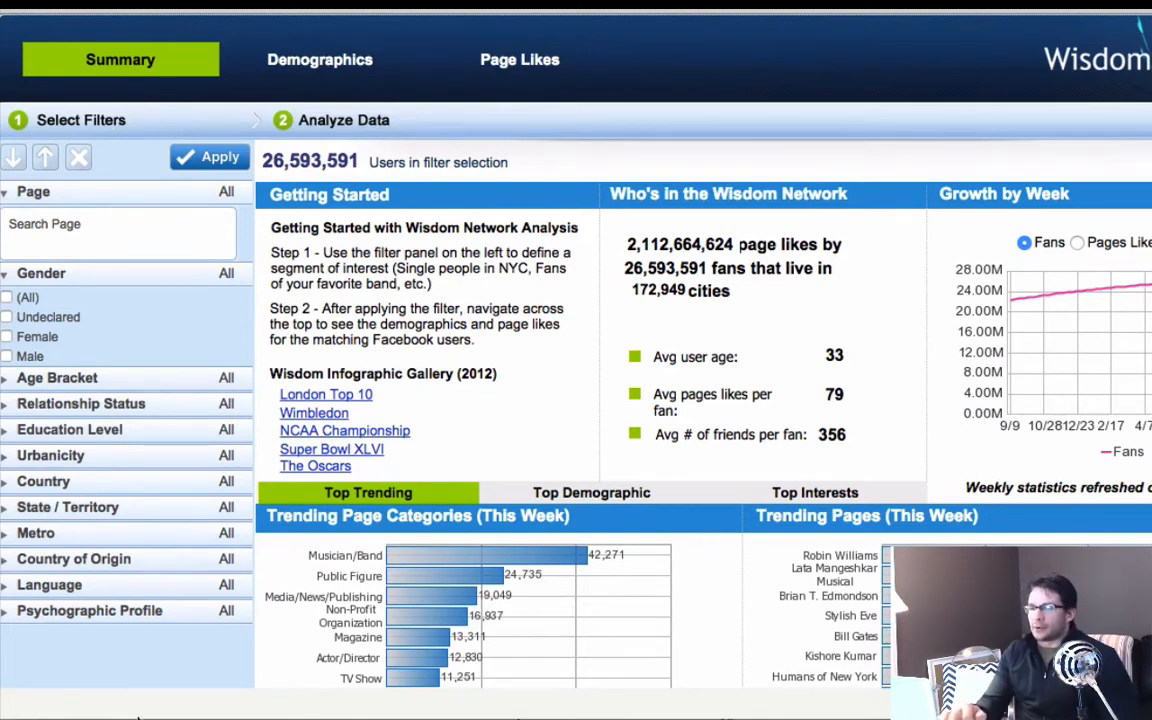
Filter the network to fans of the Joe Weider page with 577 fans, and show the demographics of that audience.
left_click(63, 231)
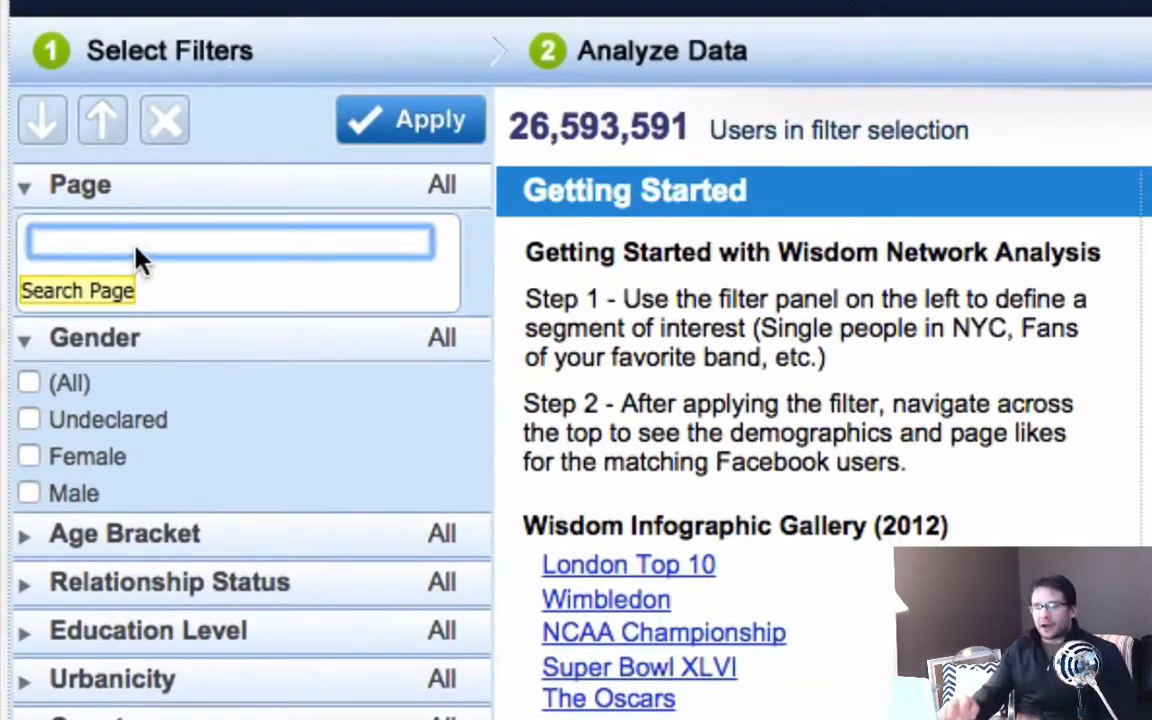
left_click(71, 193)
left_click(135, 240)
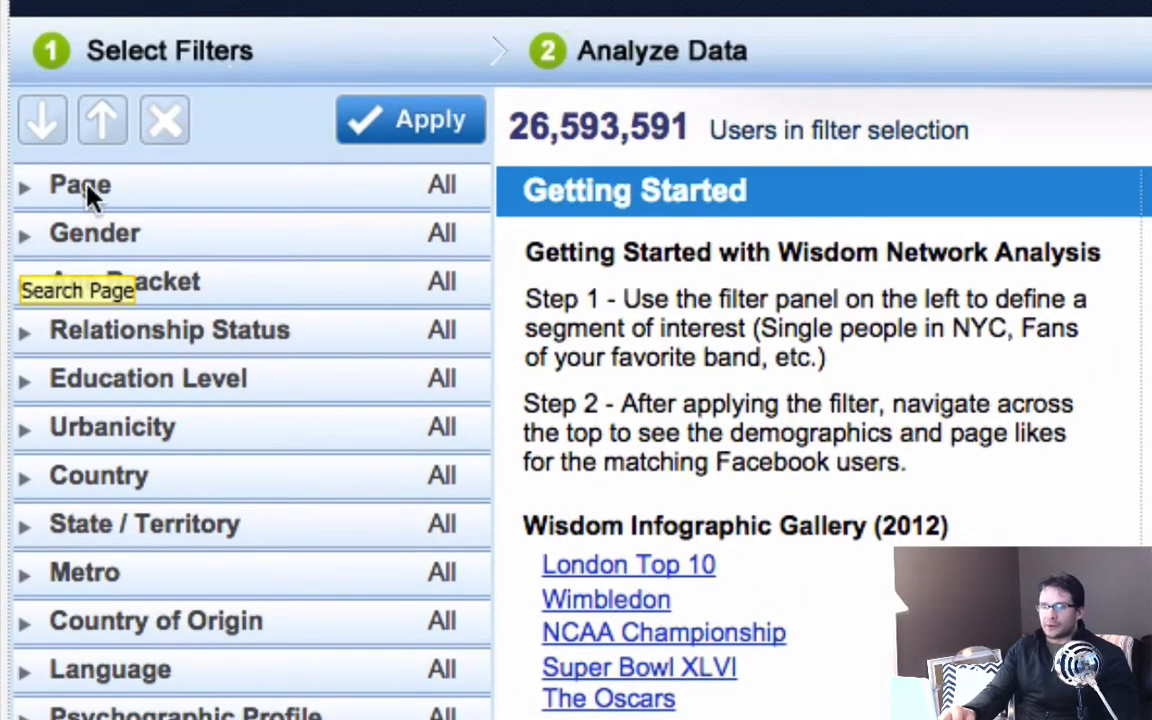
left_click(33, 187)
left_click(67, 252)
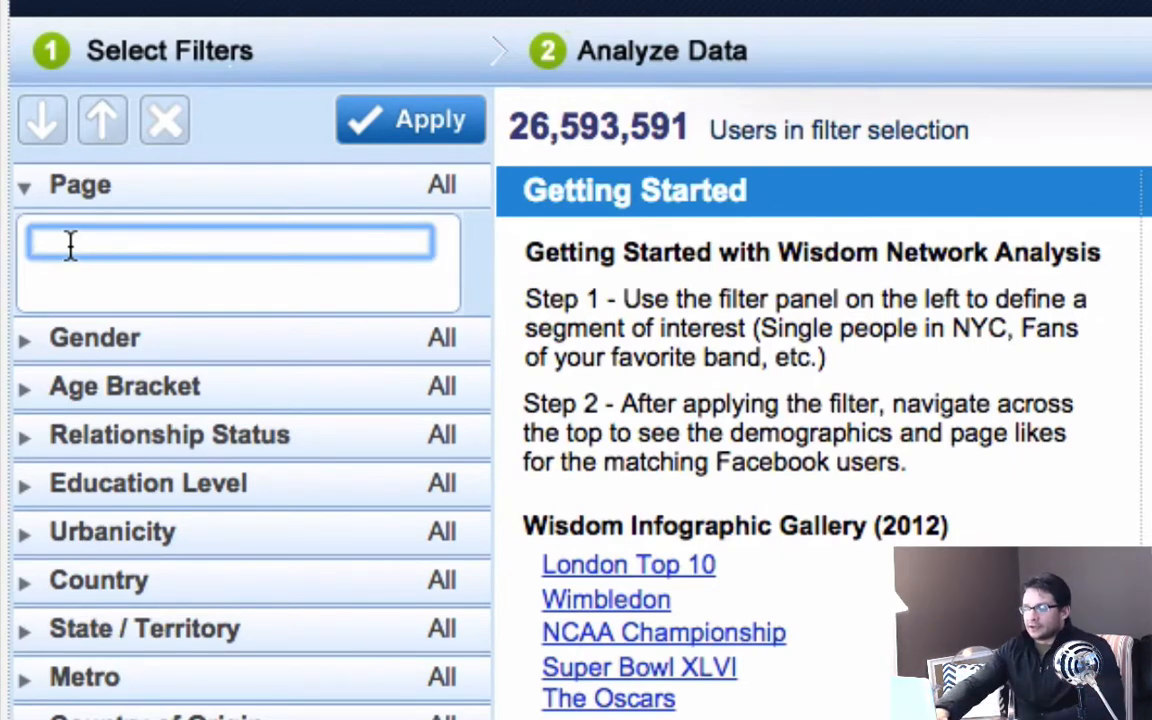
type("joe we")
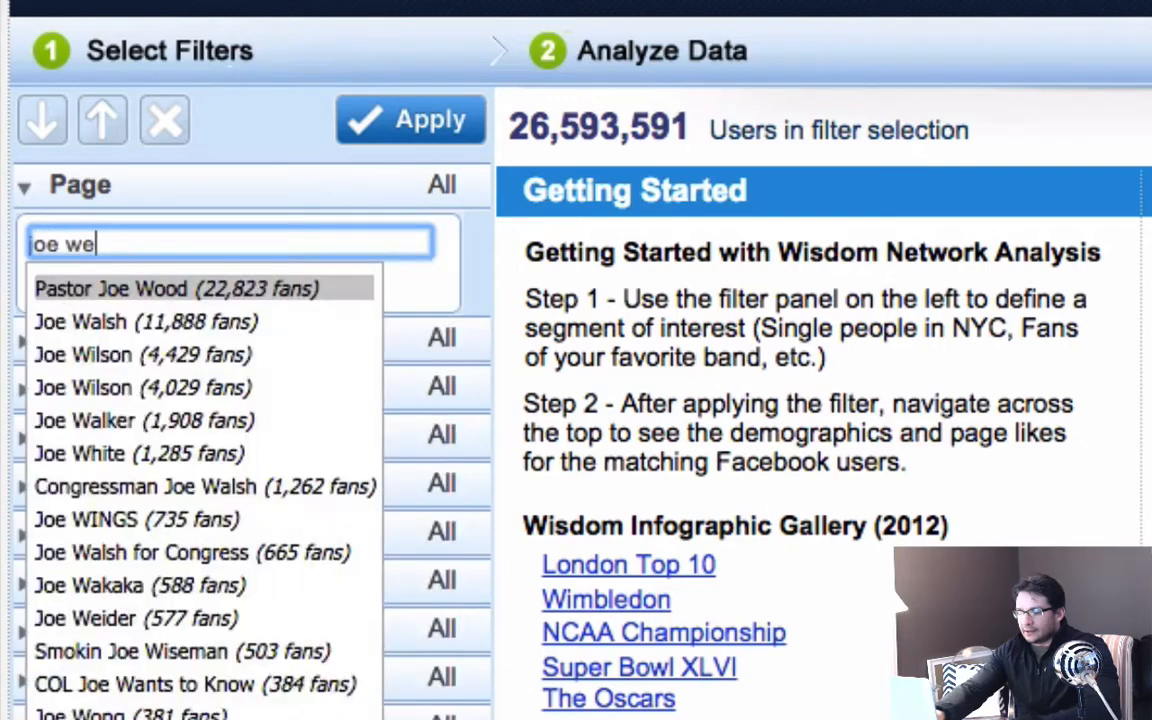
type("ider")
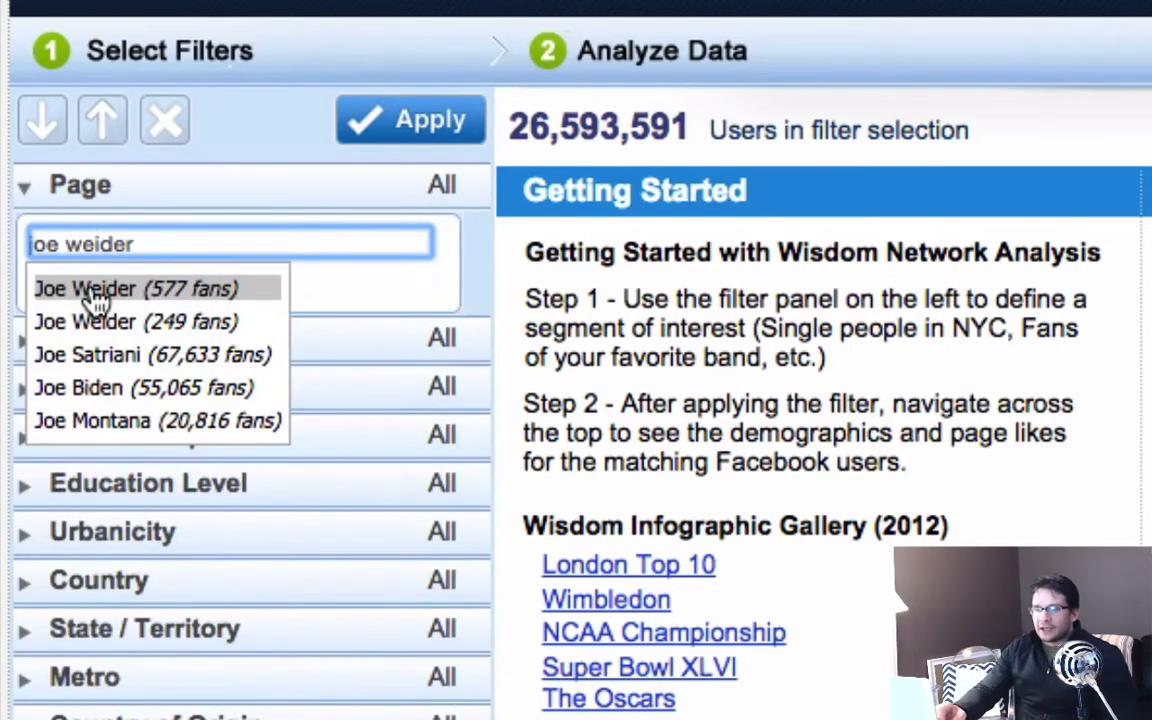
left_click(92, 292)
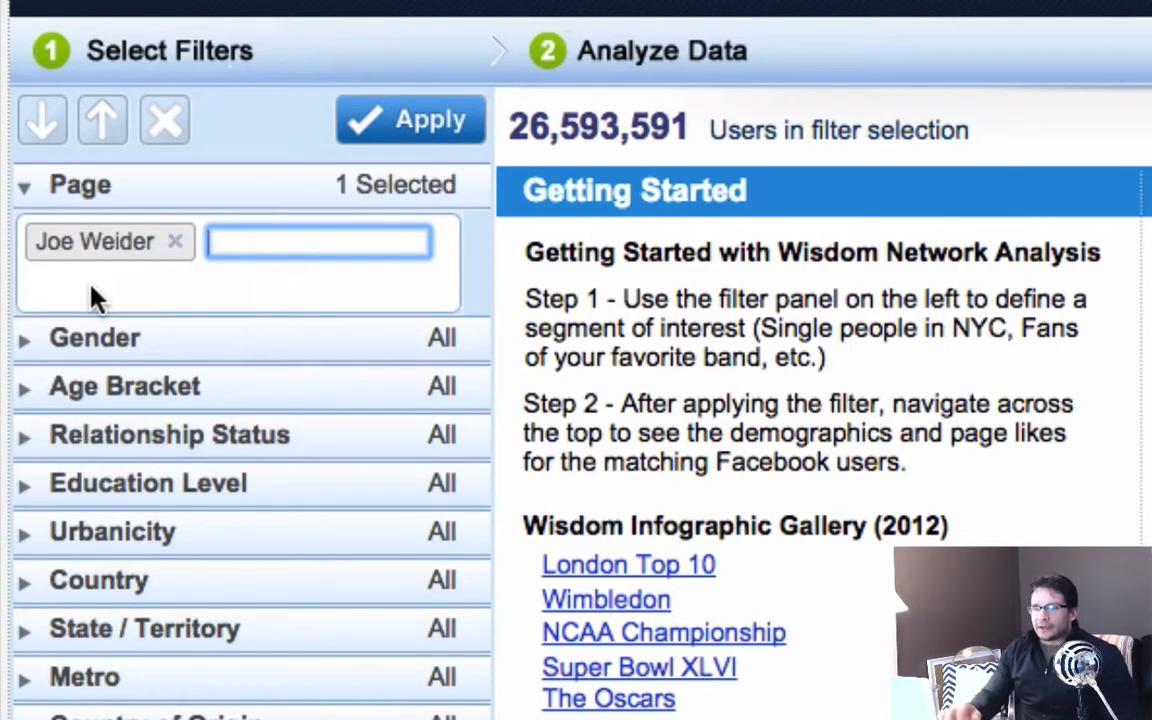
left_click(403, 143)
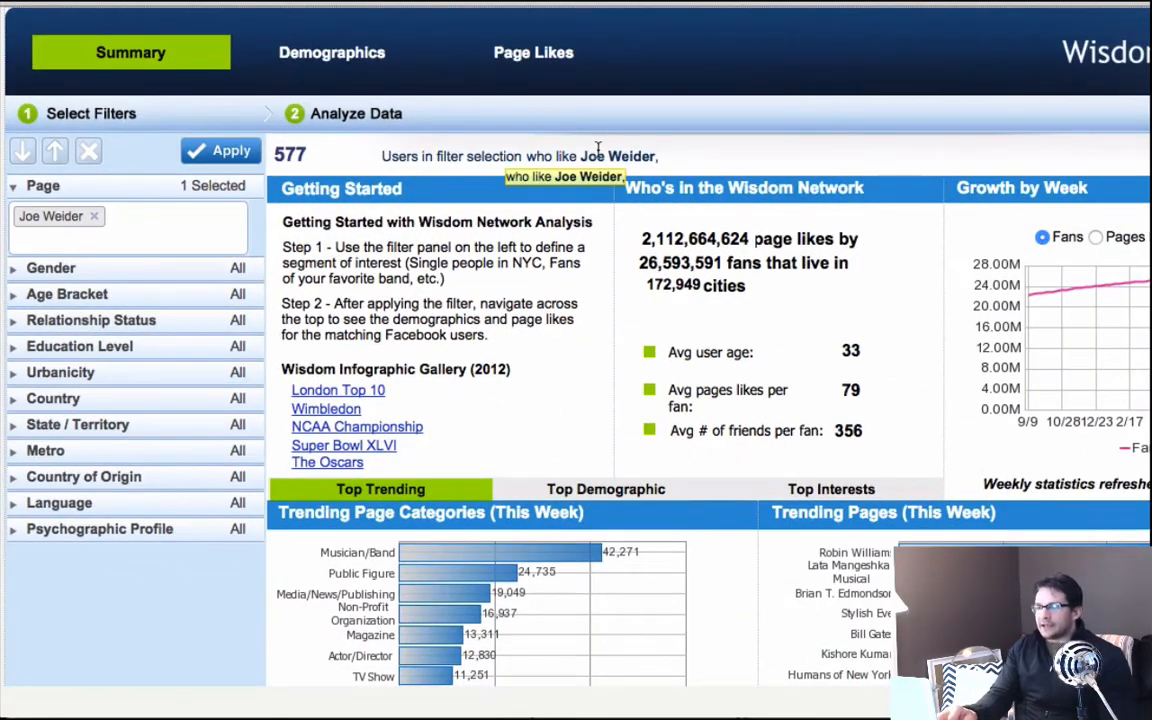
left_click(325, 52)
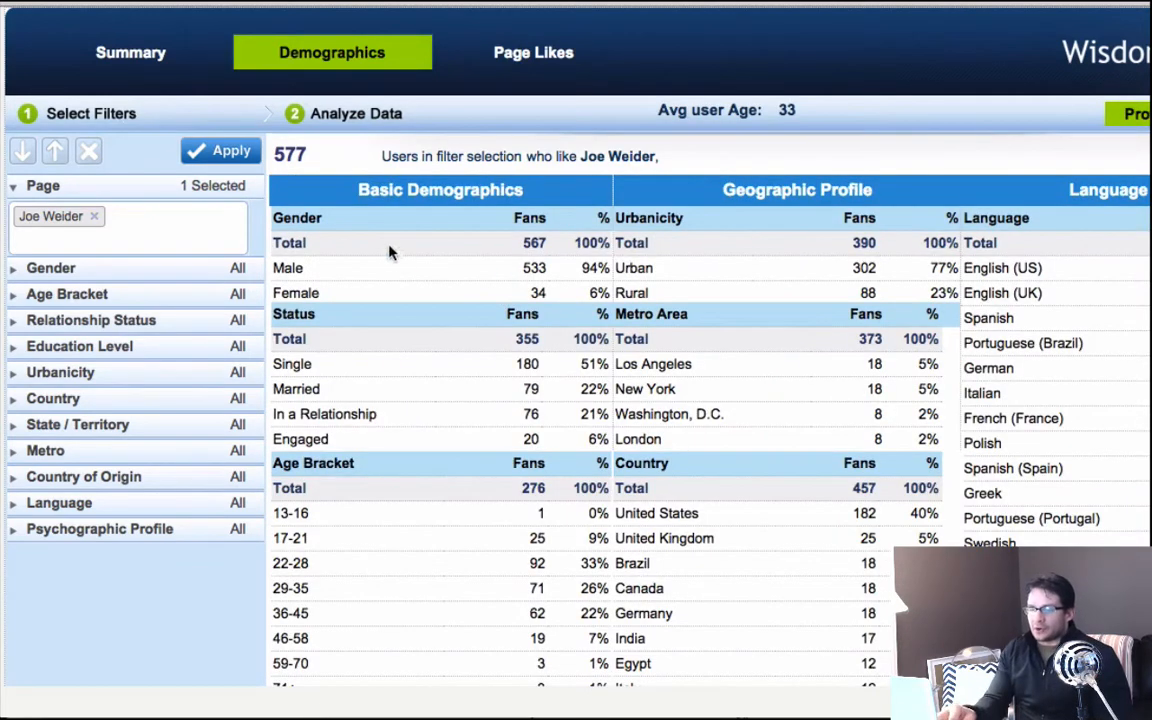
Examine the gender, relationship status, age bracket, education, location and language breakdown of the Joe Weider fans.
scroll(500, 450, "down", 3)
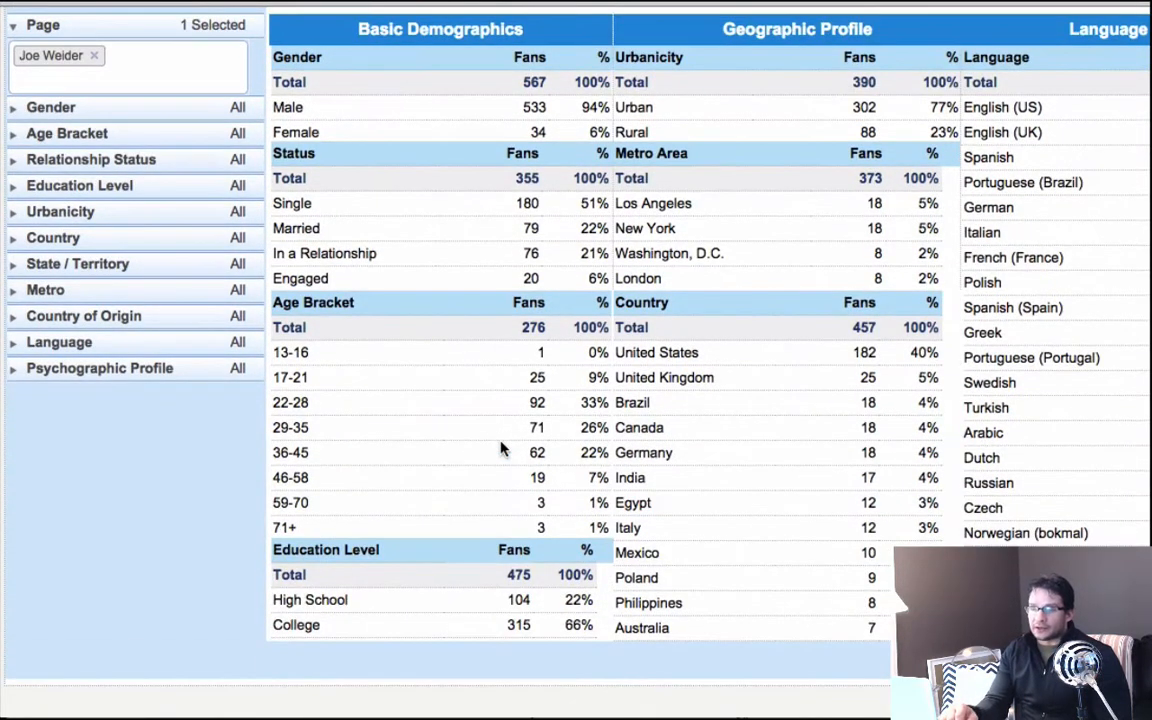
scroll(503, 450, "up", 3)
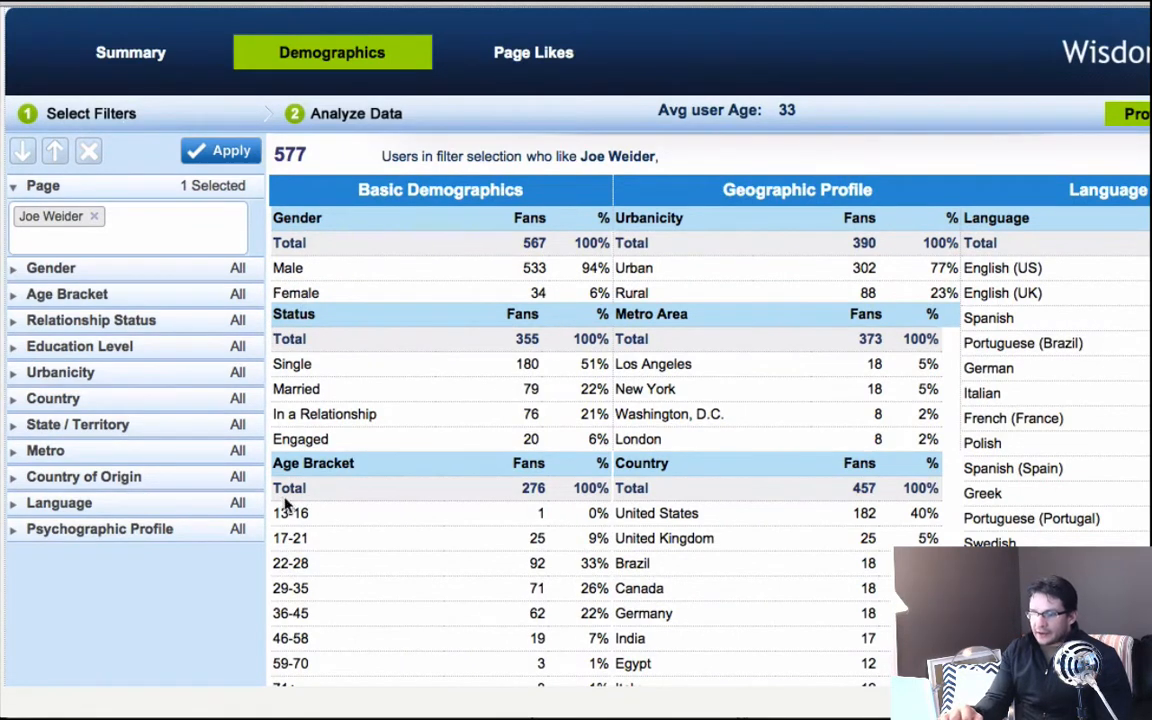
scroll(497, 530, "down", 1)
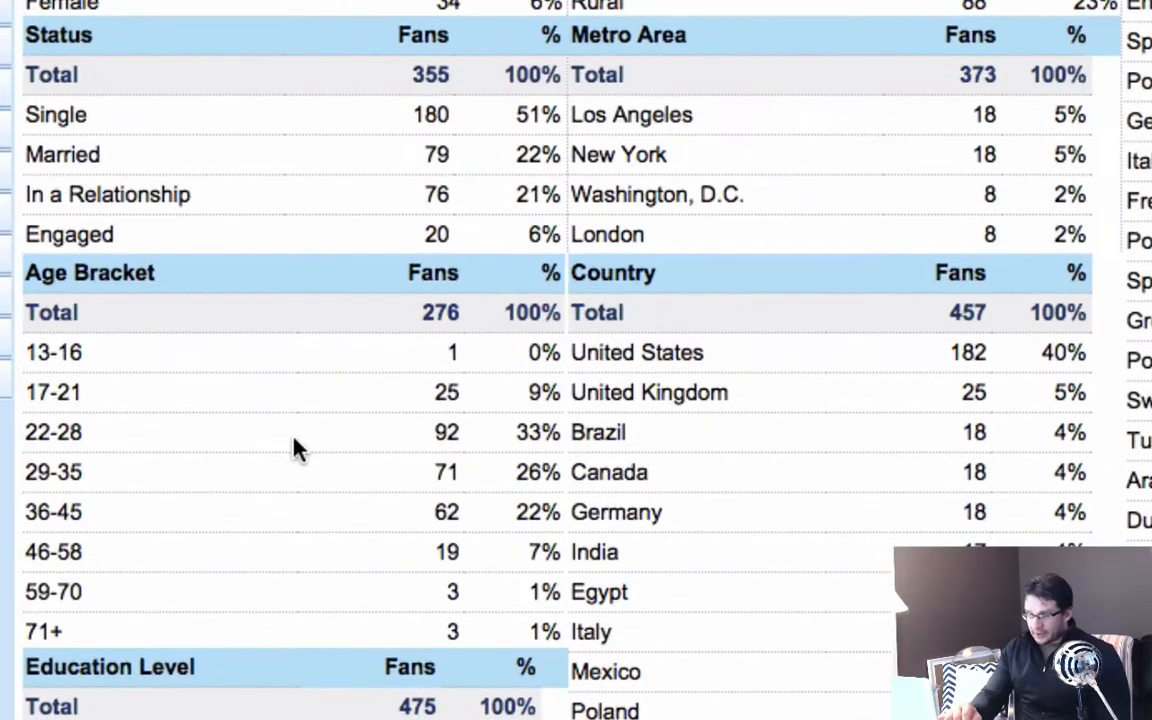
scroll(296, 450, "up", 2)
scroll(296, 450, "down", 5)
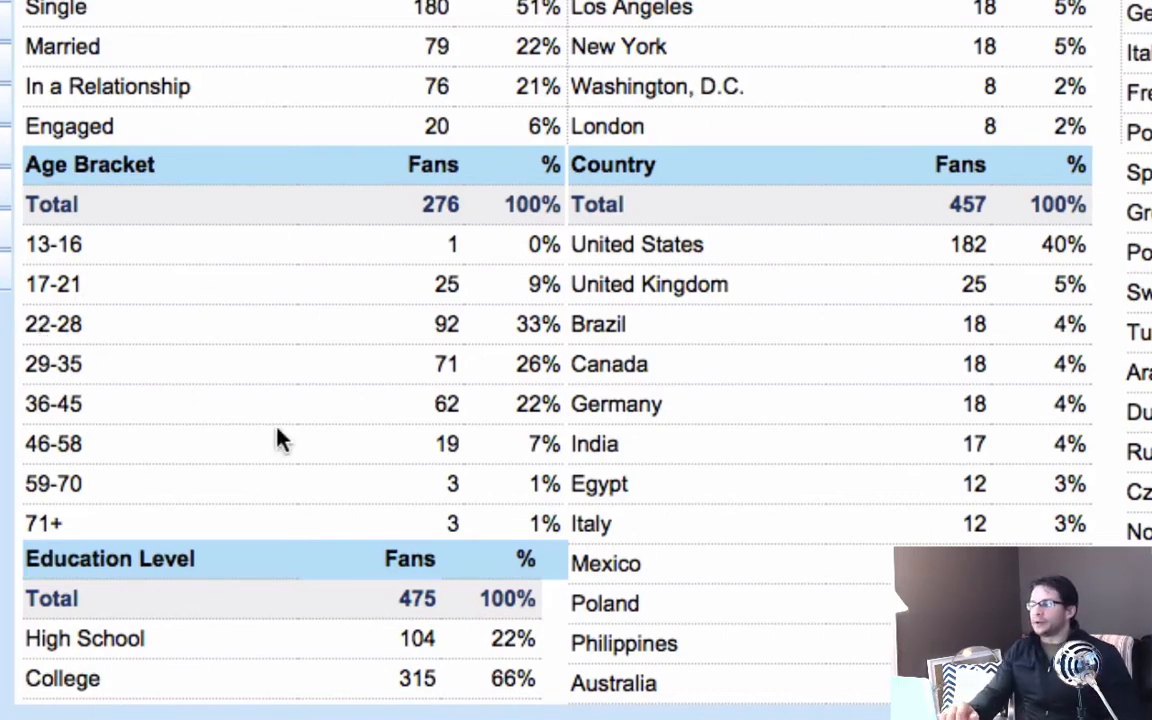
scroll(643, 290, "down", 1)
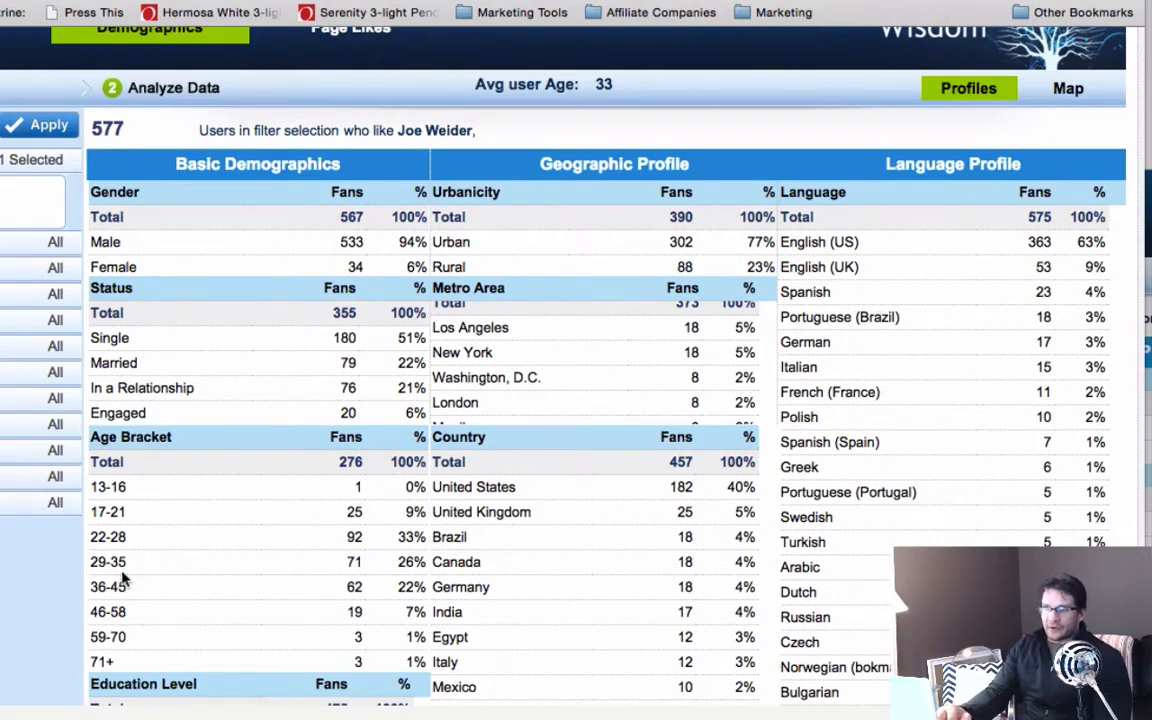
scroll(689, 429, "up", 3)
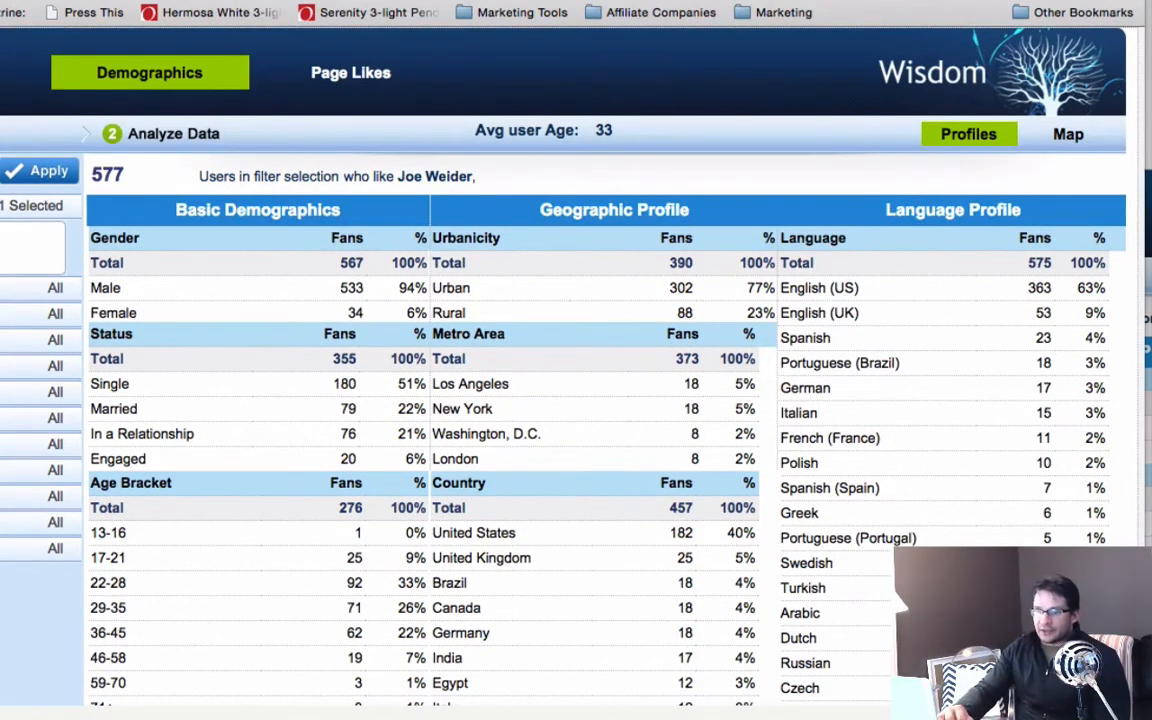
Show the page likes of the Joe Weider fans and look through the pages with the highest affinity.
left_click(347, 80)
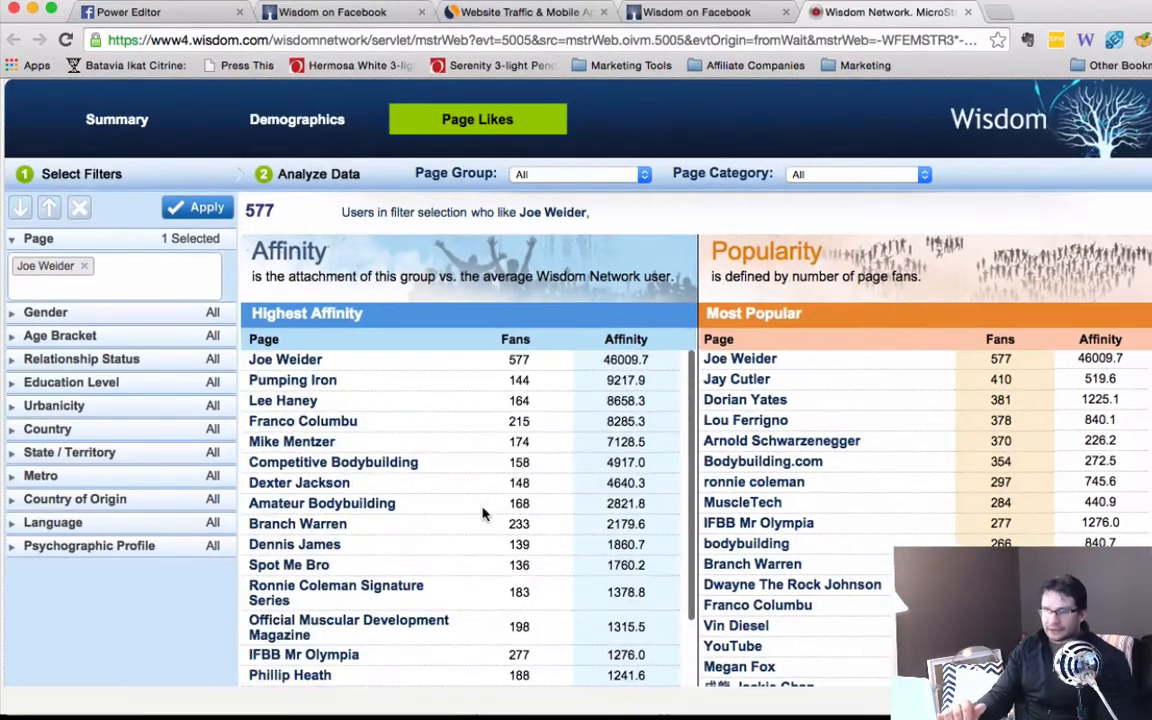
scroll(790, 512, "down", 5)
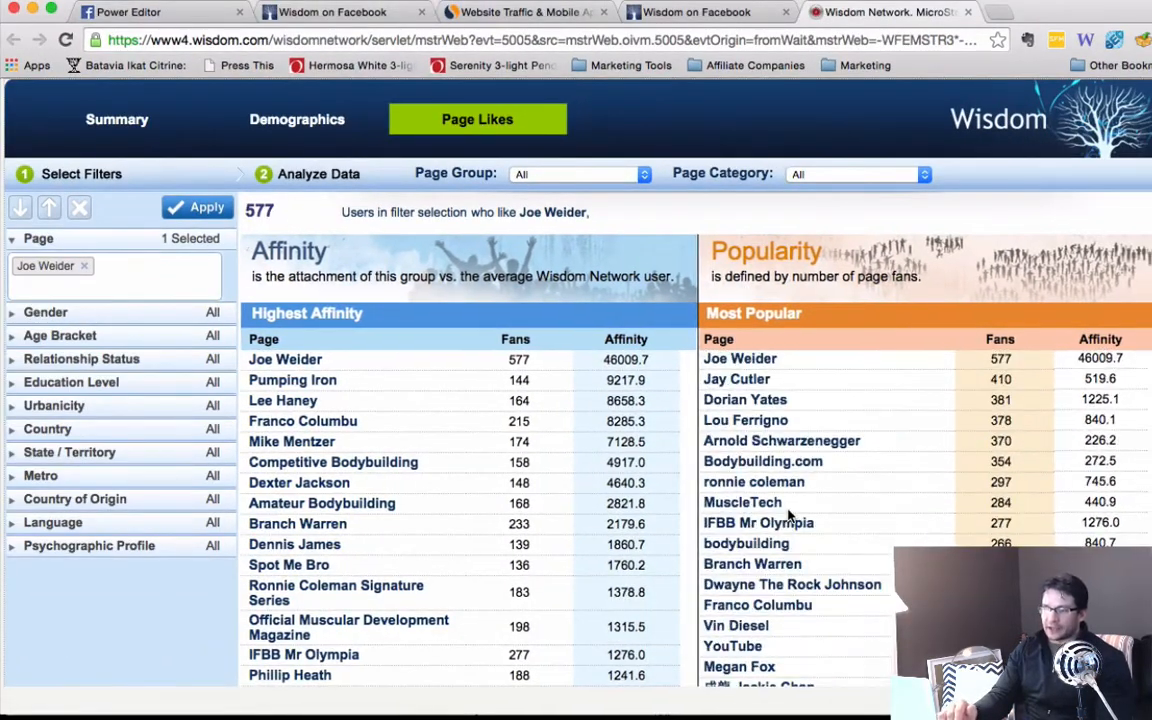
scroll(802, 520, "up", 5)
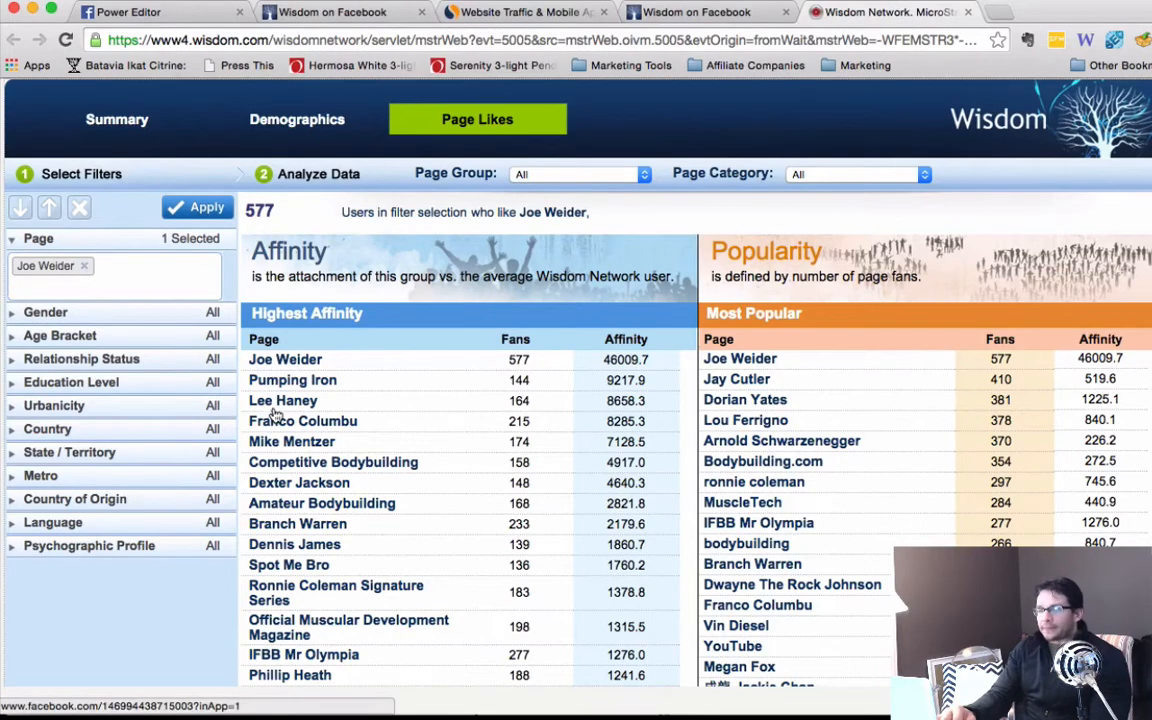
scroll(284, 487, "down", 4)
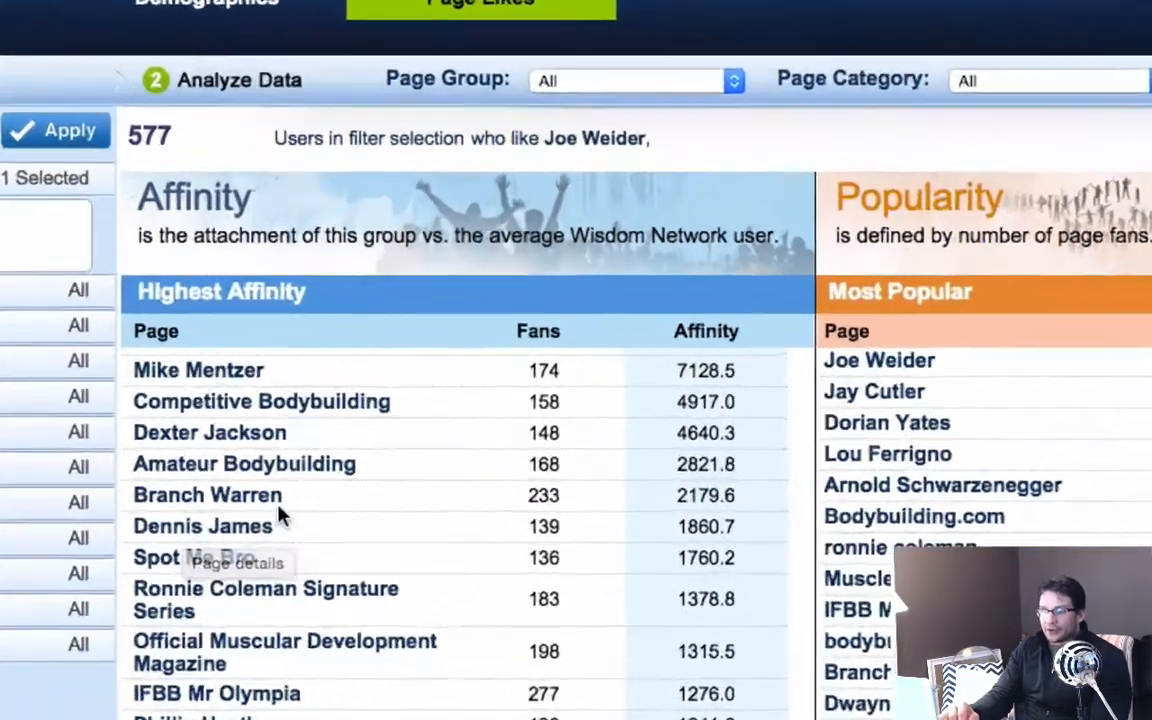
scroll(290, 450, "down", 4)
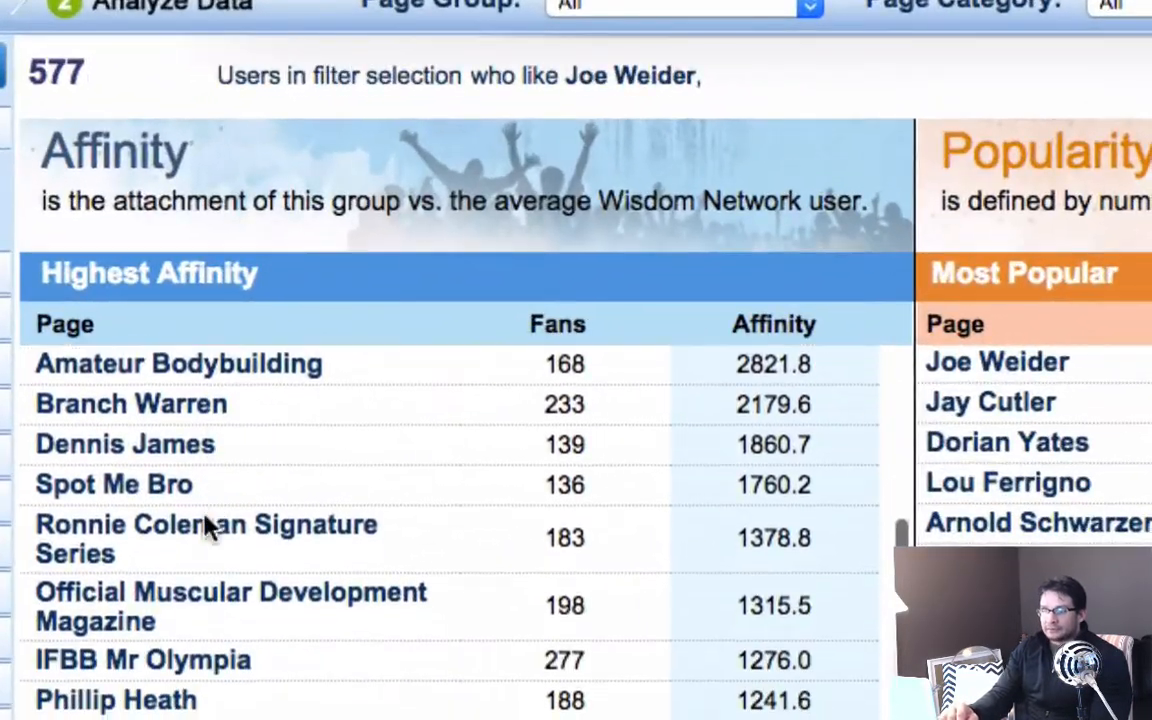
scroll(130, 643, "down", 6)
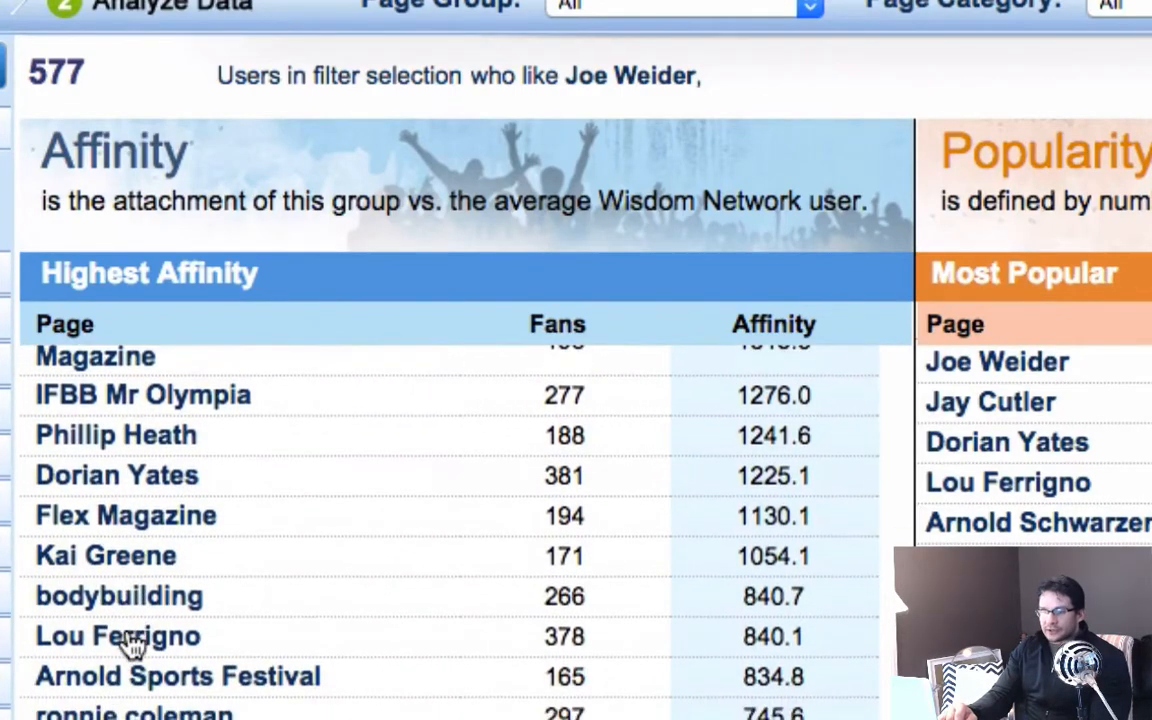
scroll(129, 638, "down", 1)
scroll(110, 610, "up", 1)
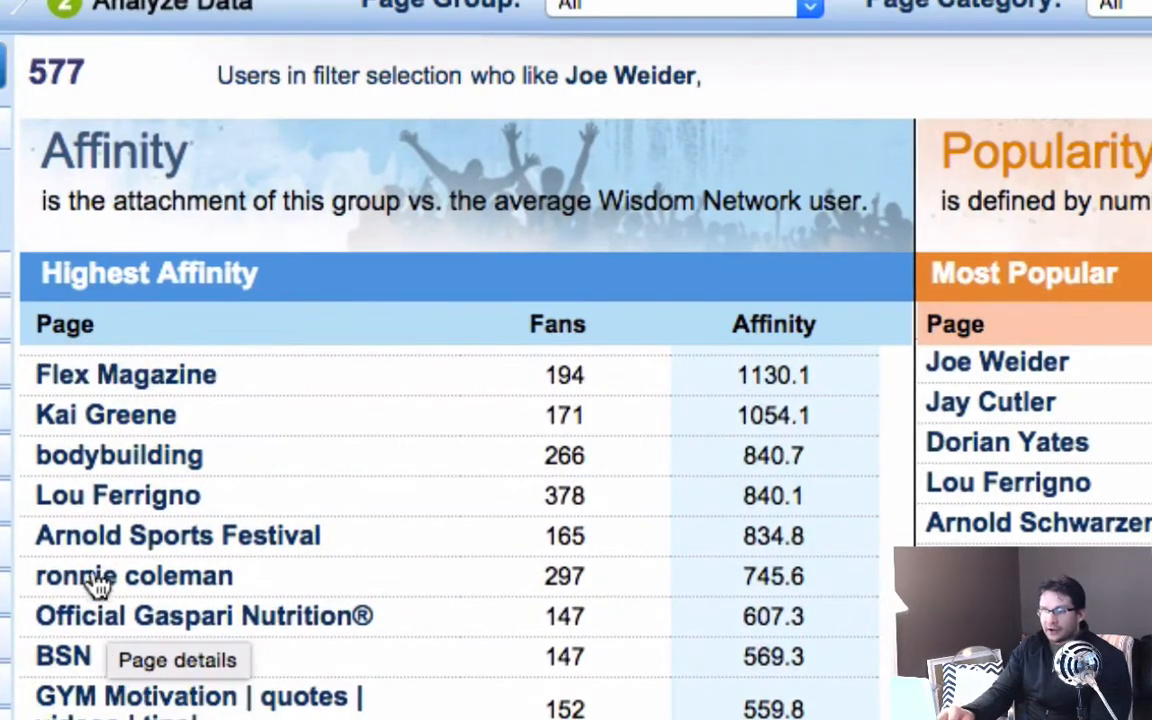
Open the Lou Ferrigno page from the highest-affinity list, copy its name and return to the Wisdom Network analysis.
left_click(95, 507)
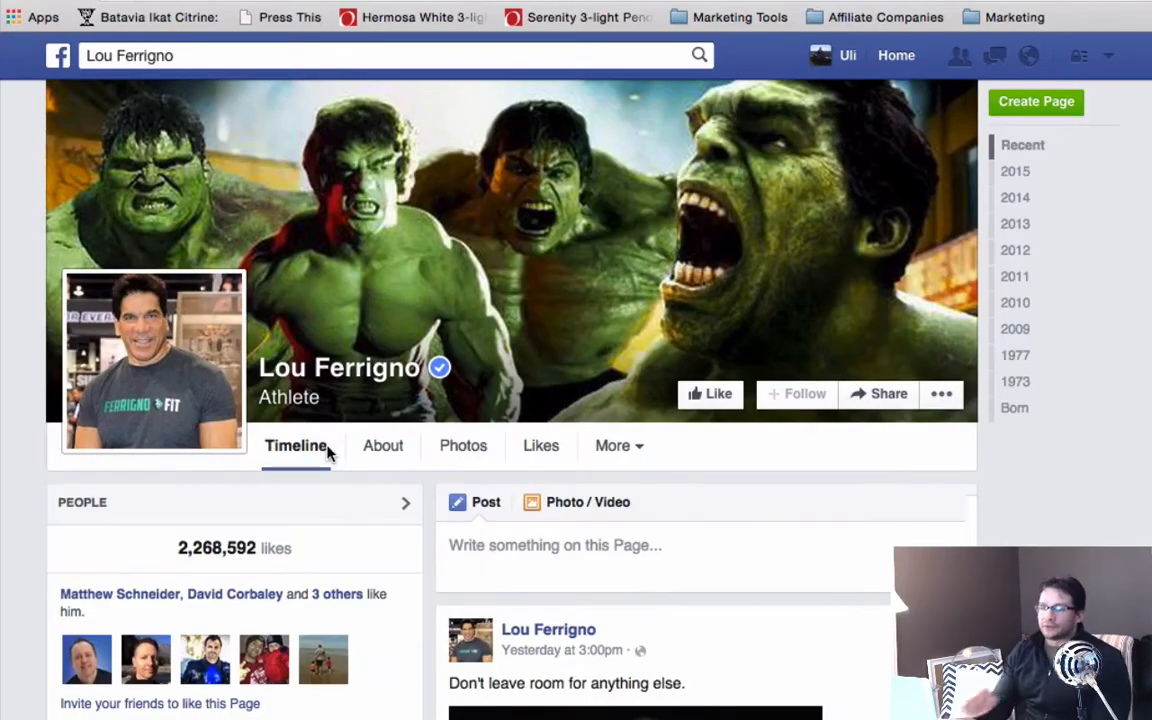
left_click(88, 55)
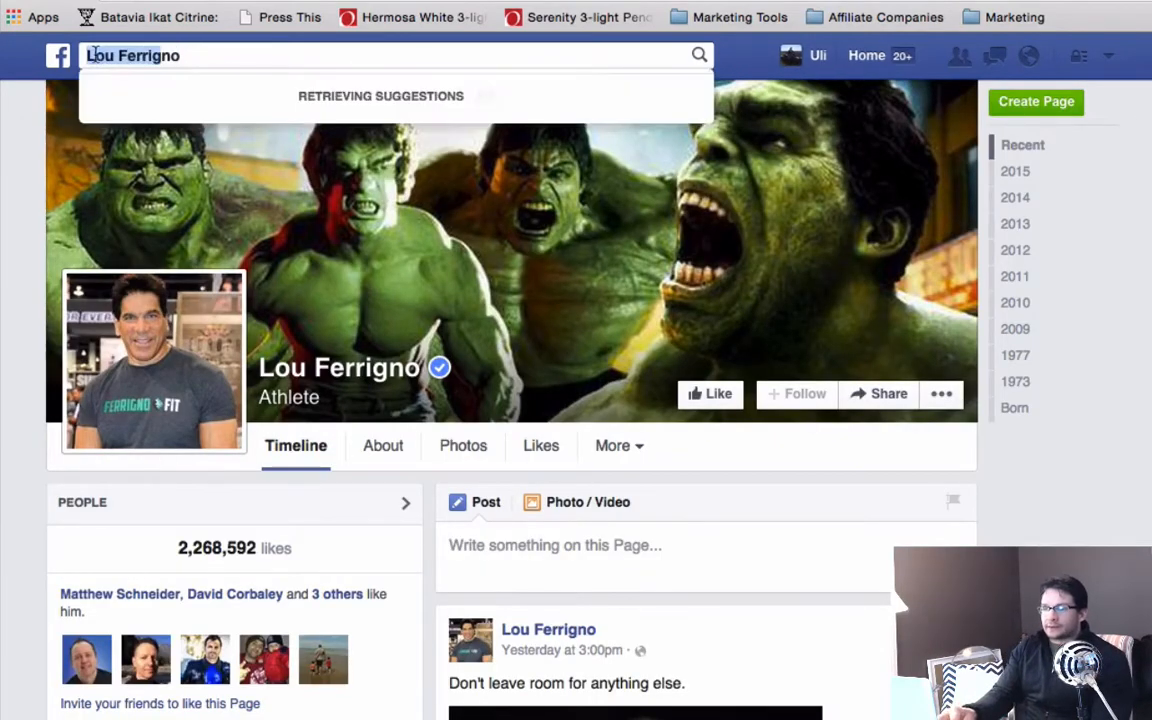
left_click_drag(88, 55, 185, 55)
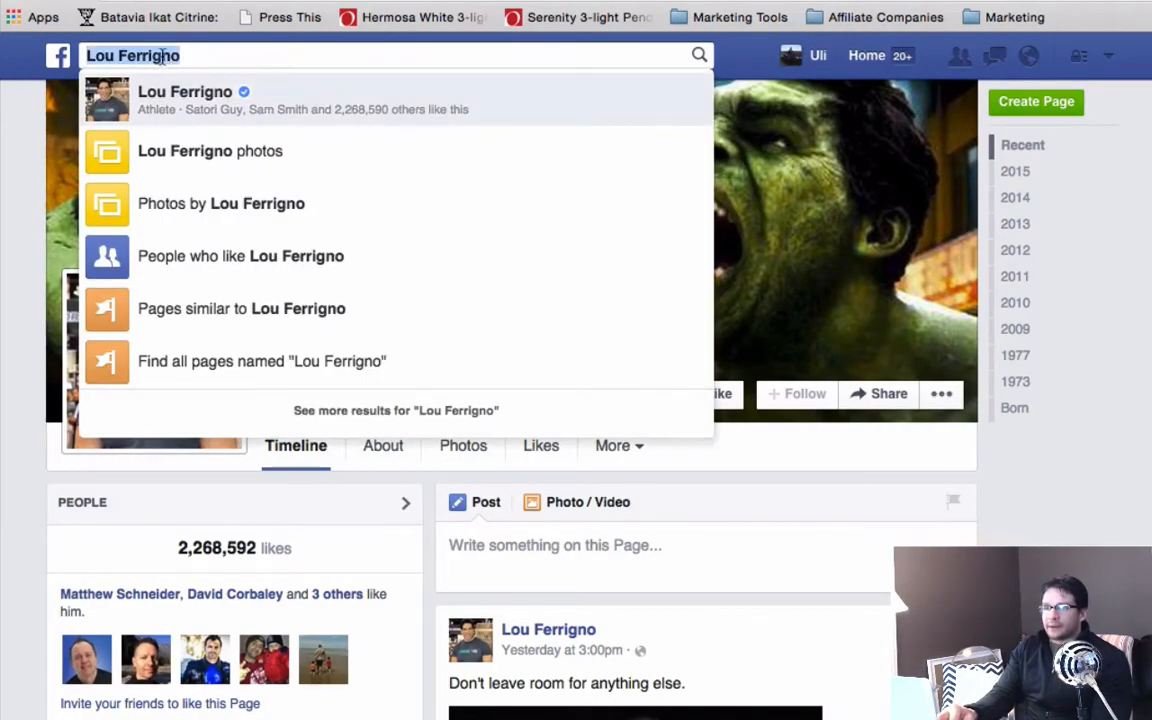
left_click(595, 56)
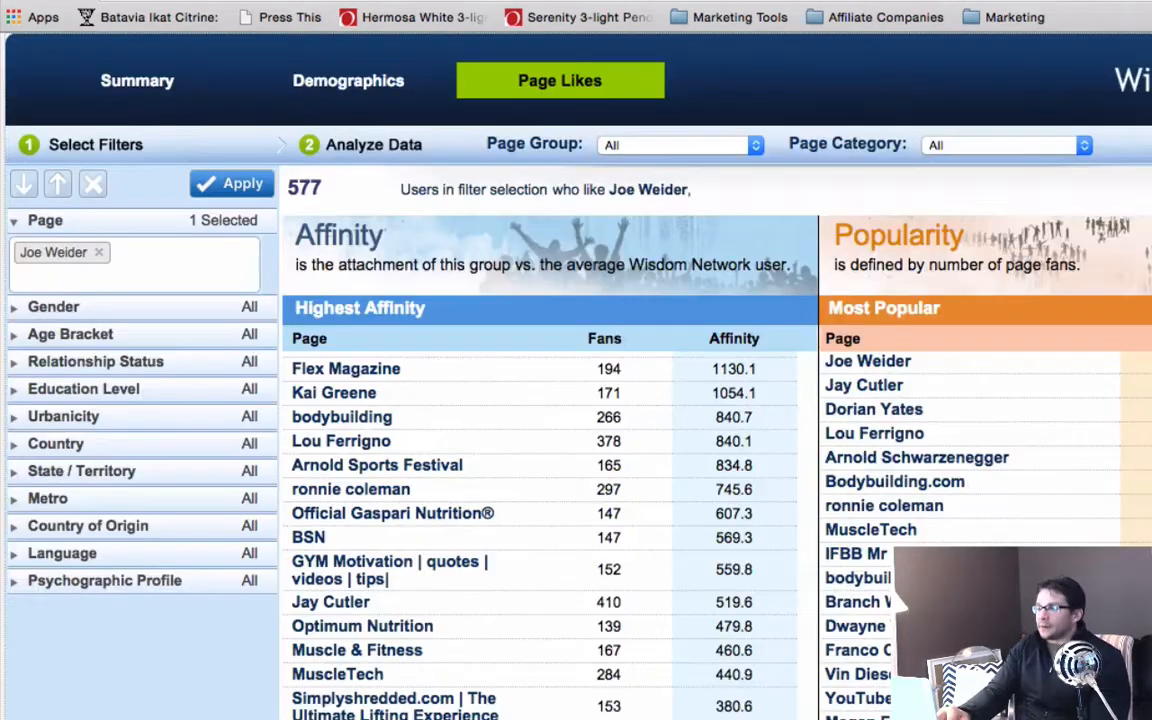
Remove Joe Weider from the page filter and enter Lou Ferrigno in its place.
left_click(98, 252)
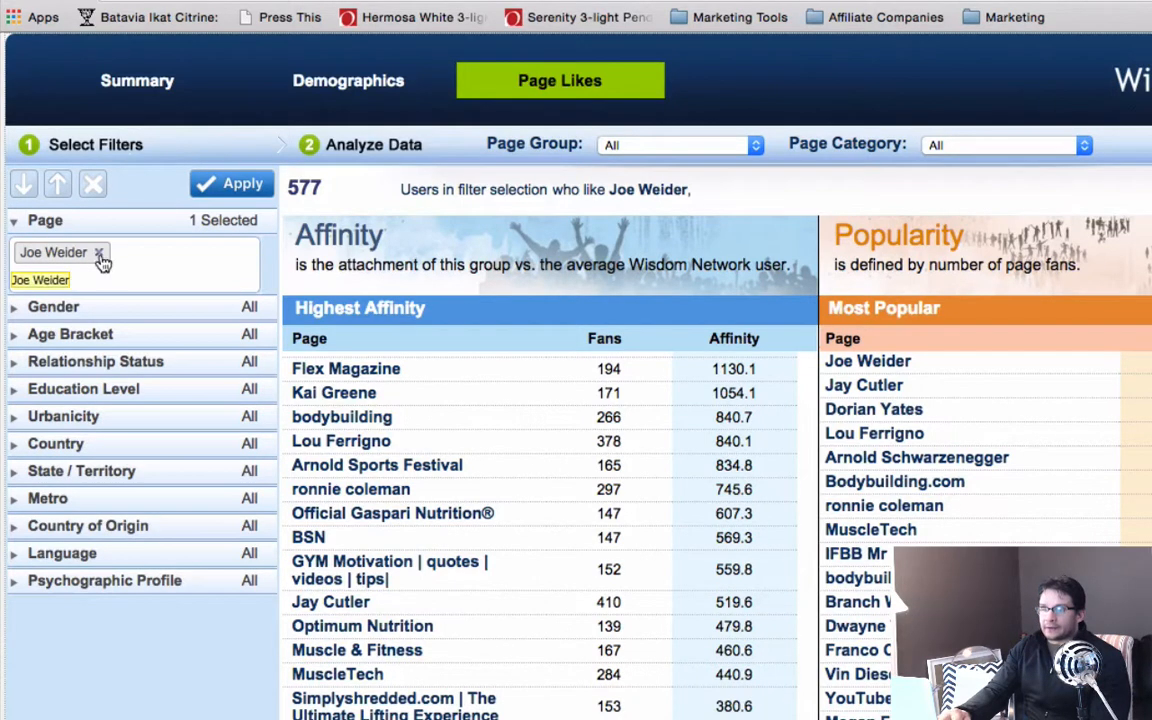
left_click(78, 259)
type("Lou Ferrigno")
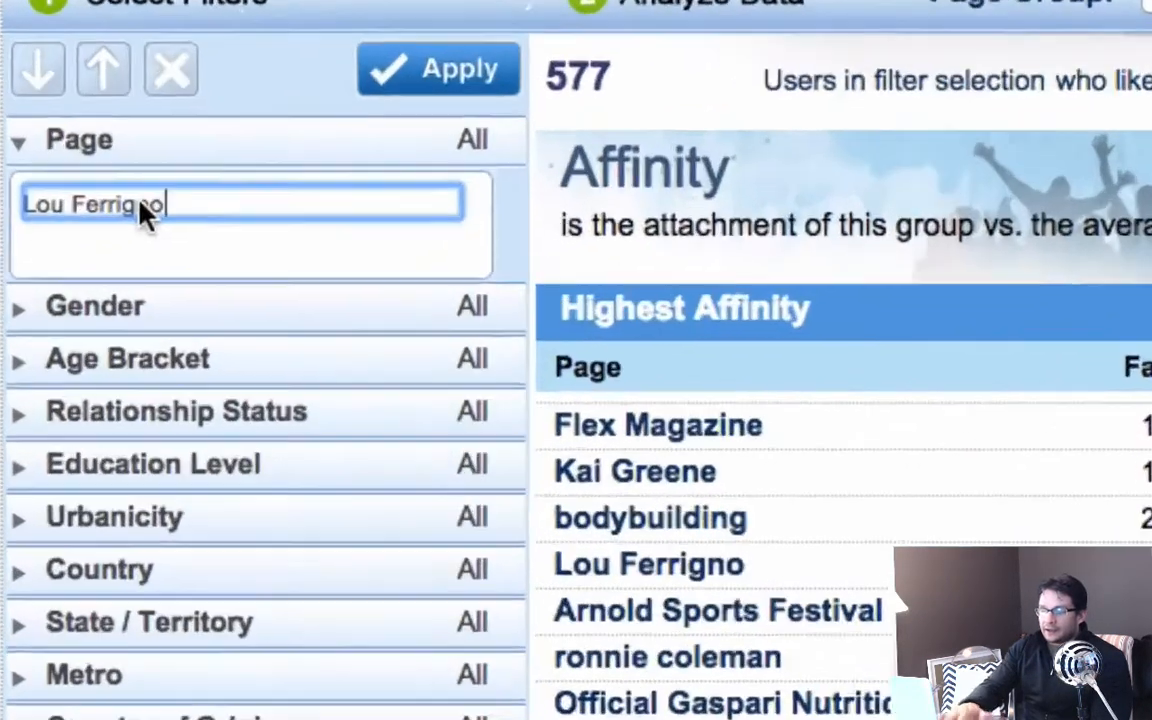
left_click(79, 281)
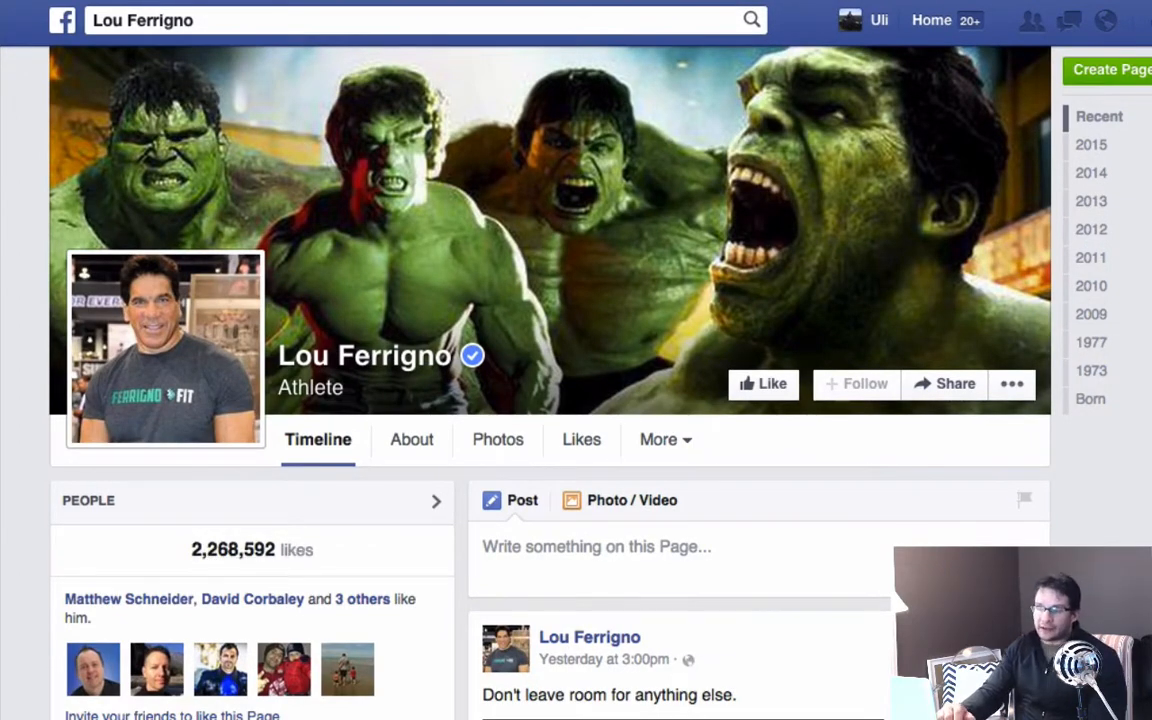
Review the likes, comments and shares on Lou Ferrigno's Facebook posts back to the January 27 fitness program promotion.
scroll(950, 531, "down", 5)
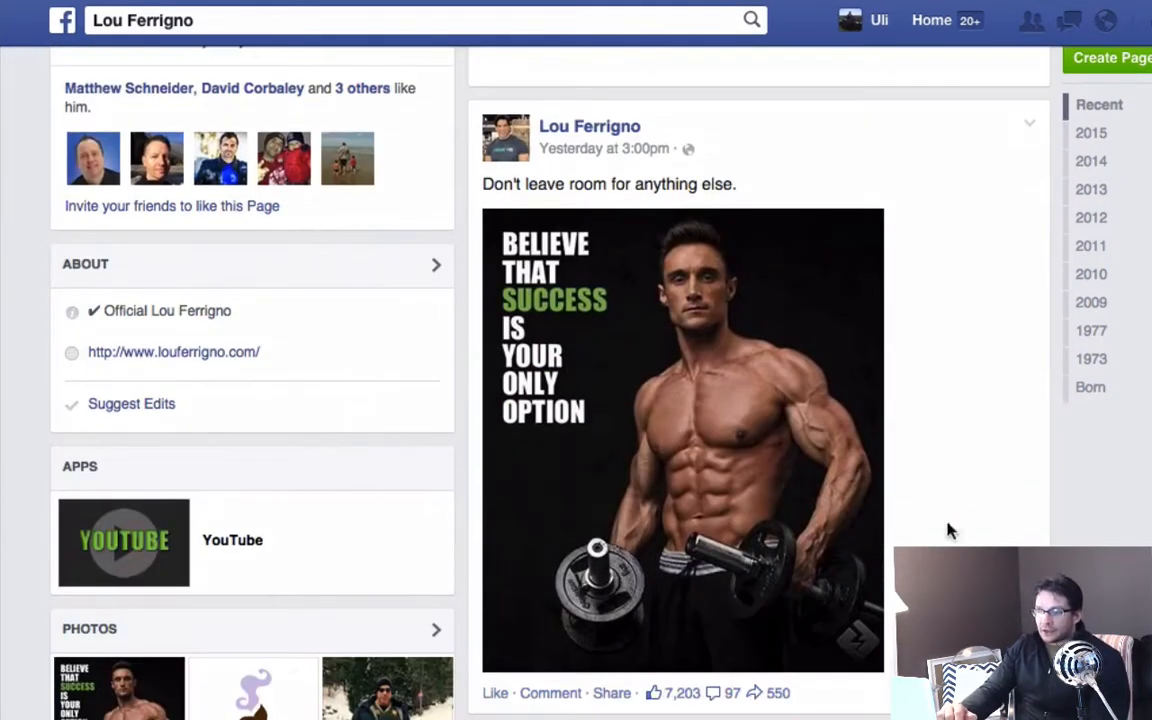
scroll(950, 531, "down", 3)
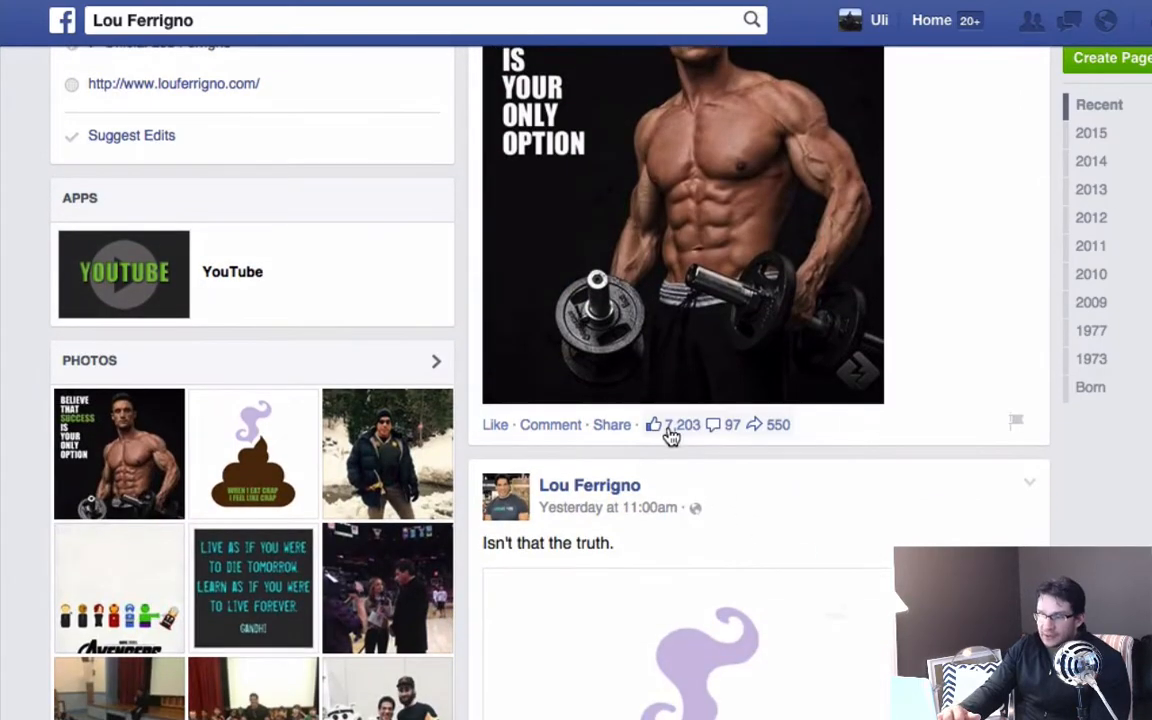
scroll(1030, 455, "down", 6)
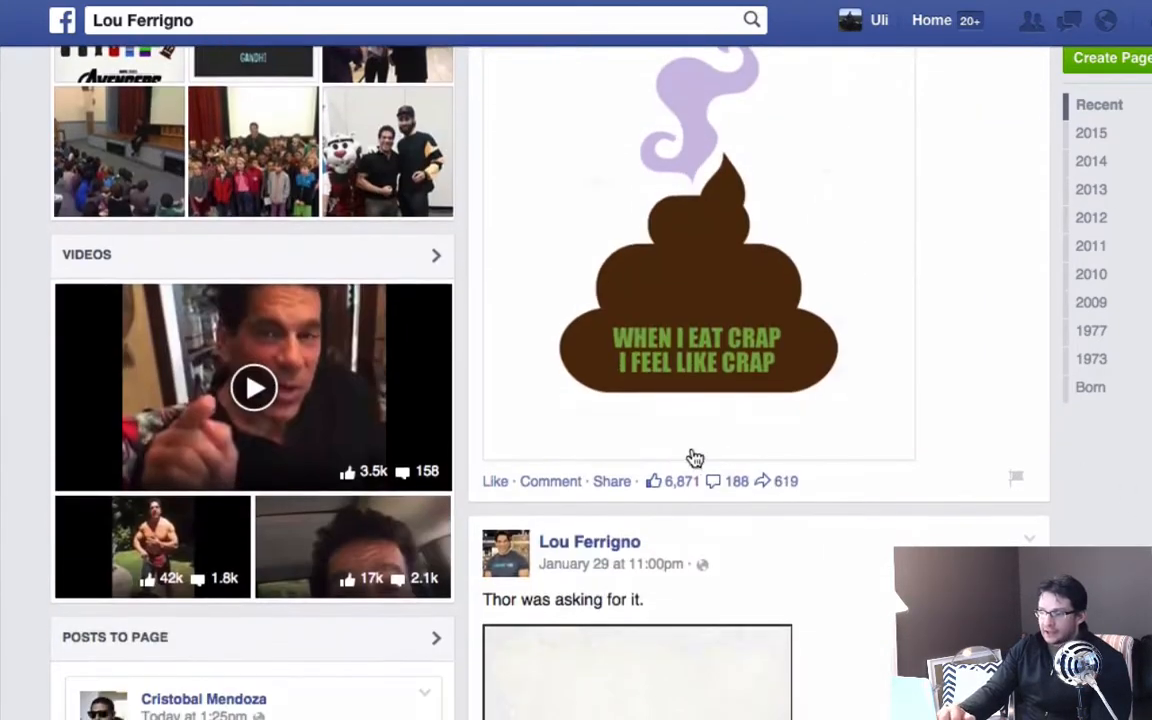
scroll(1088, 447, "down", 10)
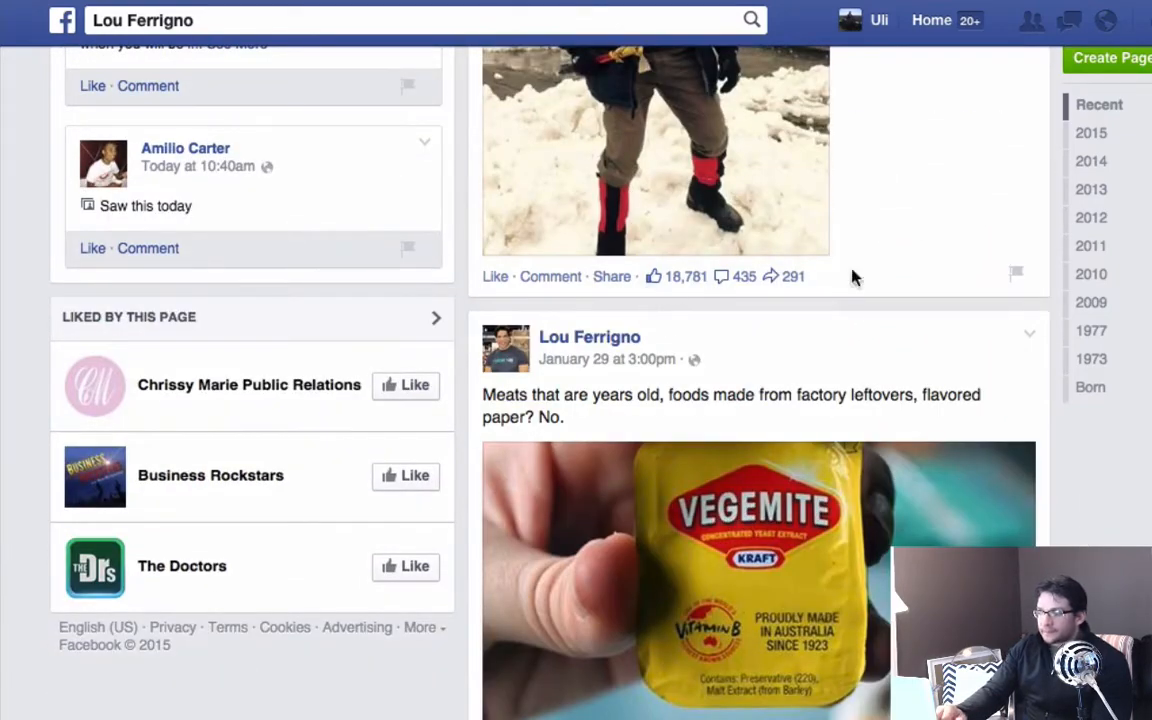
scroll(1080, 501, "down", 8)
scroll(1080, 501, "down", 12)
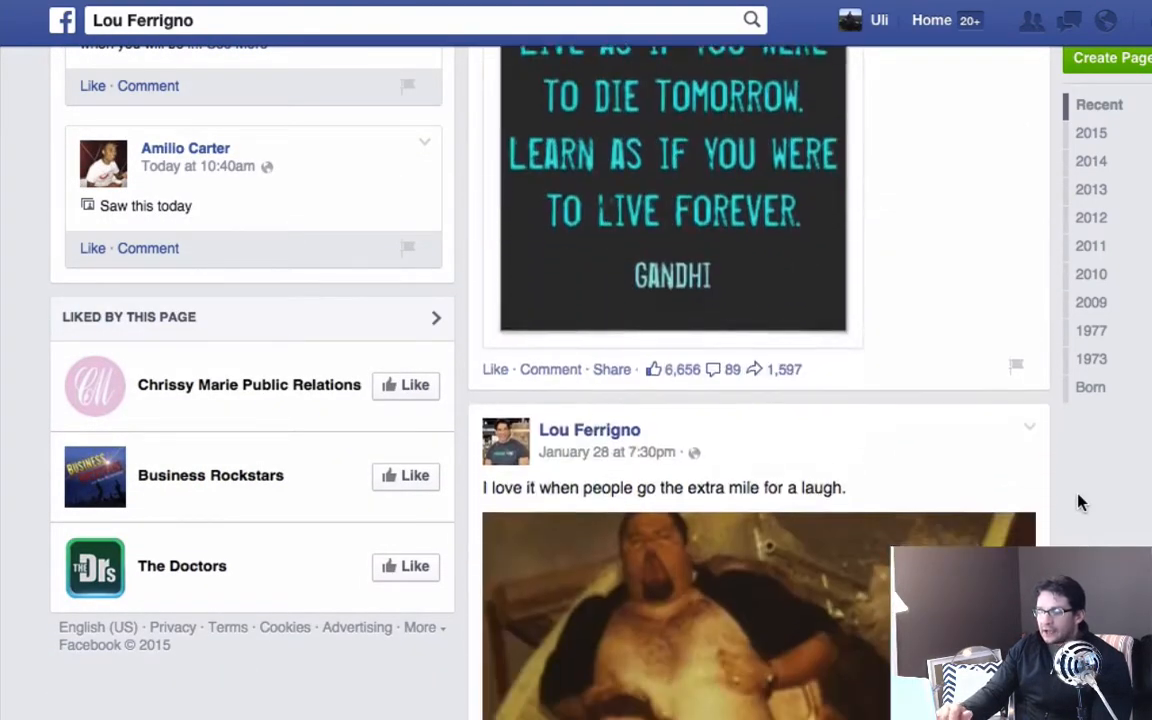
scroll(1080, 503, "down", 4)
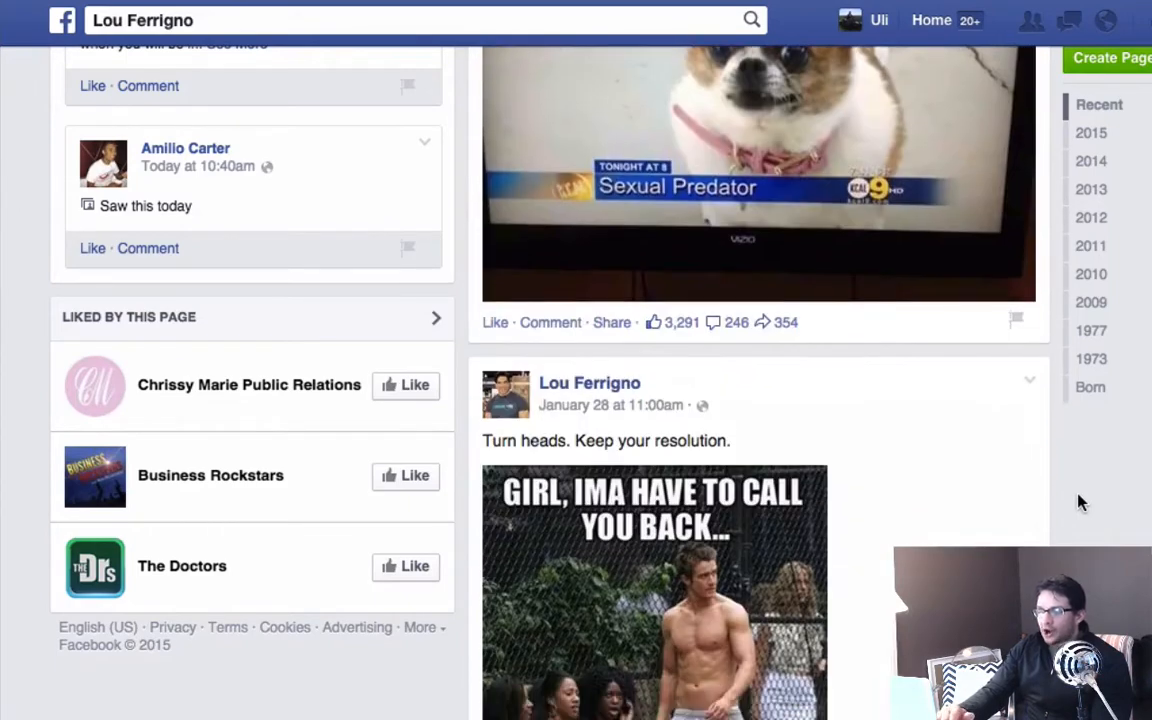
scroll(1080, 503, "down", 10)
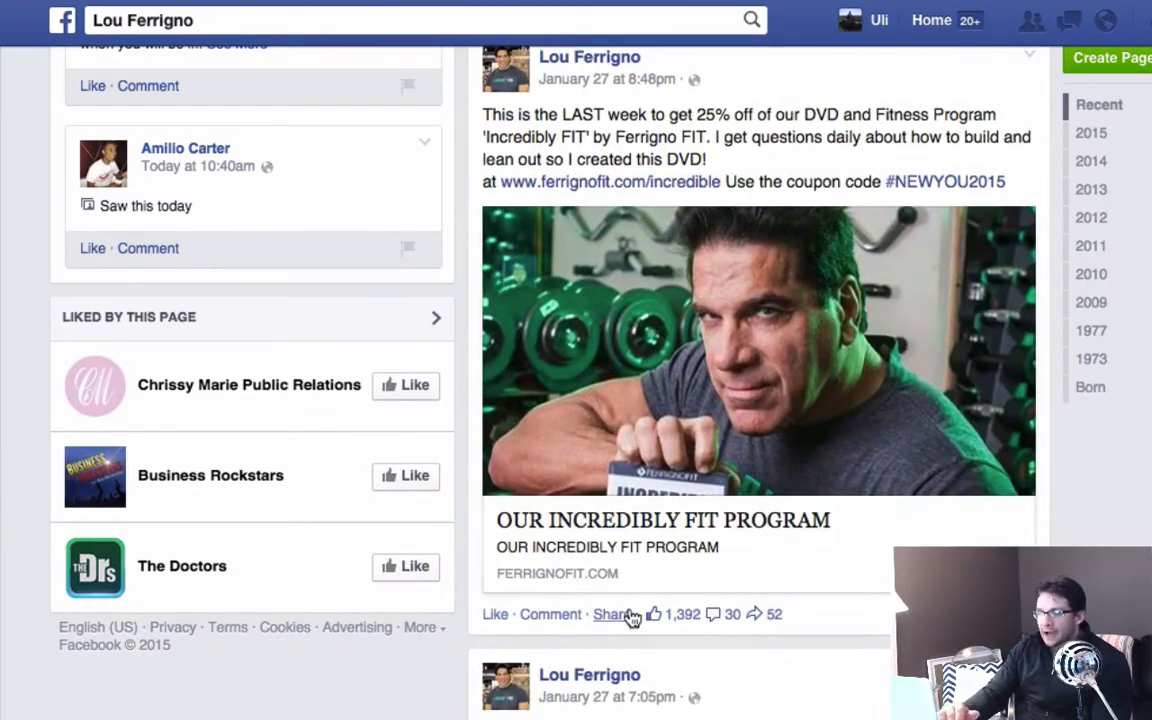
Go back to the start of Lou Ferrigno's timeline and check the page's total number of likes.
scroll(872, 375, "up", 8)
scroll(872, 375, "up", 5)
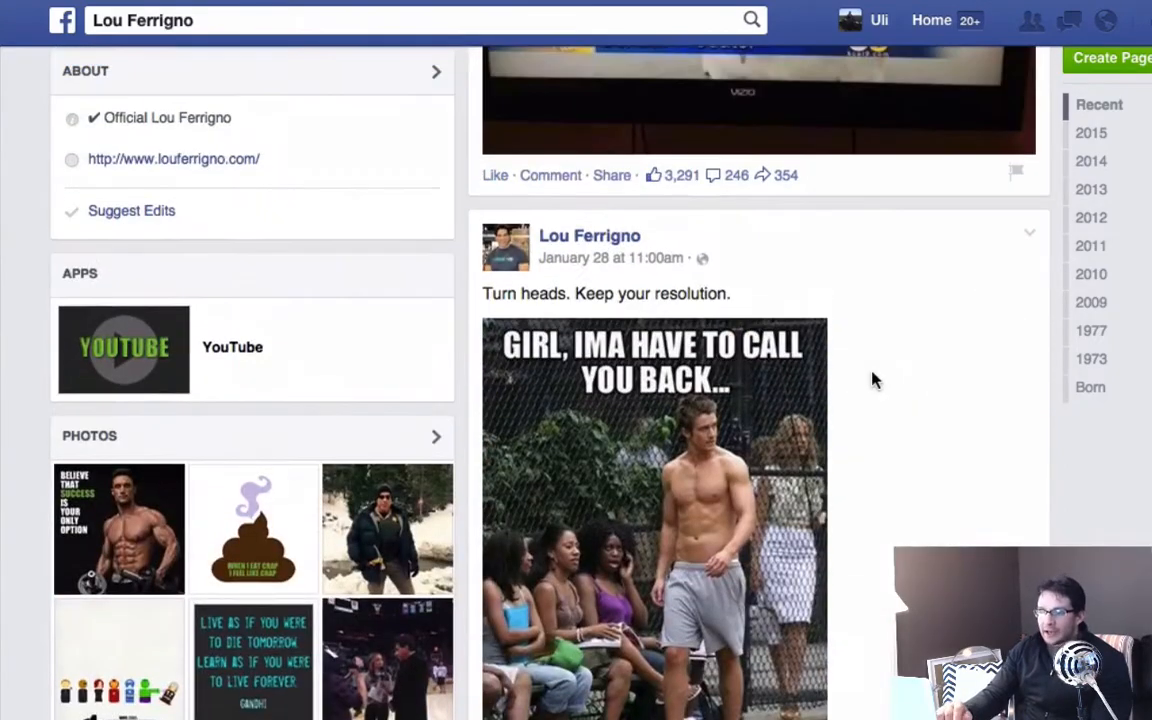
scroll(800, 450, "up", 10)
scroll(457, 227, "up", 5)
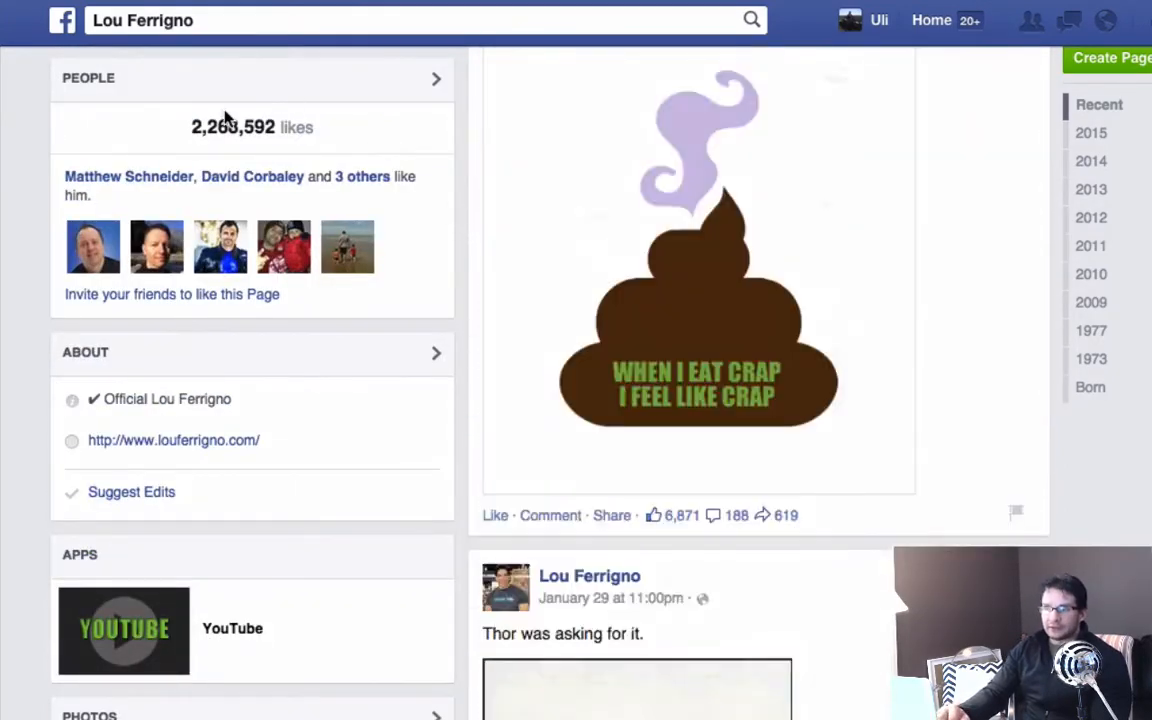
scroll(417, 193, "up", 5)
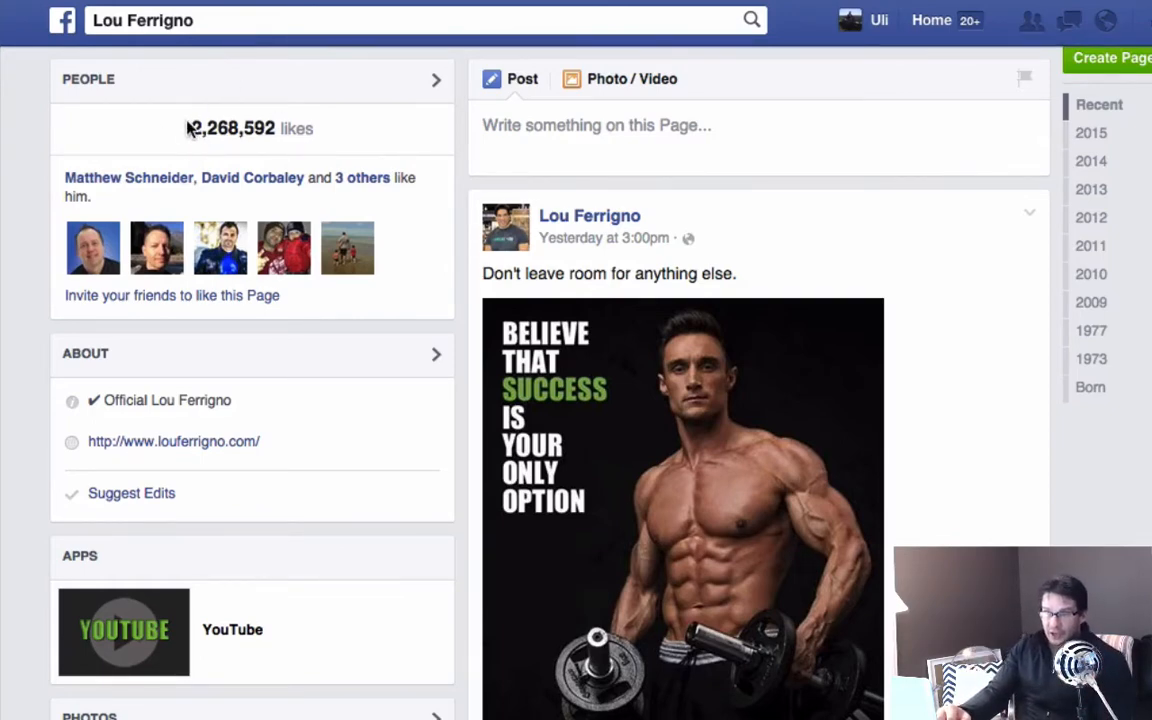
Look through the topics and engagement of Lou Ferrigno's older posts back to January 26.
scroll(576, 400, "down", 18)
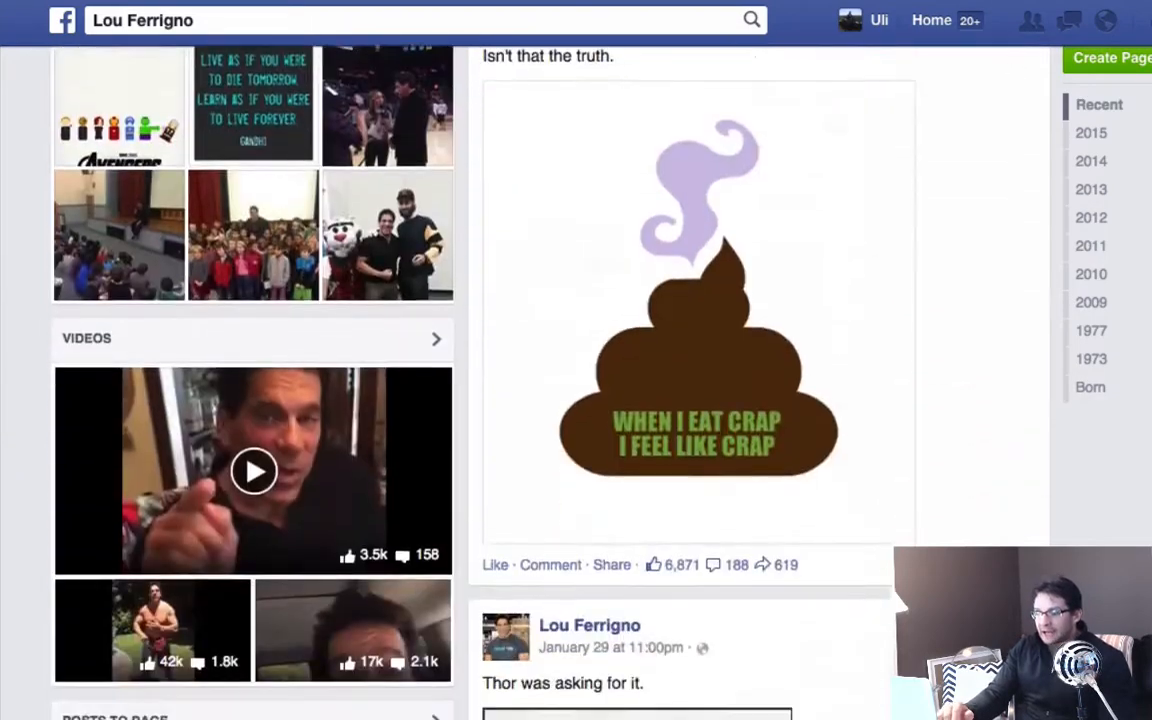
scroll(760, 380, "down", 20)
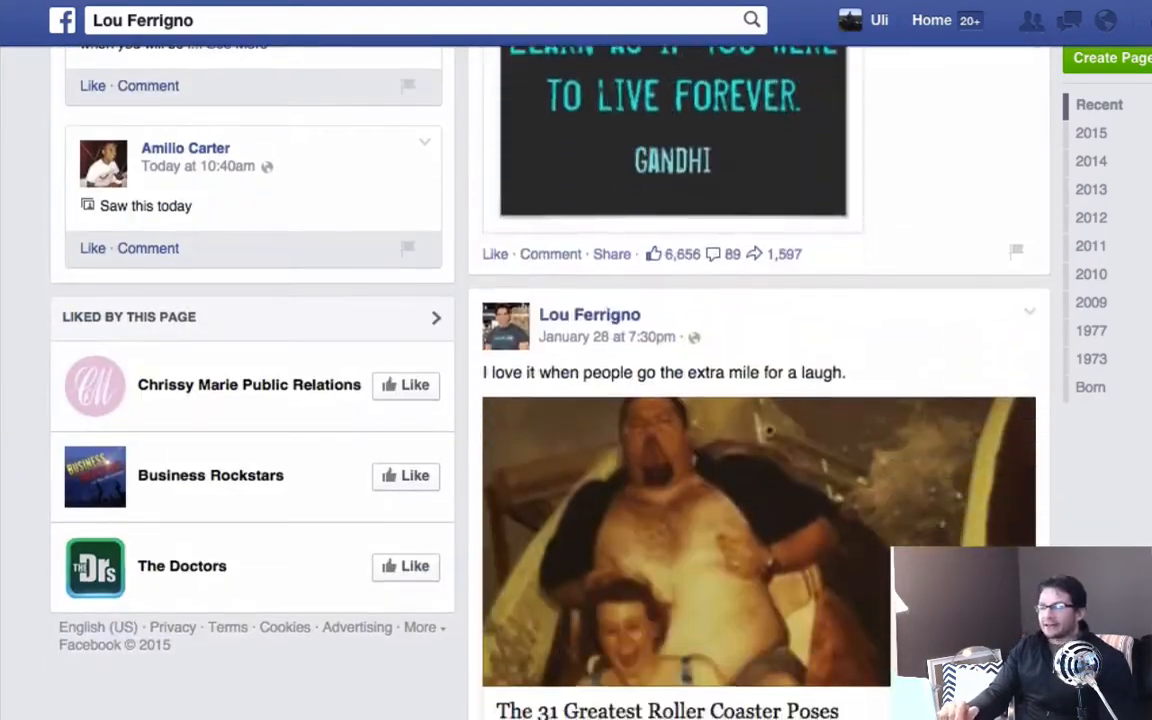
scroll(760, 380, "down", 20)
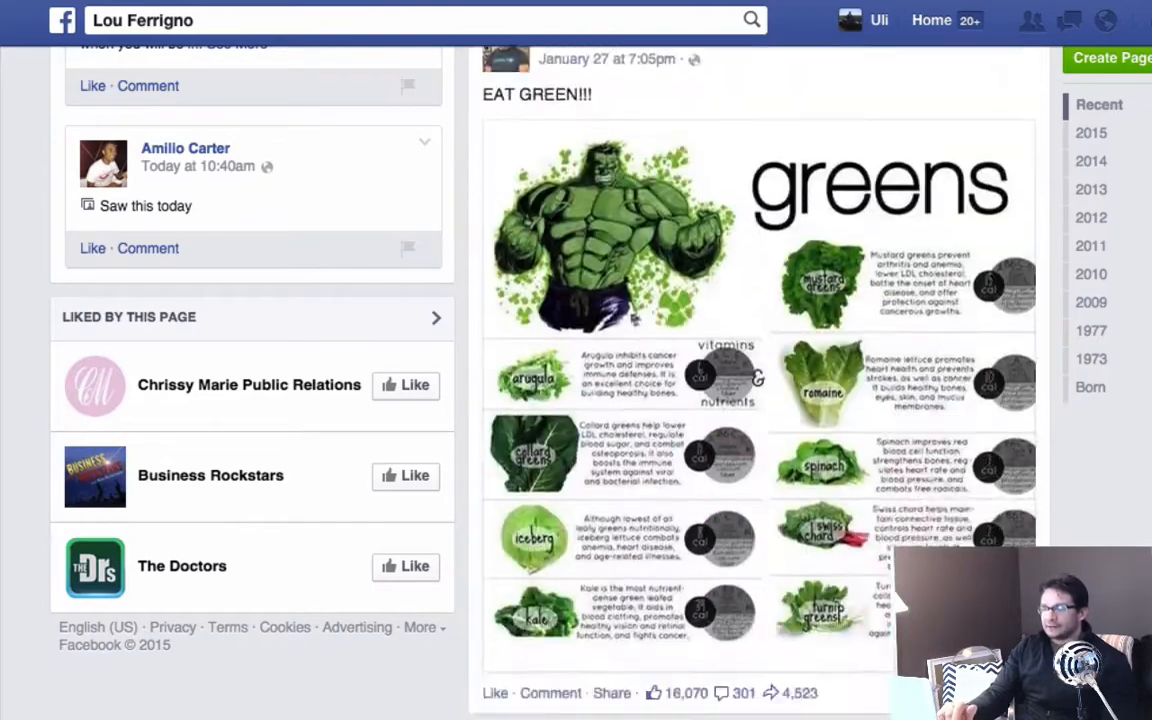
scroll(760, 380, "down", 15)
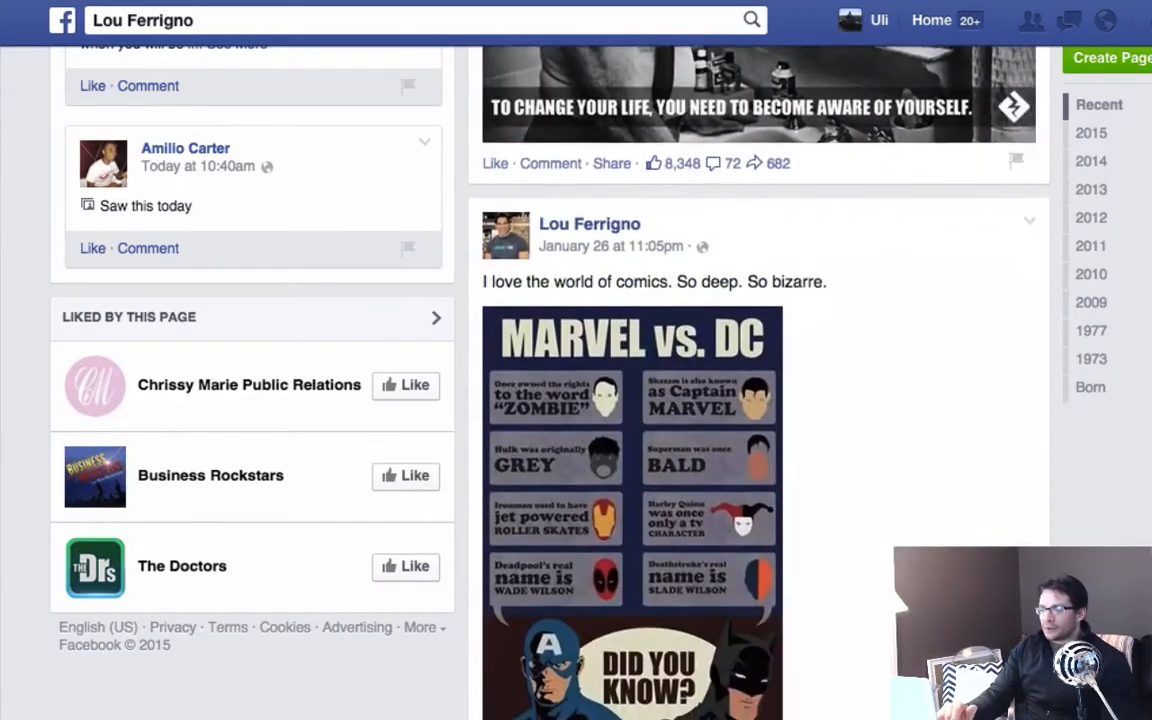
scroll(760, 380, "down", 15)
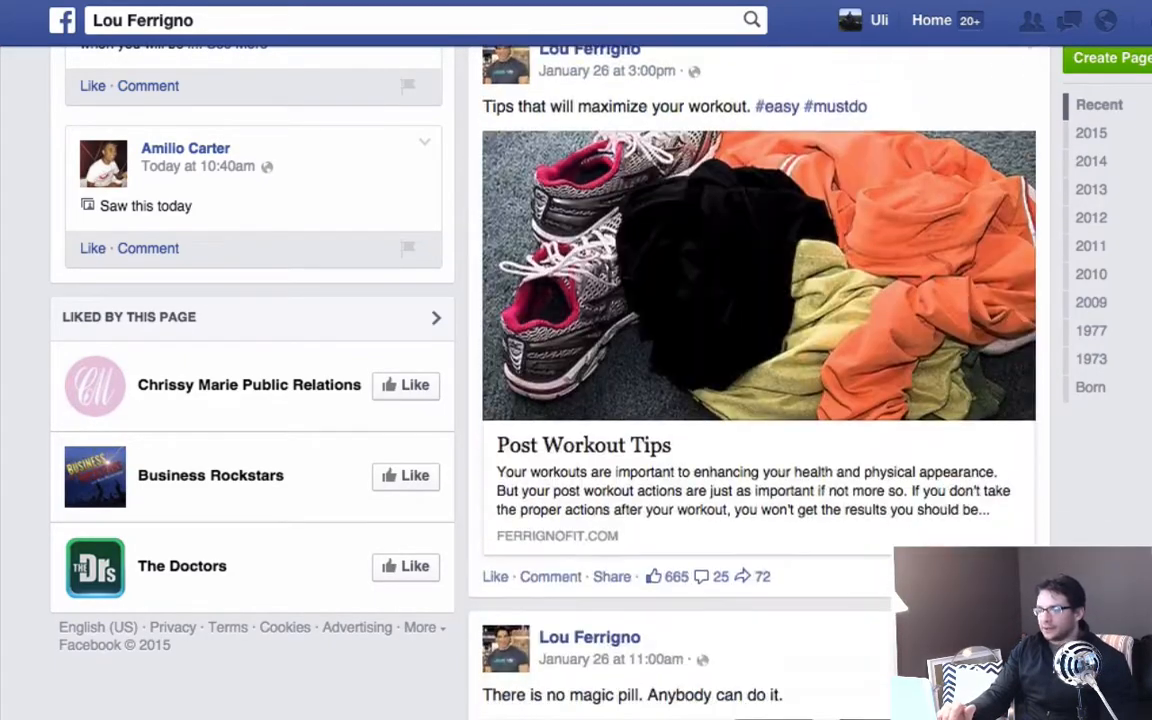
Return from Lou Ferrigno's Facebook posts to the Wisdom report and show its demographics.
scroll(760, 380, "down", 20)
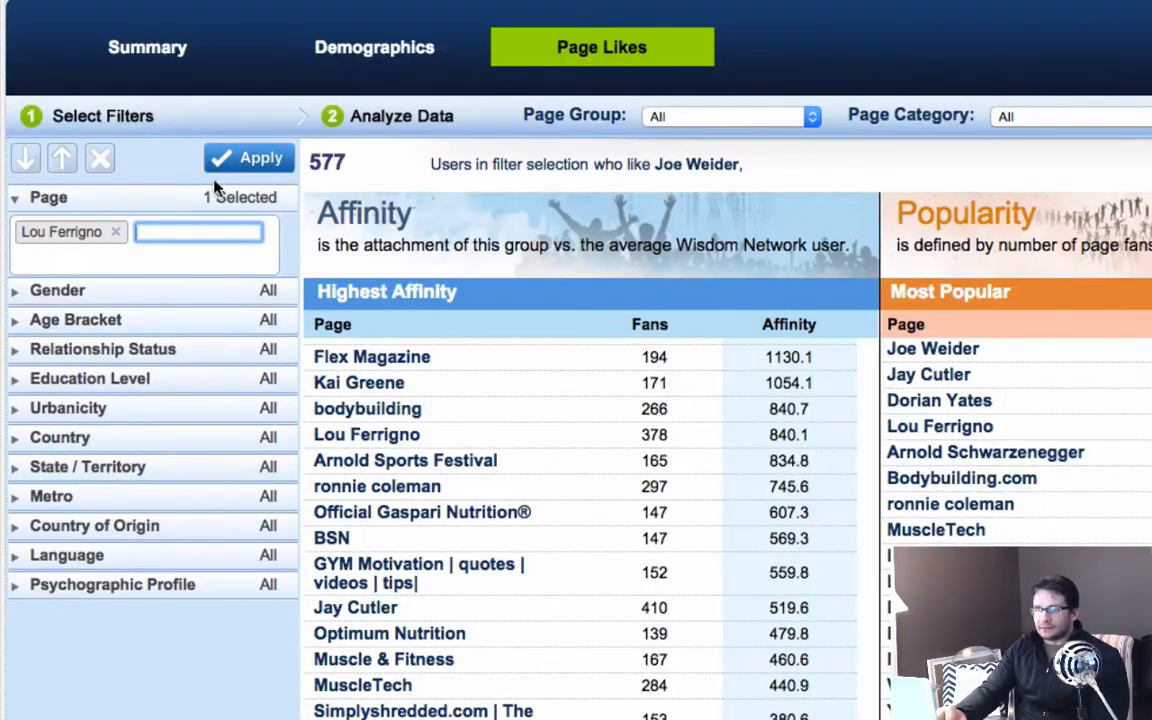
left_click(356, 48)
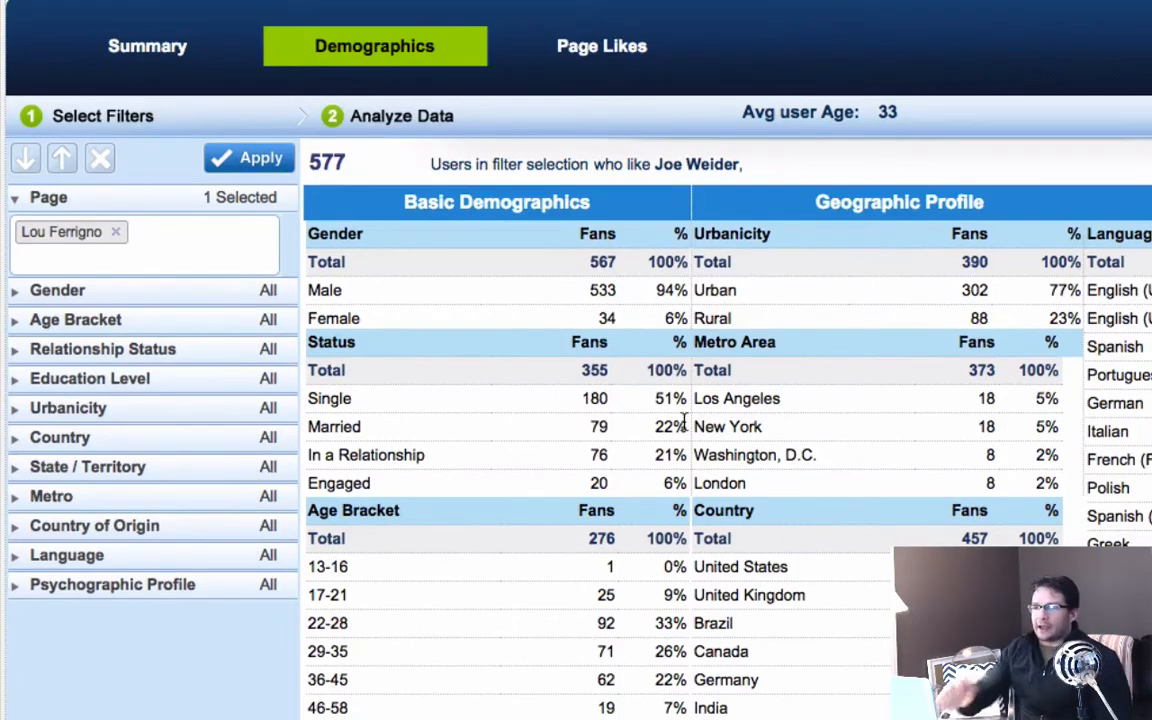
Switch to Evernote and look through the saved notes in the Keyword Research notebook.
mouse_move(5, 404)
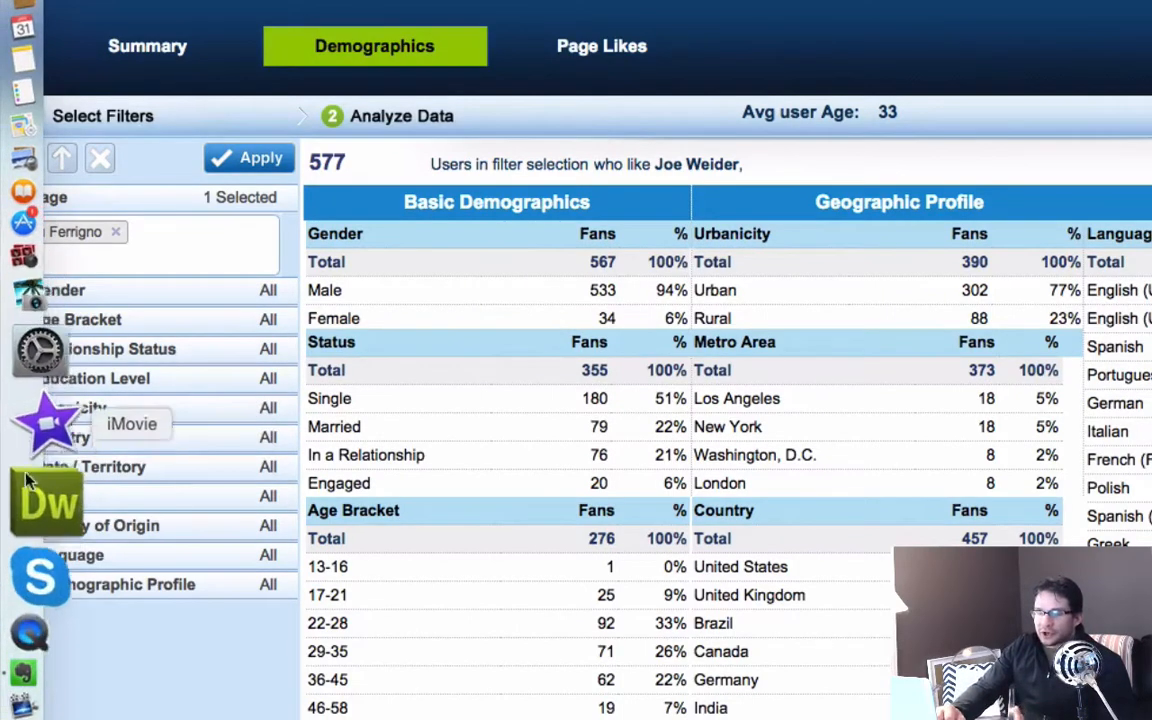
left_click(45, 580)
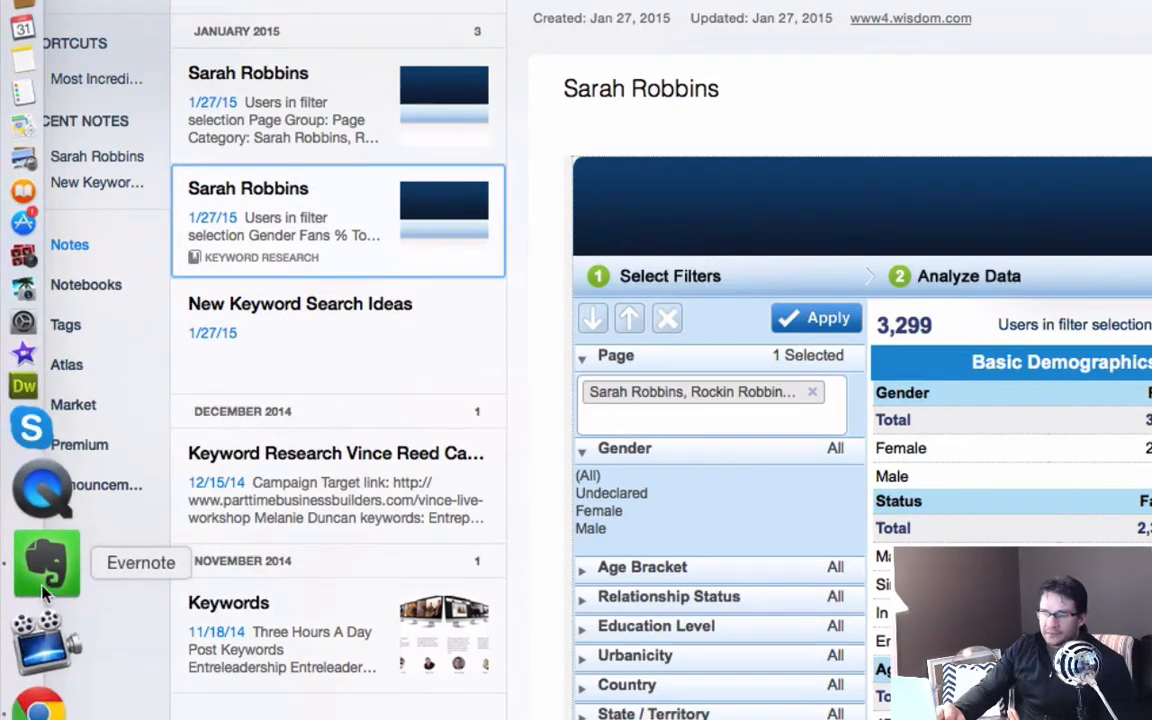
left_click(20, 640)
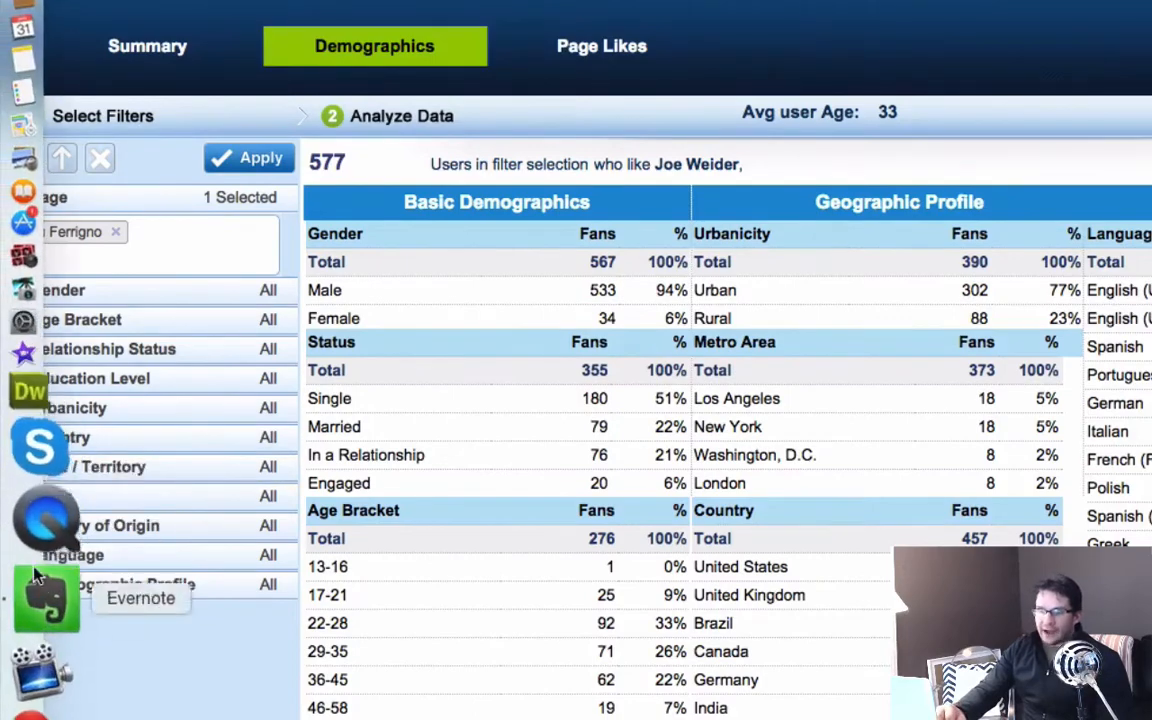
left_click(14, 581)
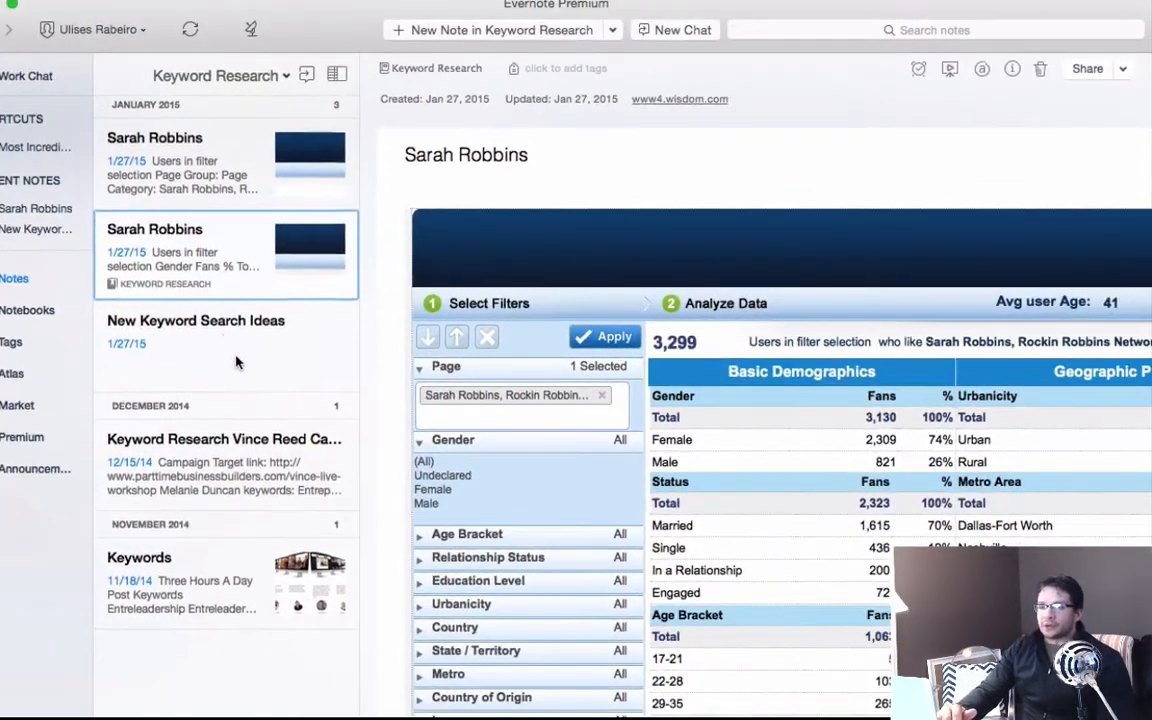
left_click(212, 157)
left_click(147, 275)
left_click(177, 370)
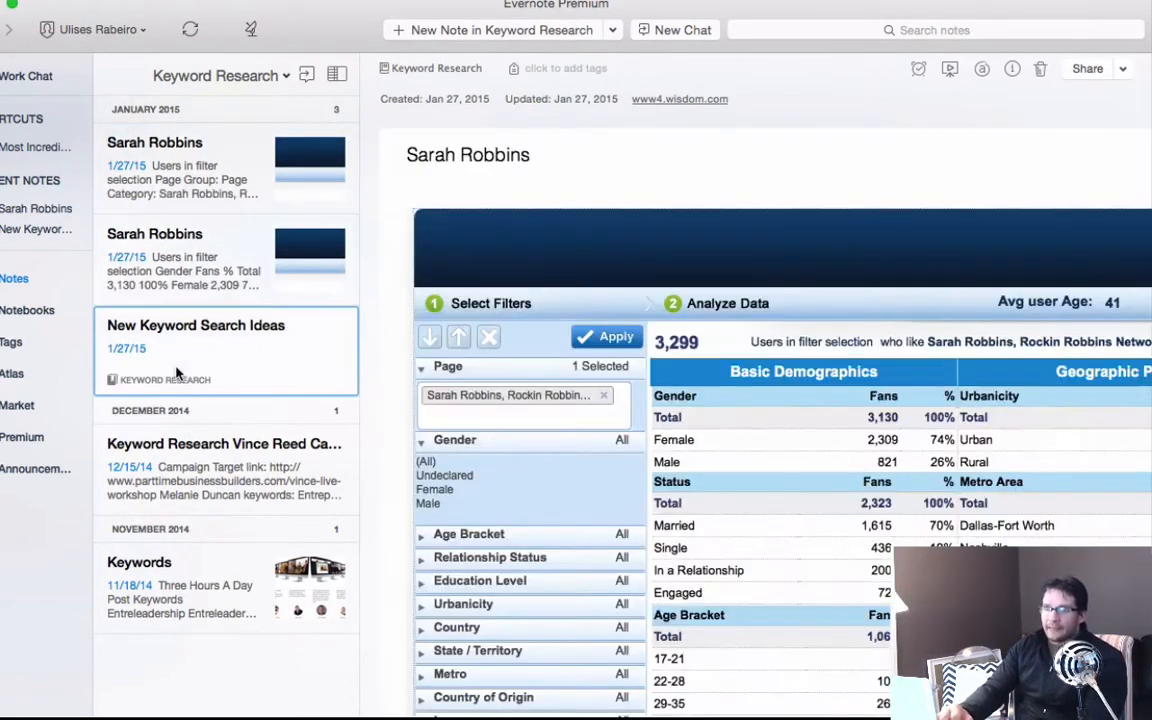
left_click(168, 460)
left_click(175, 560)
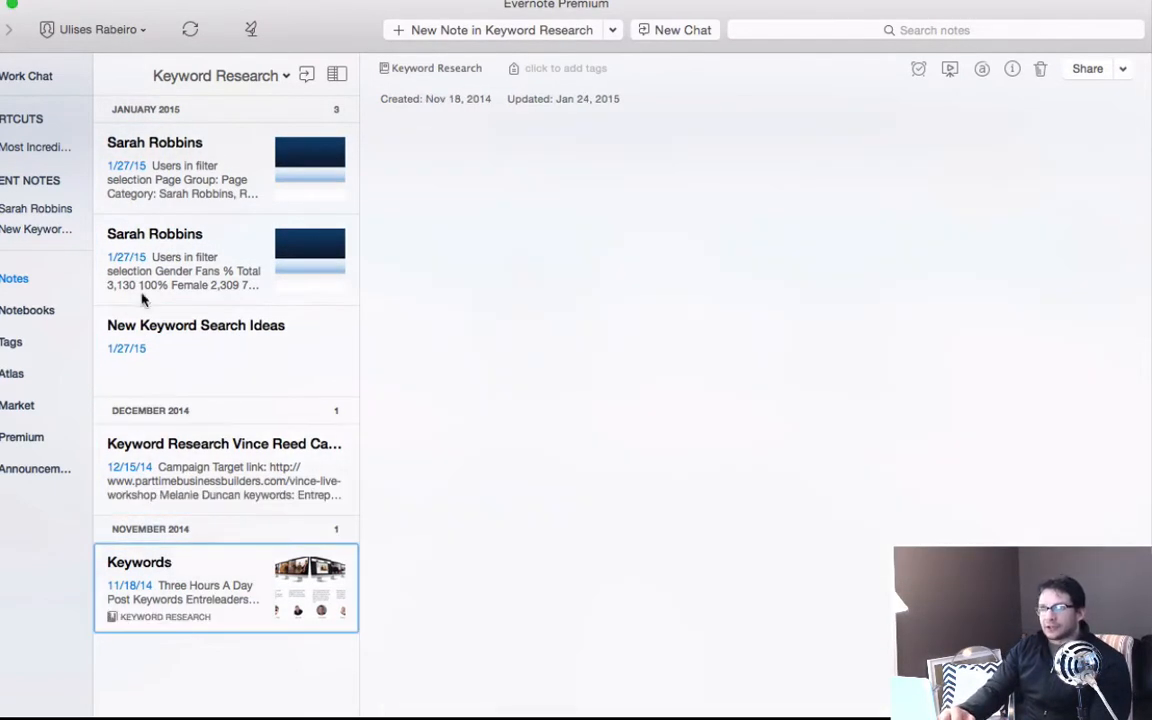
left_click(157, 180)
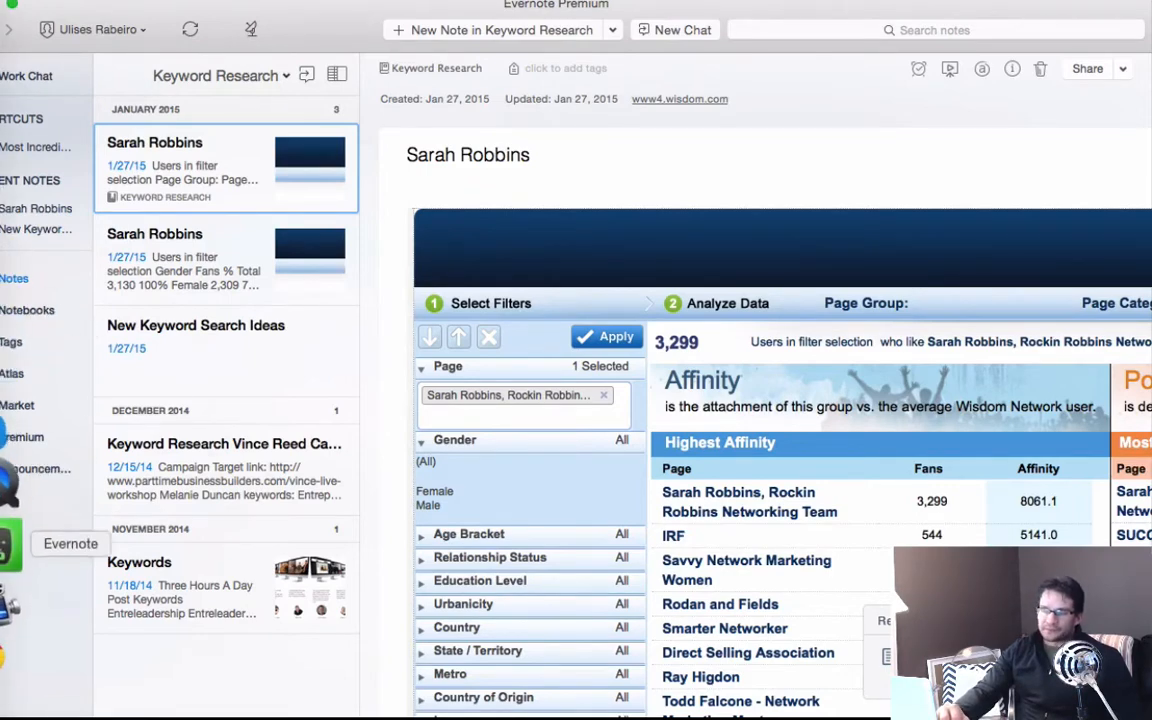
Go back to the Wisdom demographics report in Chrome and clip it to Evernote's Keyword Research notebook.
left_click(8, 600)
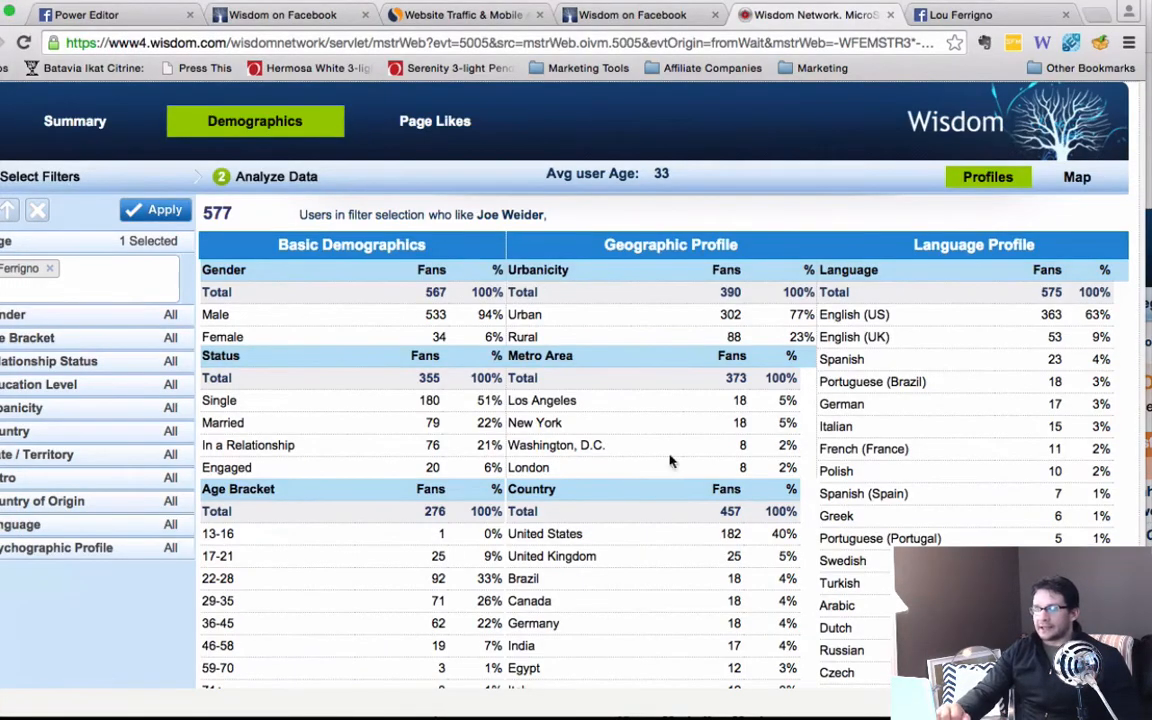
scroll(643, 489, "down", 1)
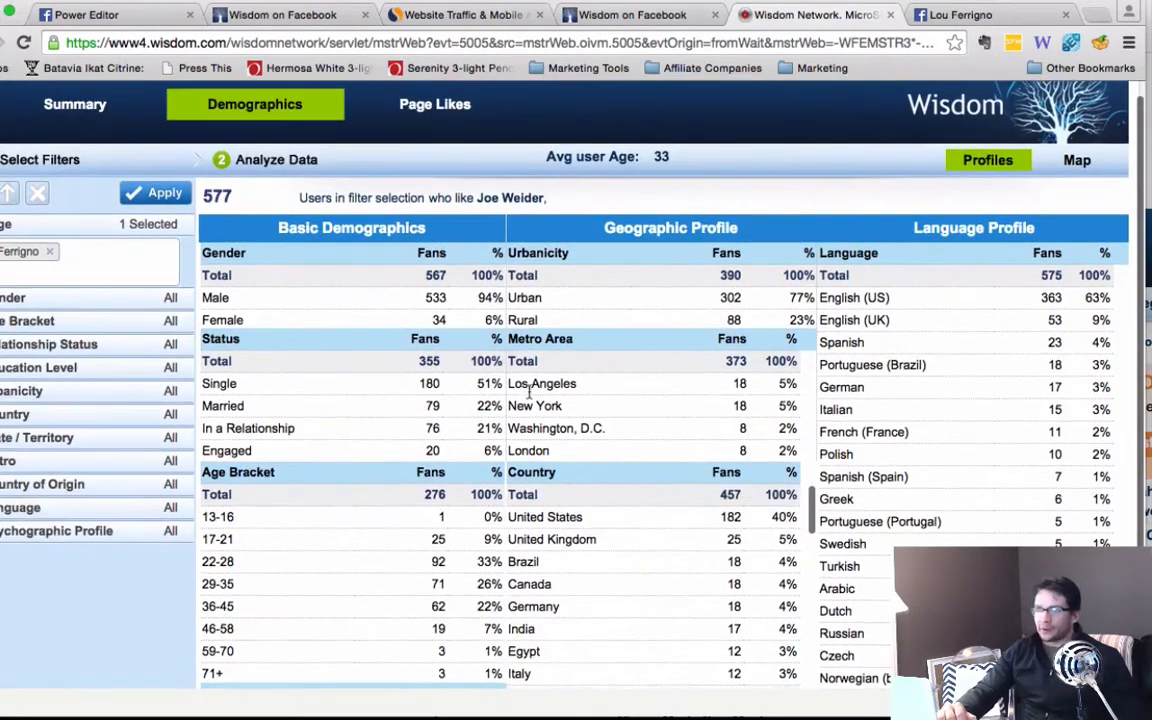
scroll(450, 340, "up", 1)
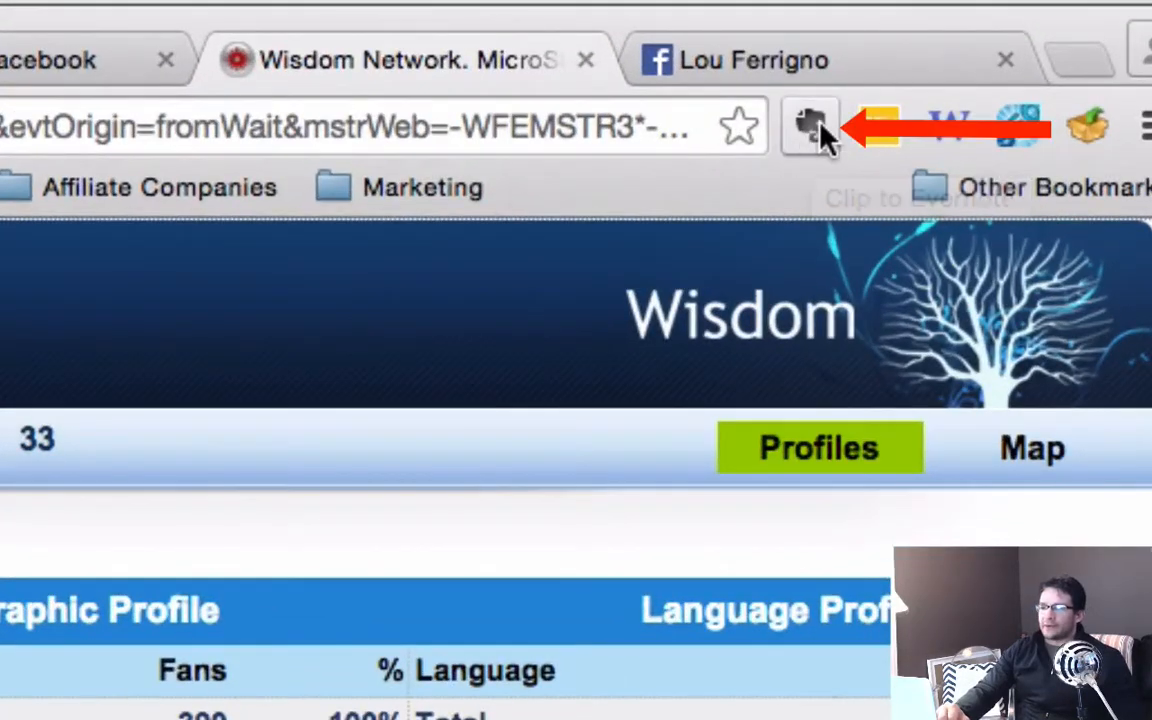
left_click(815, 127)
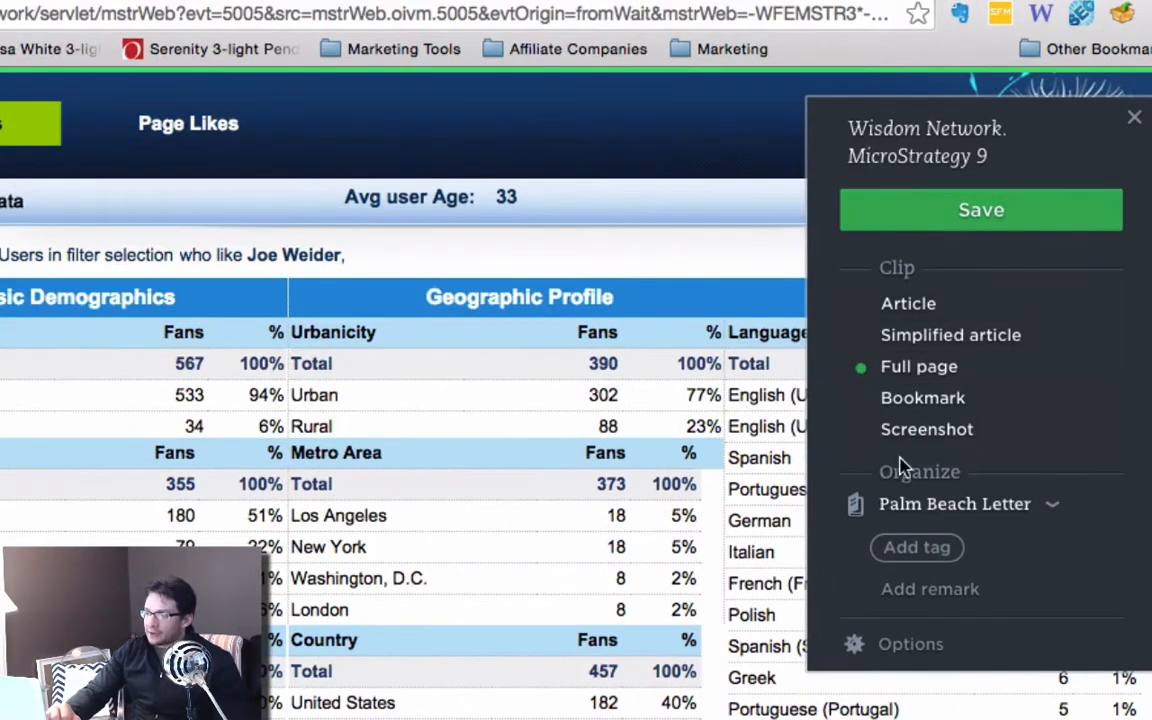
left_click(1055, 507)
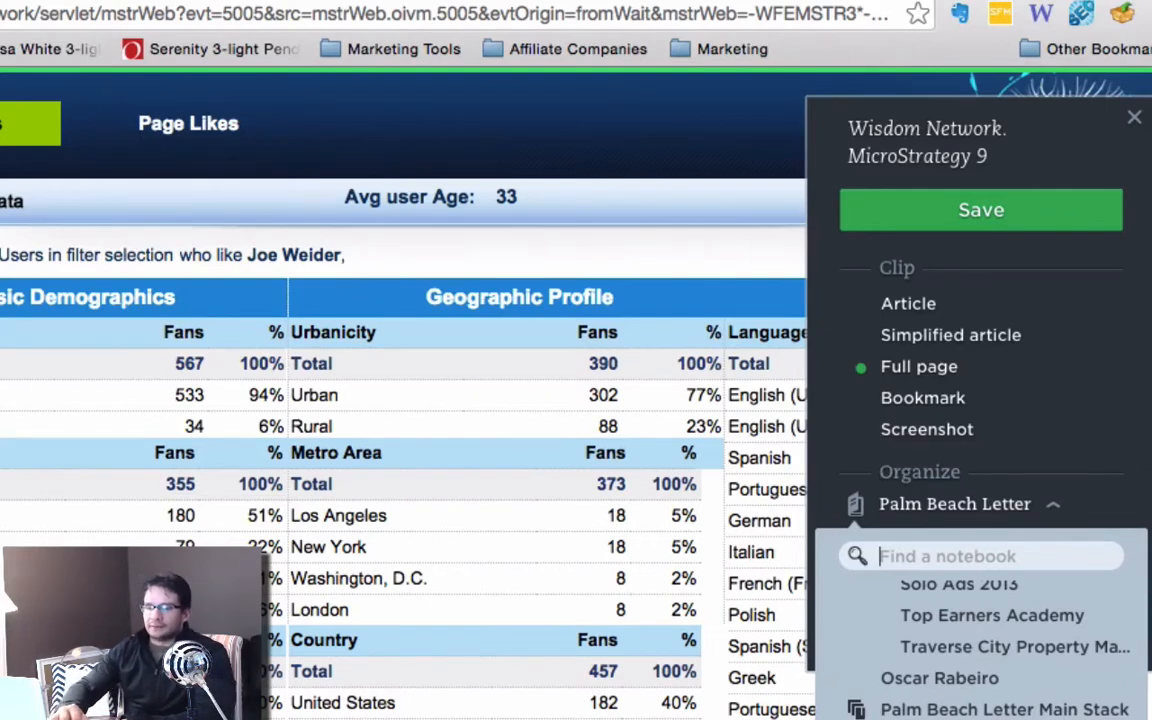
type("key")
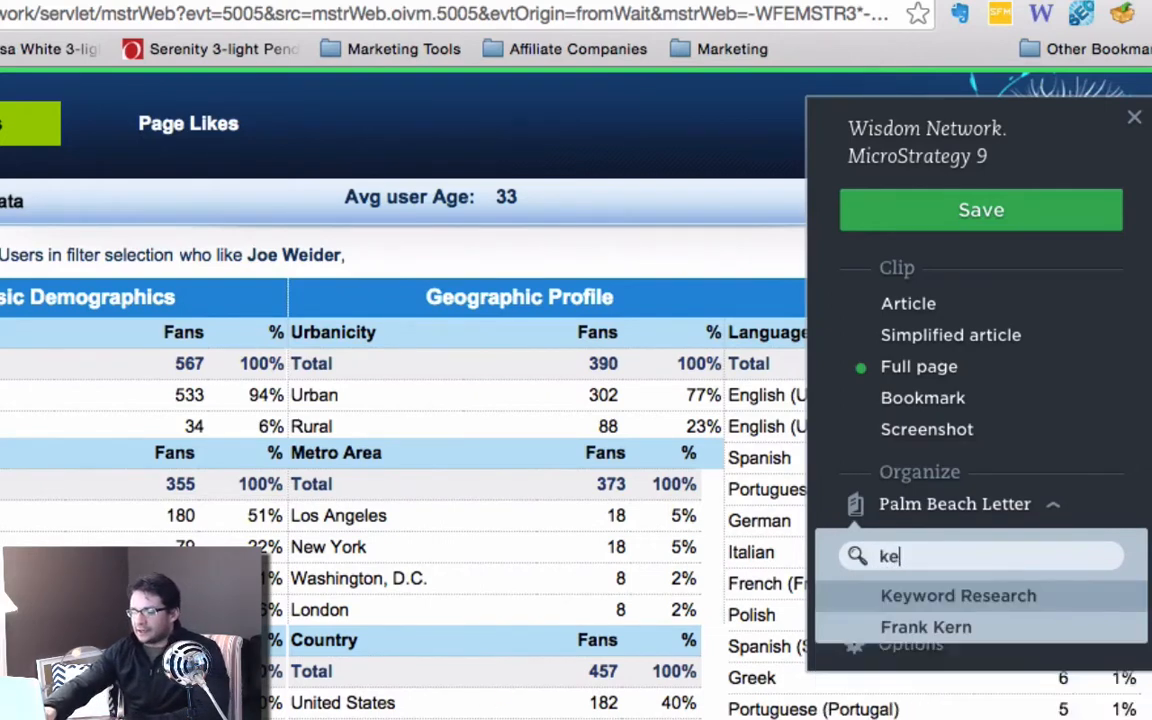
left_click(941, 597)
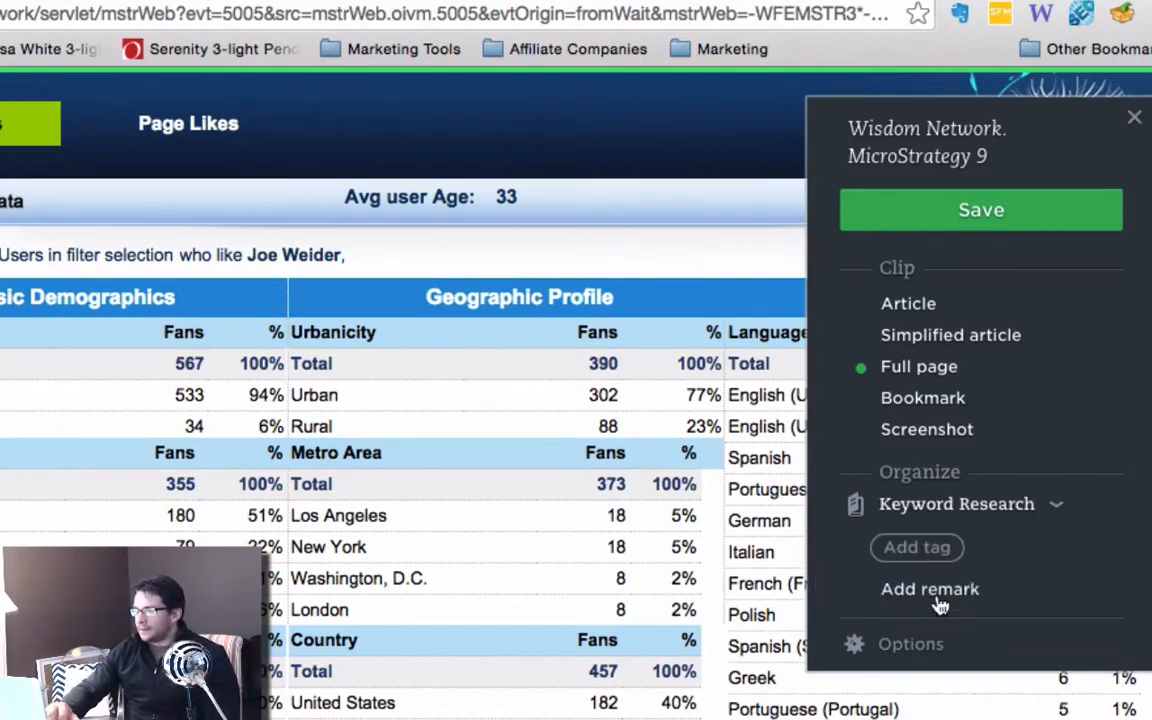
left_click(965, 215)
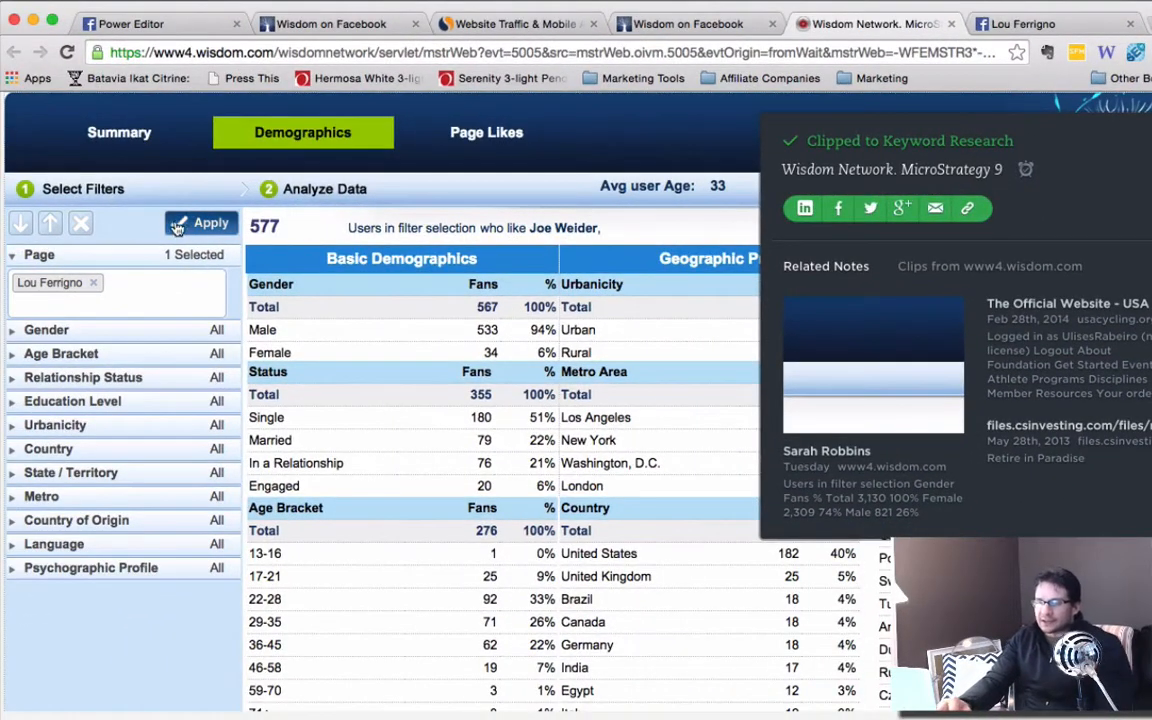
Apply the Lou Ferrigno page filter and clip the updated full page to Keyword Research with the title Lou Ferrigno.
left_click(213, 226)
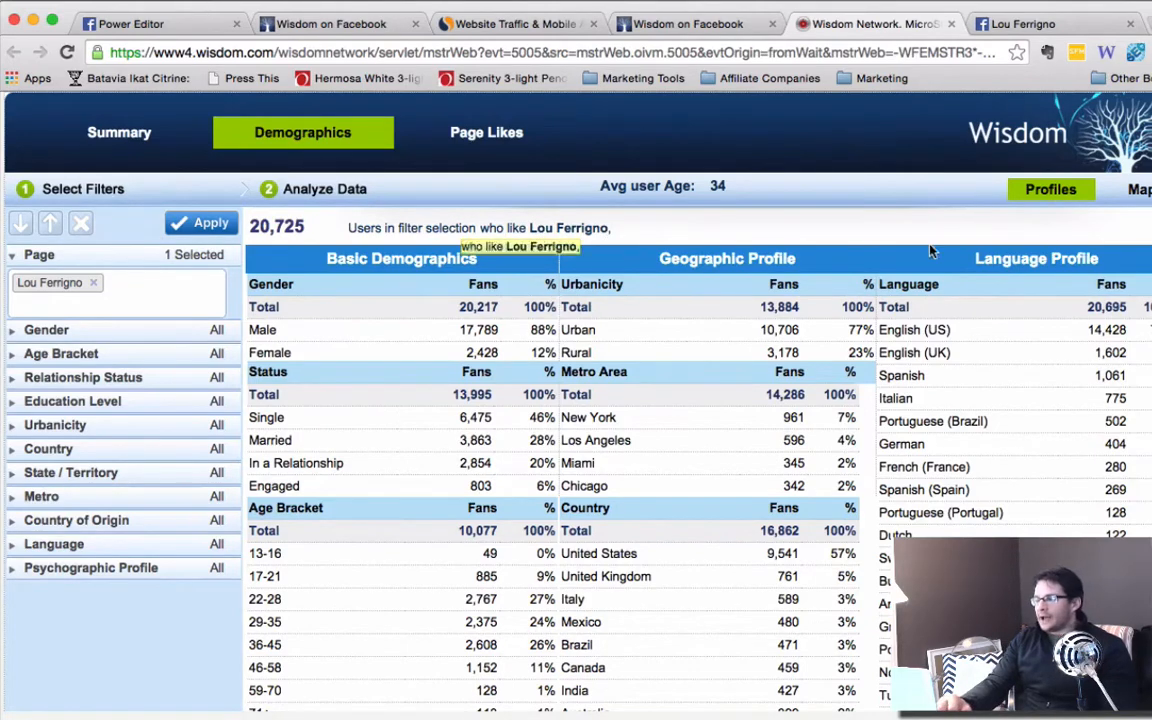
left_click(1050, 55)
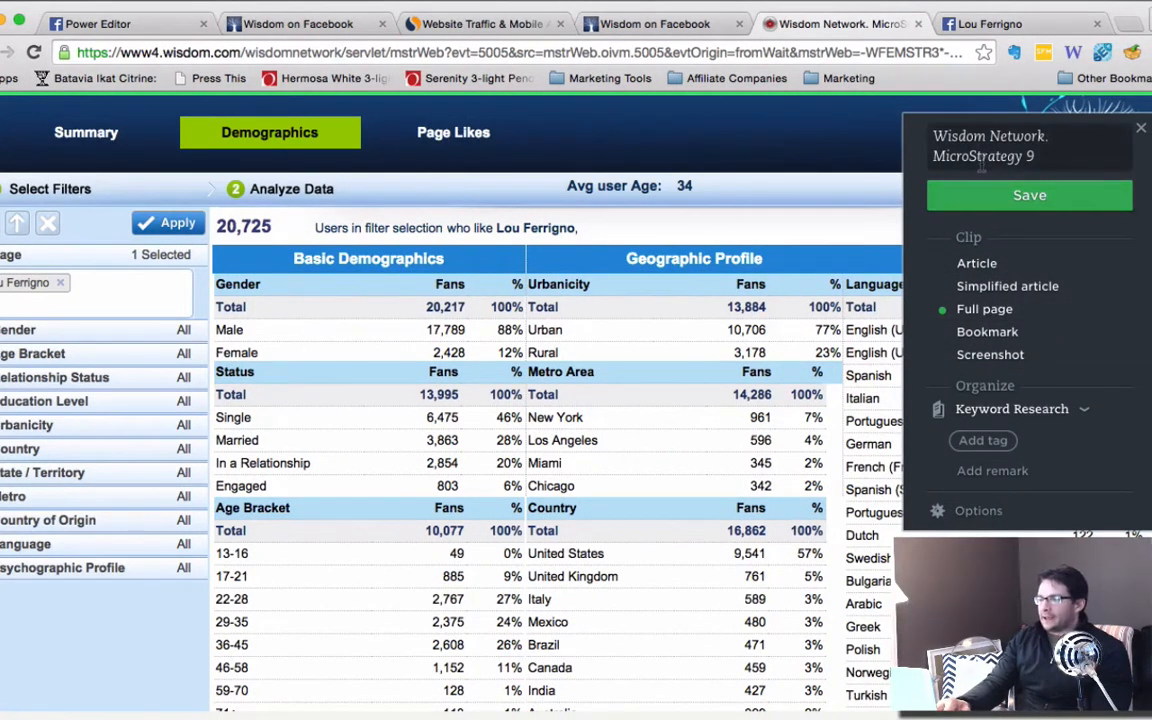
left_click_drag(1041, 154, 908, 130)
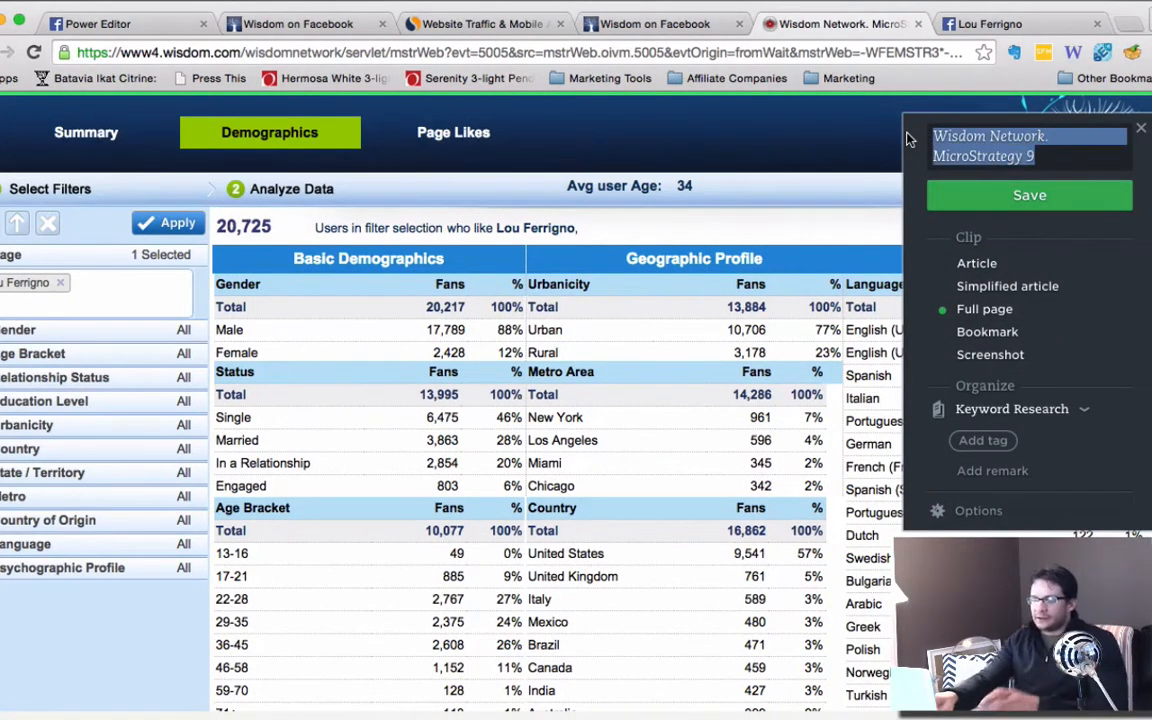
type("Lou Ferrigno")
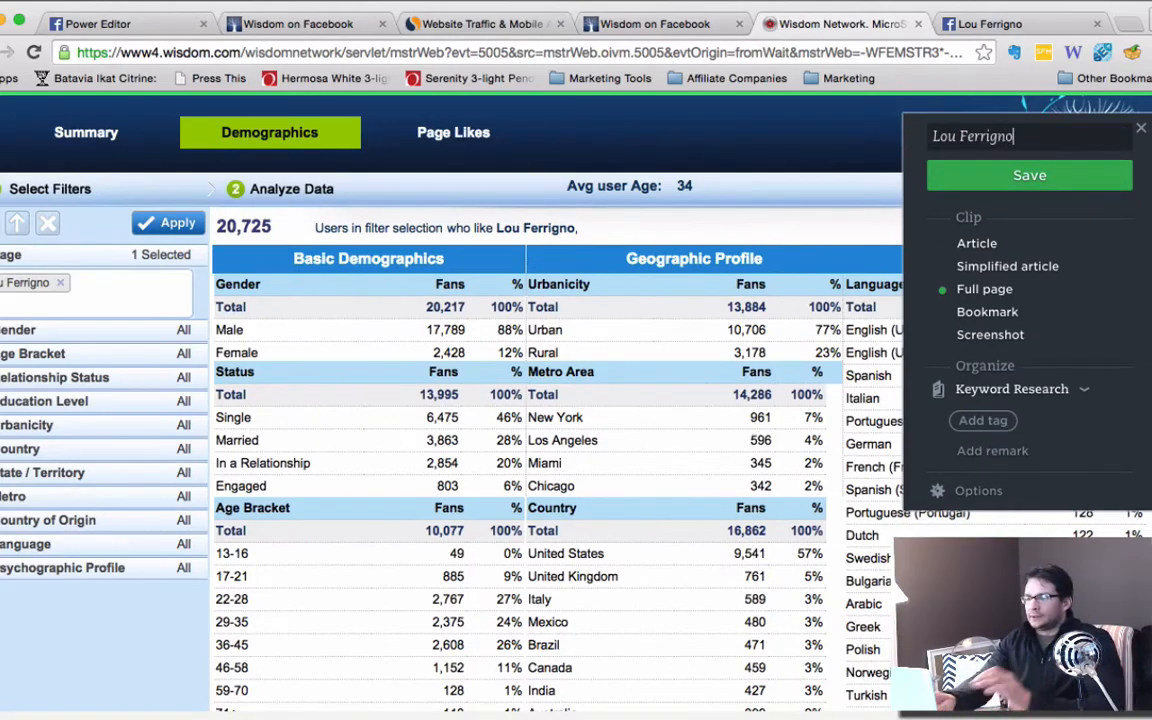
left_click(1076, 180)
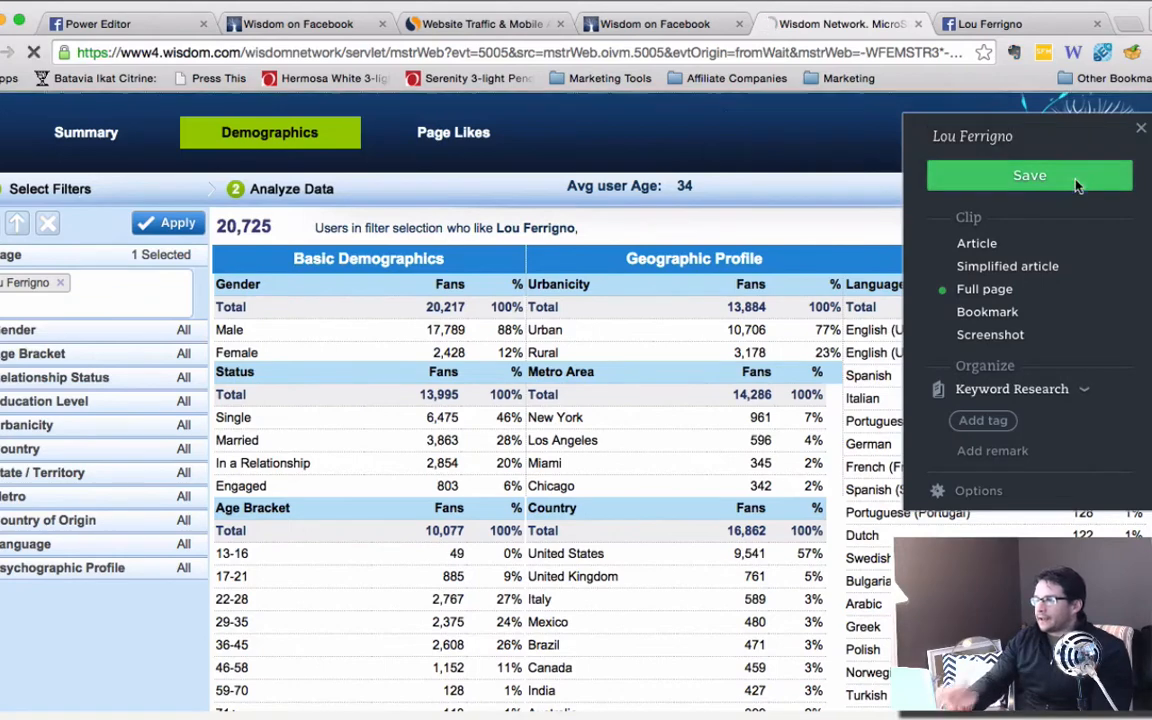
Switch to Evernote and examine the demographics tables in the Lou Ferrigno note, then minimize Evernote.
mouse_move(4, 488)
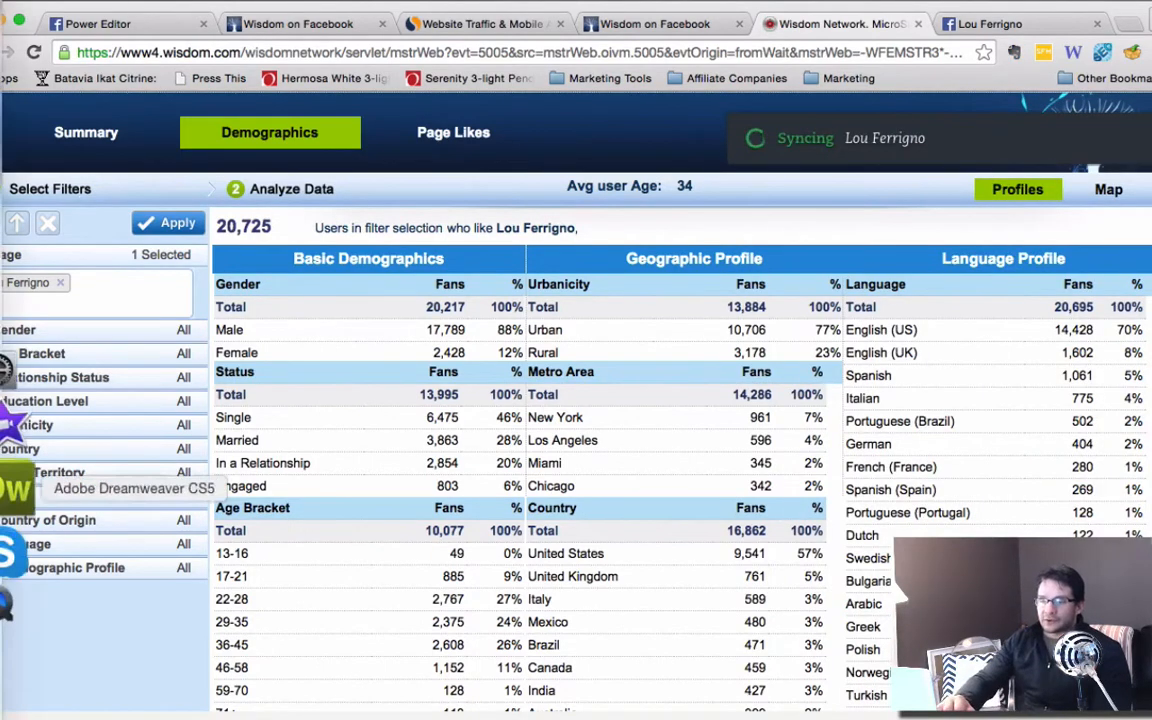
left_click(18, 560)
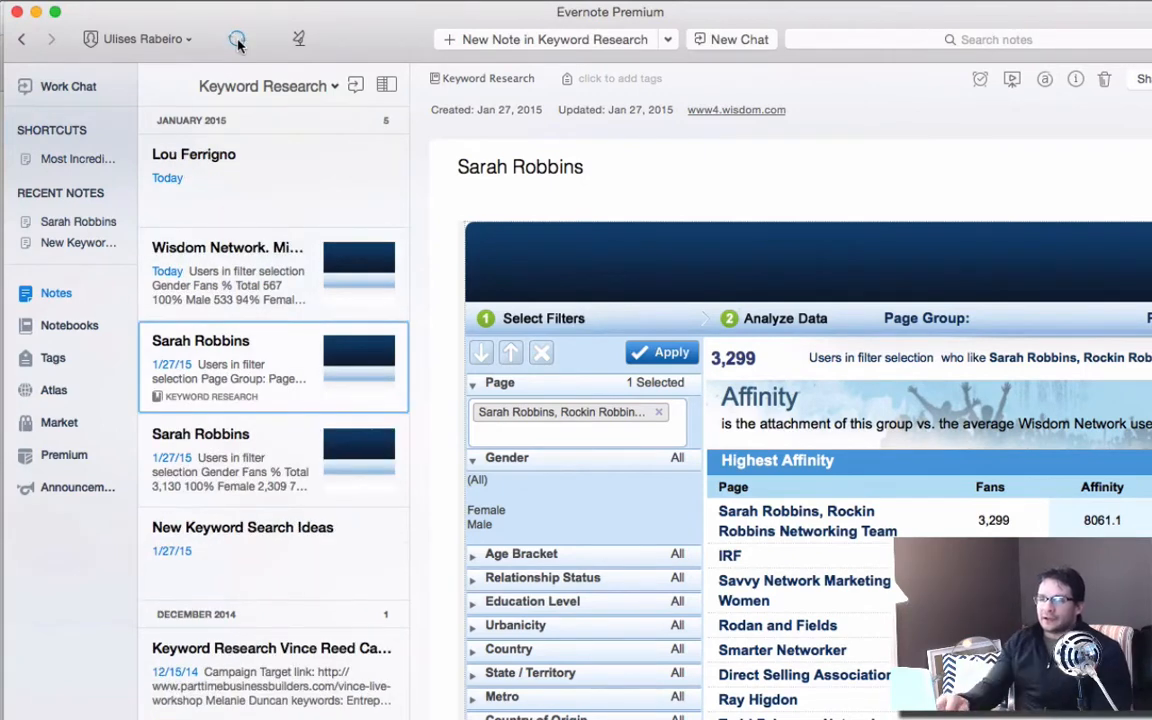
left_click(218, 170)
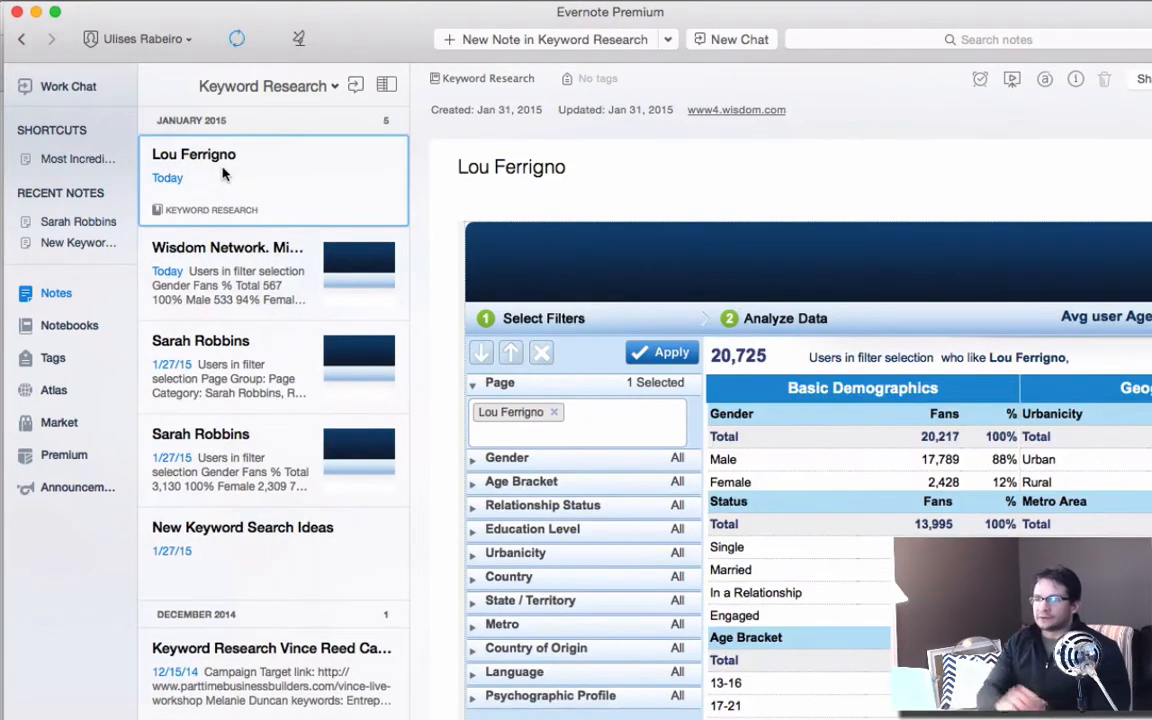
scroll(823, 476, "down", 3)
scroll(823, 476, "right", 2)
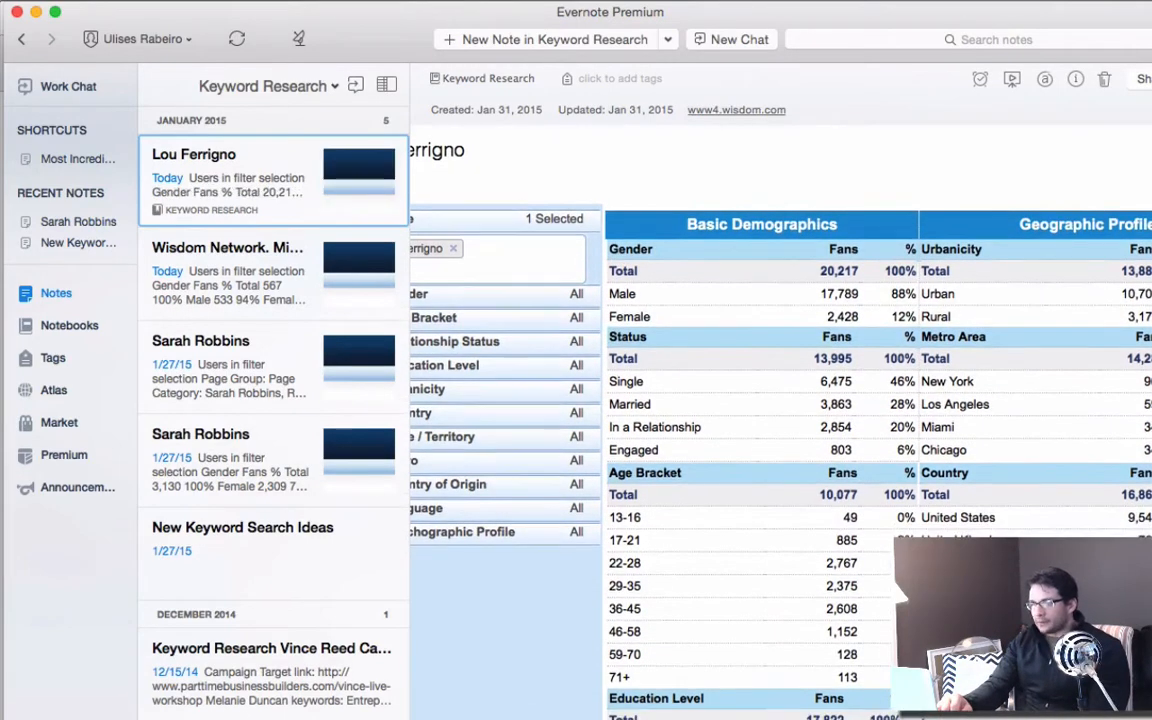
scroll(843, 551, "down", 1)
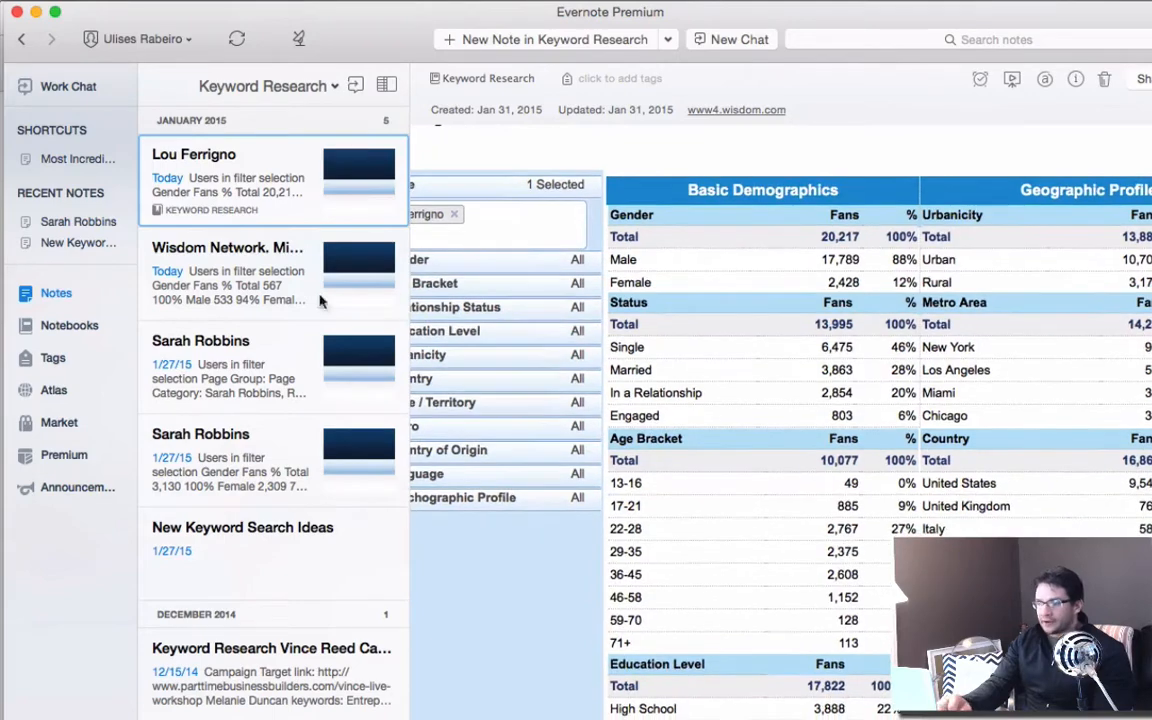
left_click(36, 13)
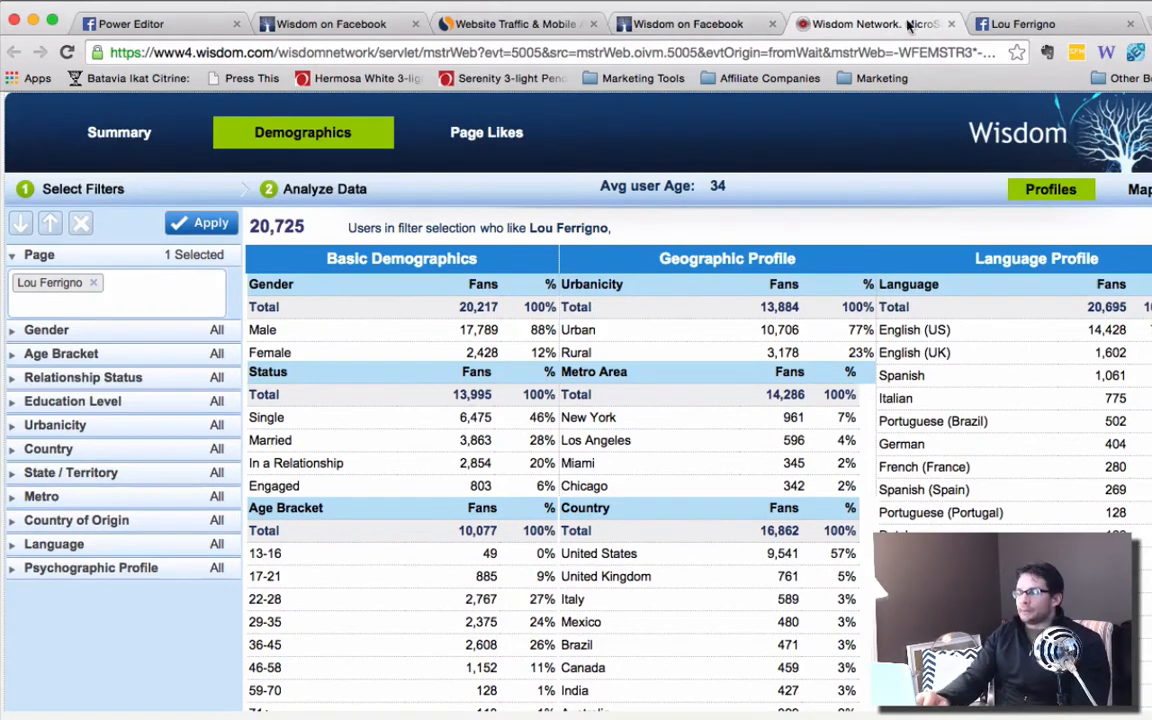
From Lou Ferrigno's Facebook page, look through the campaigns in the Ads Manager and return to the page.
left_click(1022, 30)
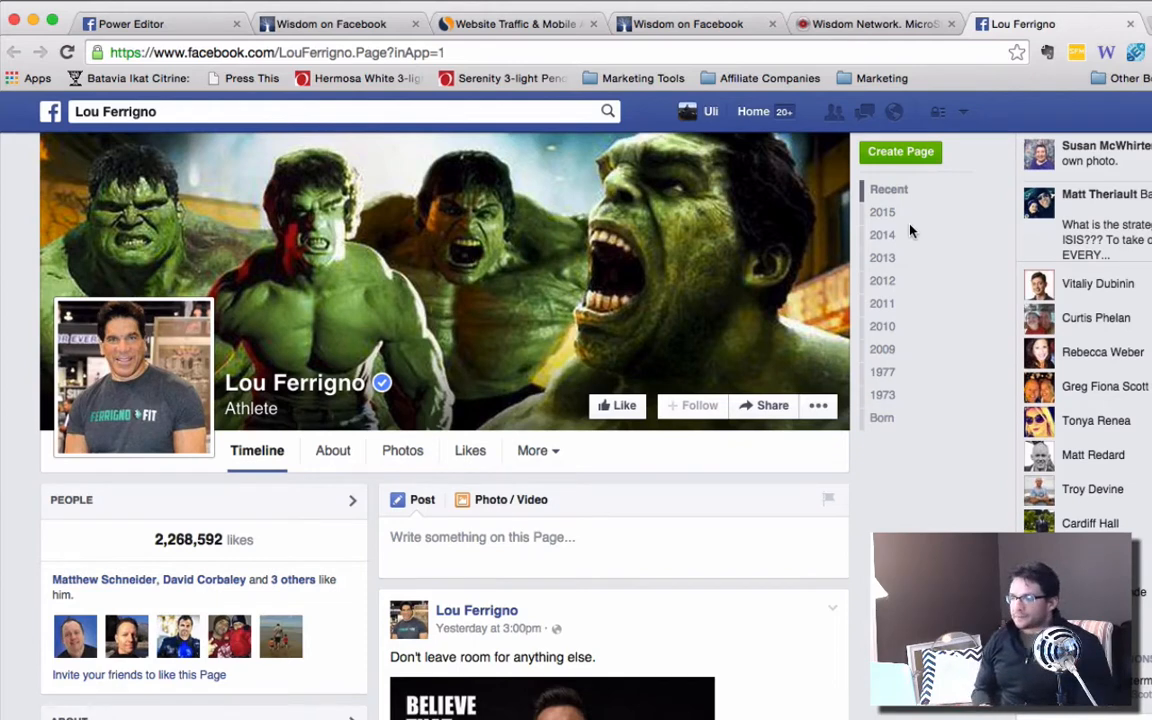
left_click(963, 112)
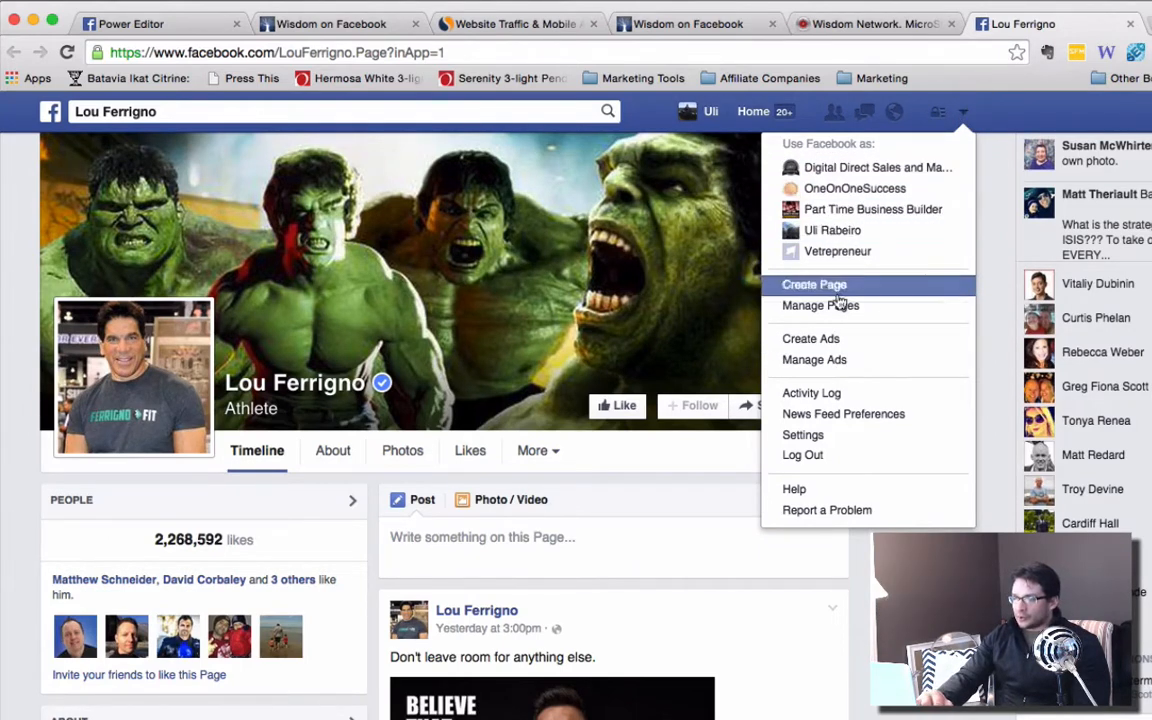
left_click(805, 360)
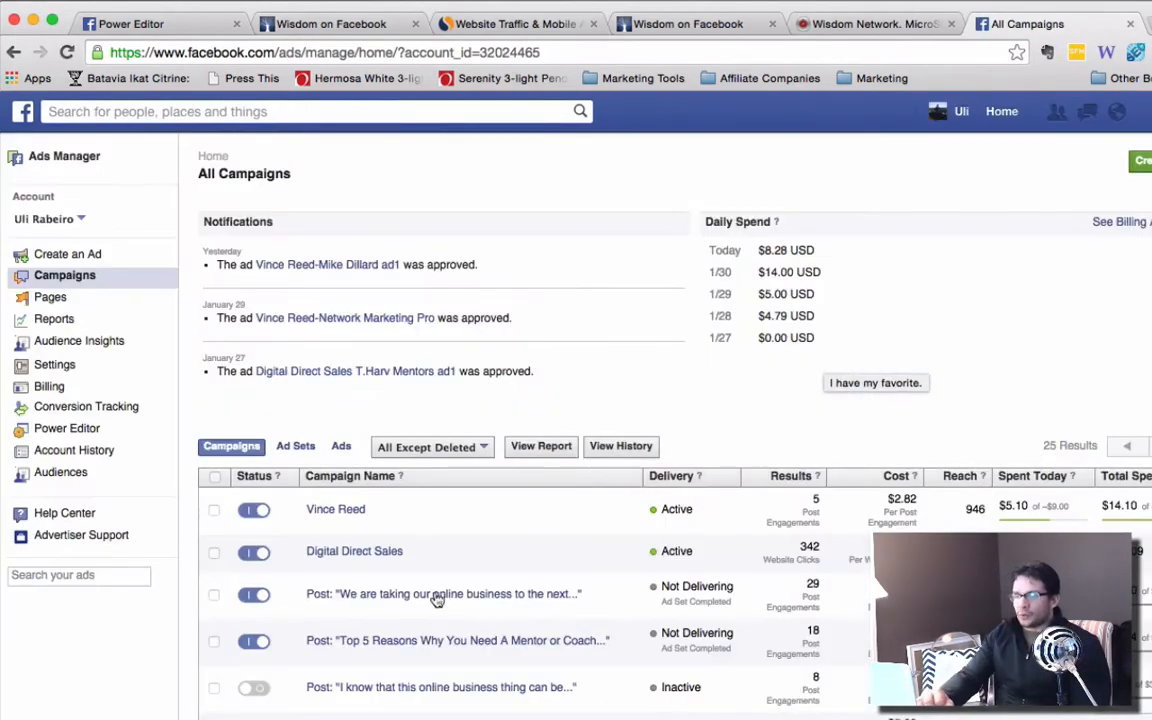
scroll(316, 548, "down", 10)
scroll(321, 545, "up", 9)
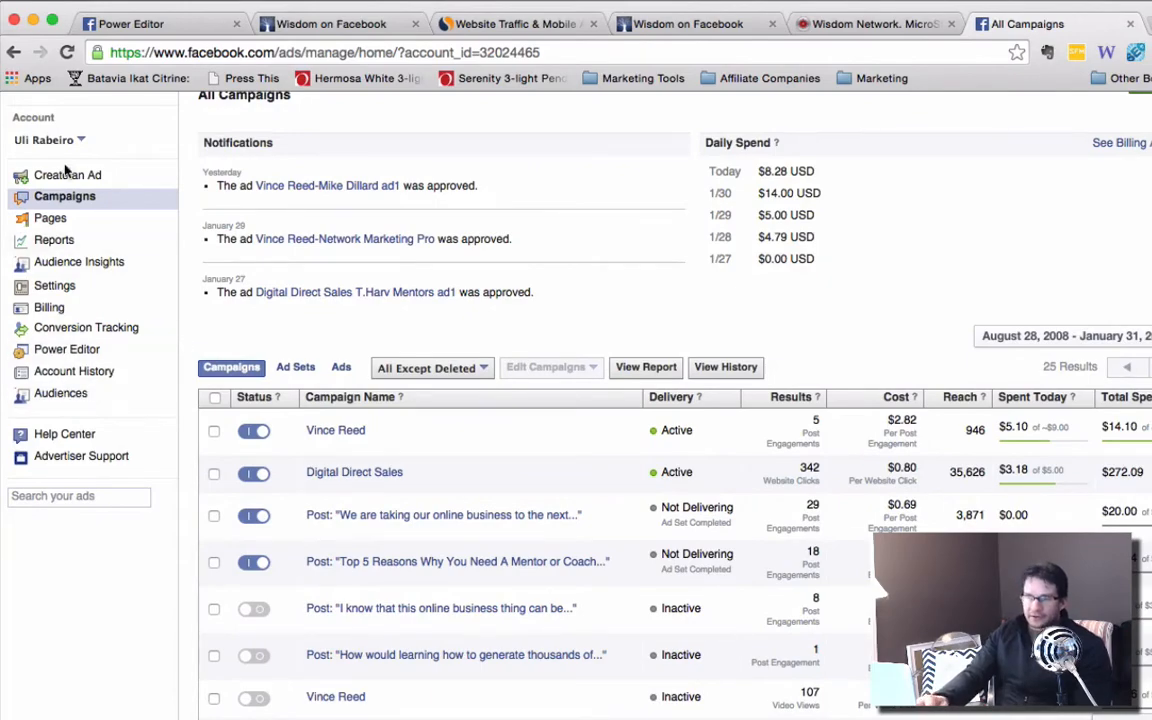
scroll(406, 496, "up", 2)
scroll(407, 497, "down", 2)
scroll(407, 497, "down", 10)
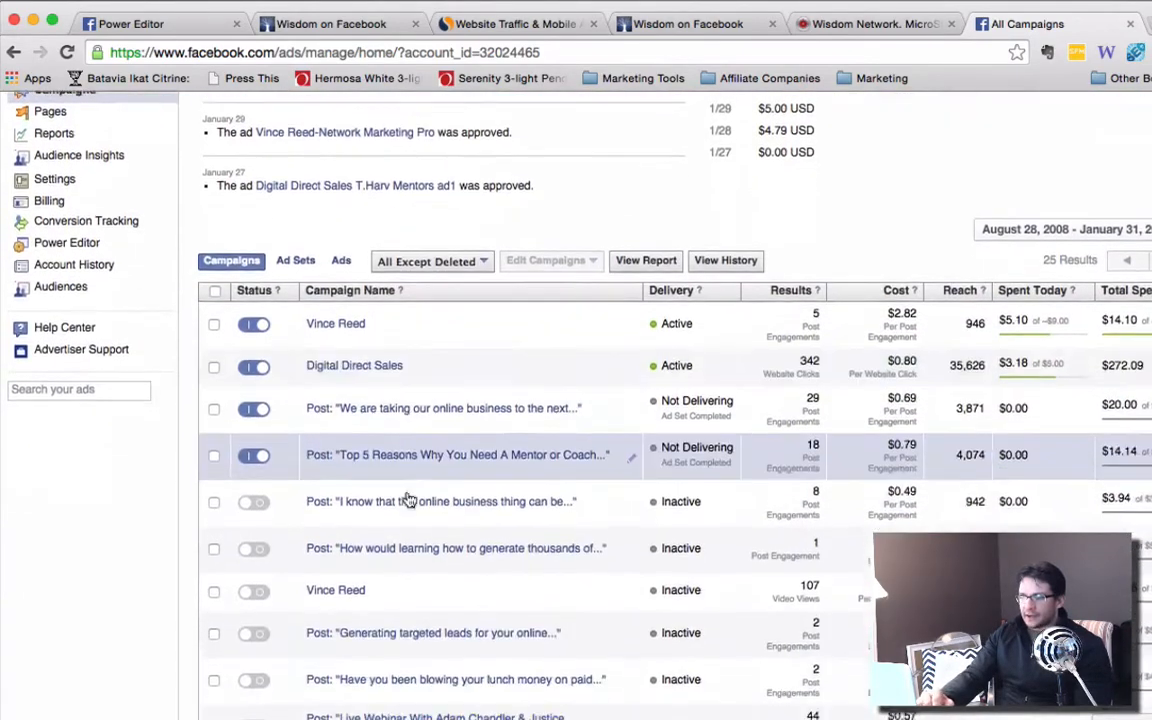
scroll(396, 572, "up", 5)
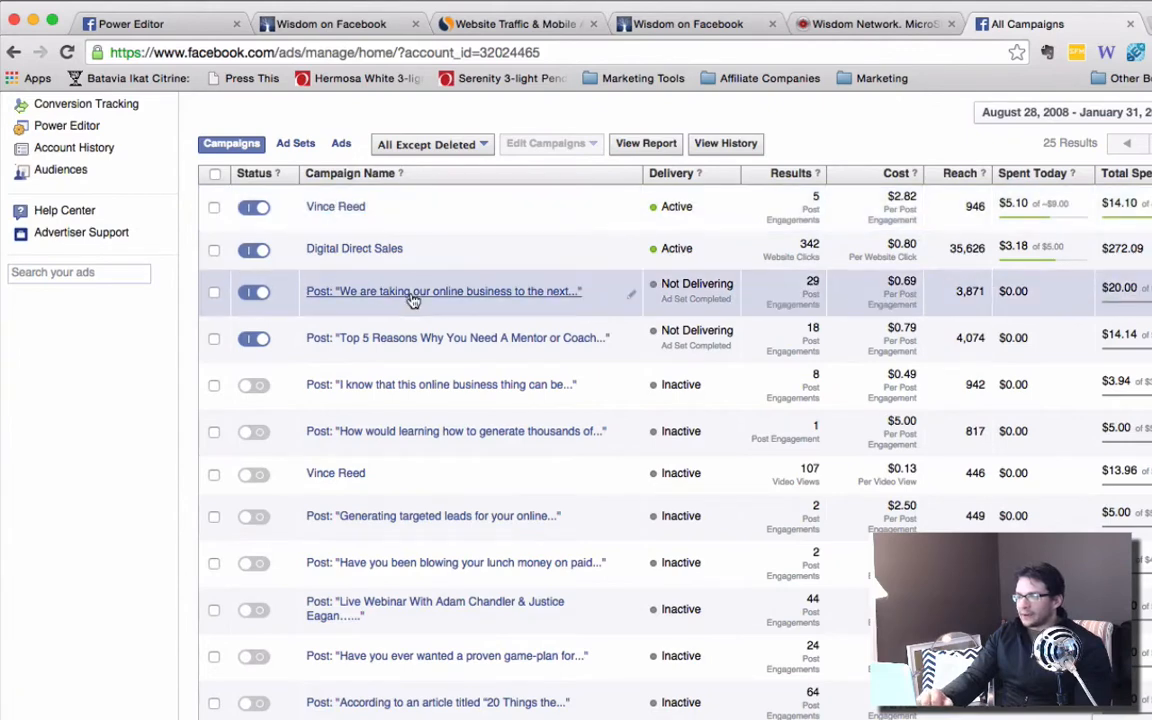
scroll(411, 301, "left", 5)
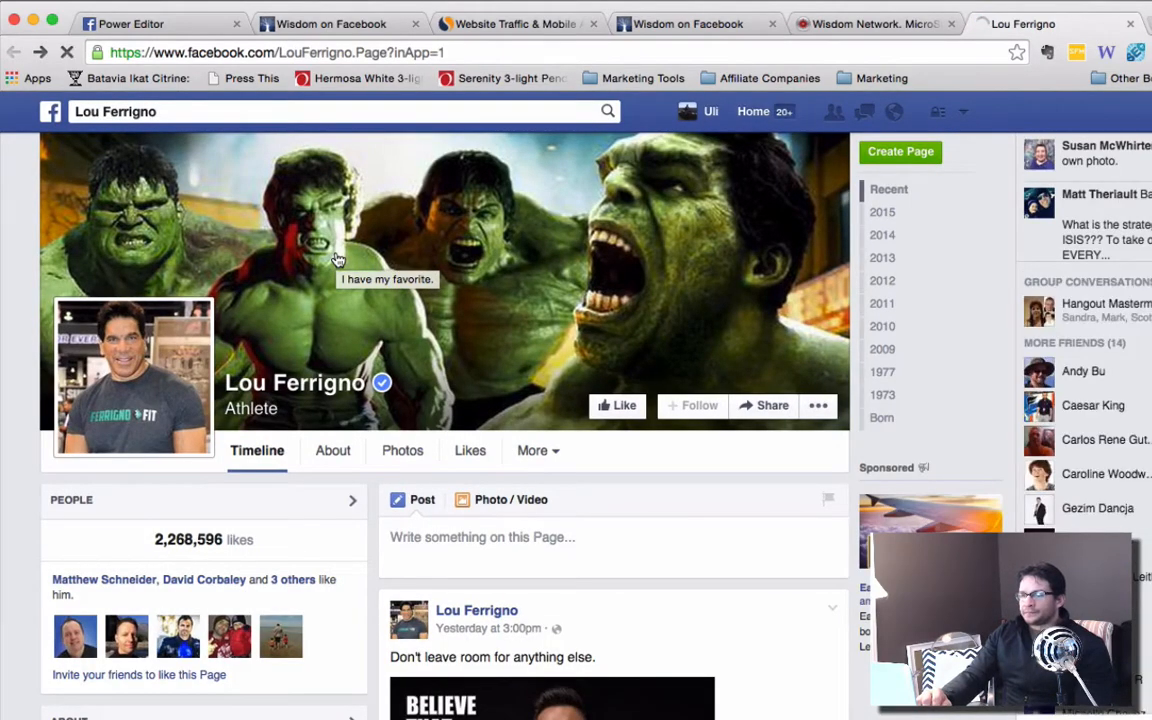
Open the Ads Manager from Lou Ferrigno's Facebook page, check the already open Power Editor, and launch Power Editor from the Ads Manager.
left_click(962, 111)
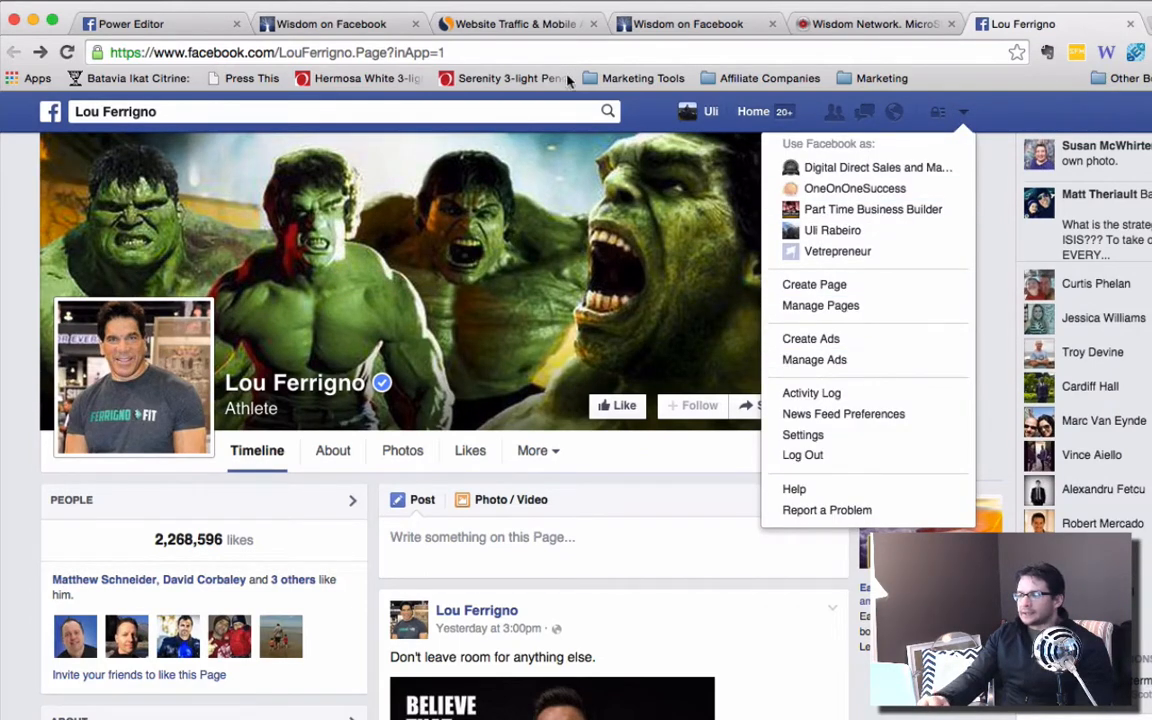
left_click(818, 362)
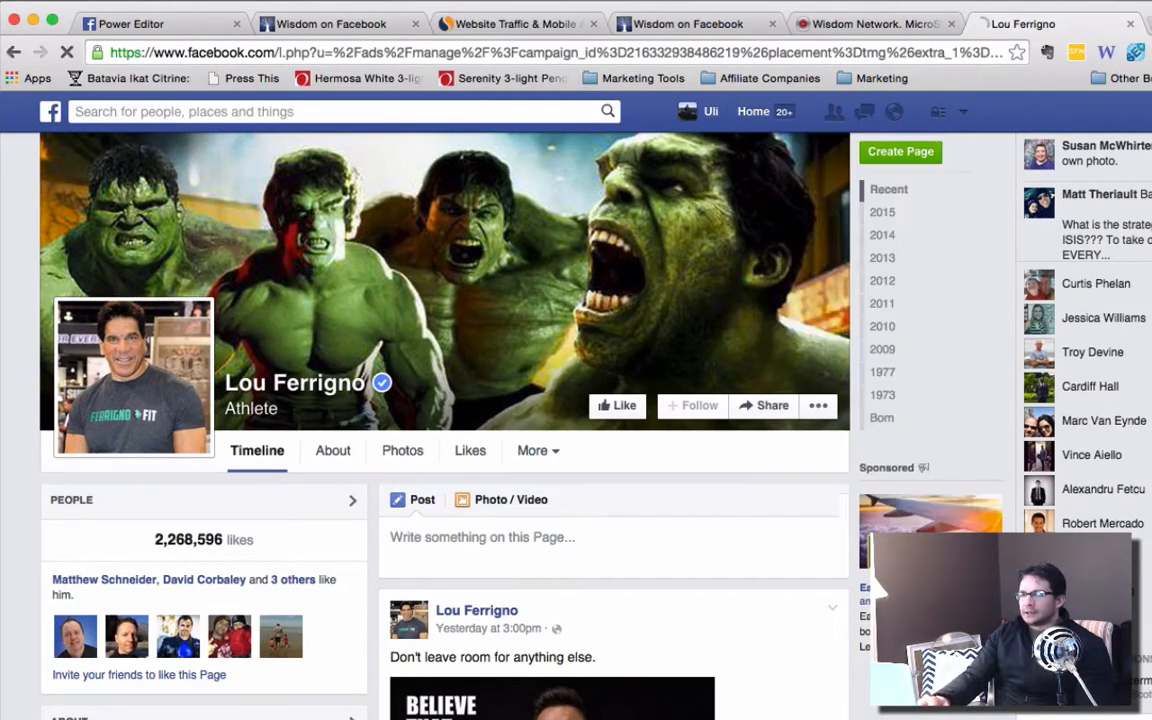
left_click(118, 26)
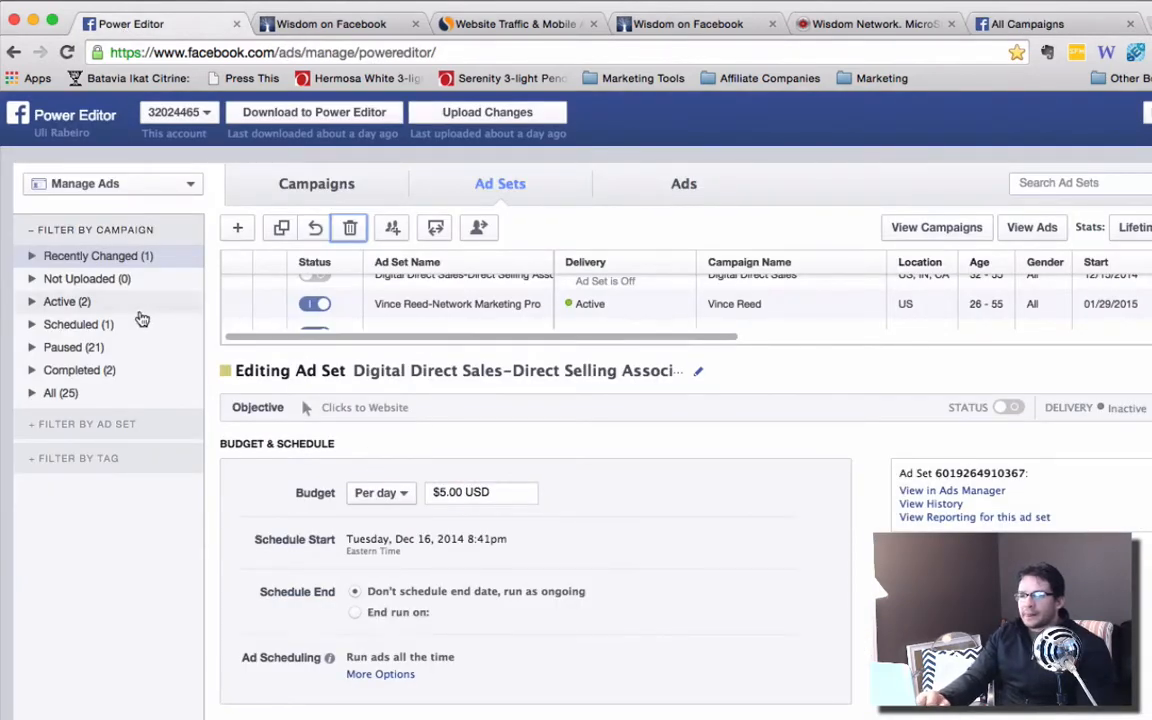
scroll(437, 300, "up", 2)
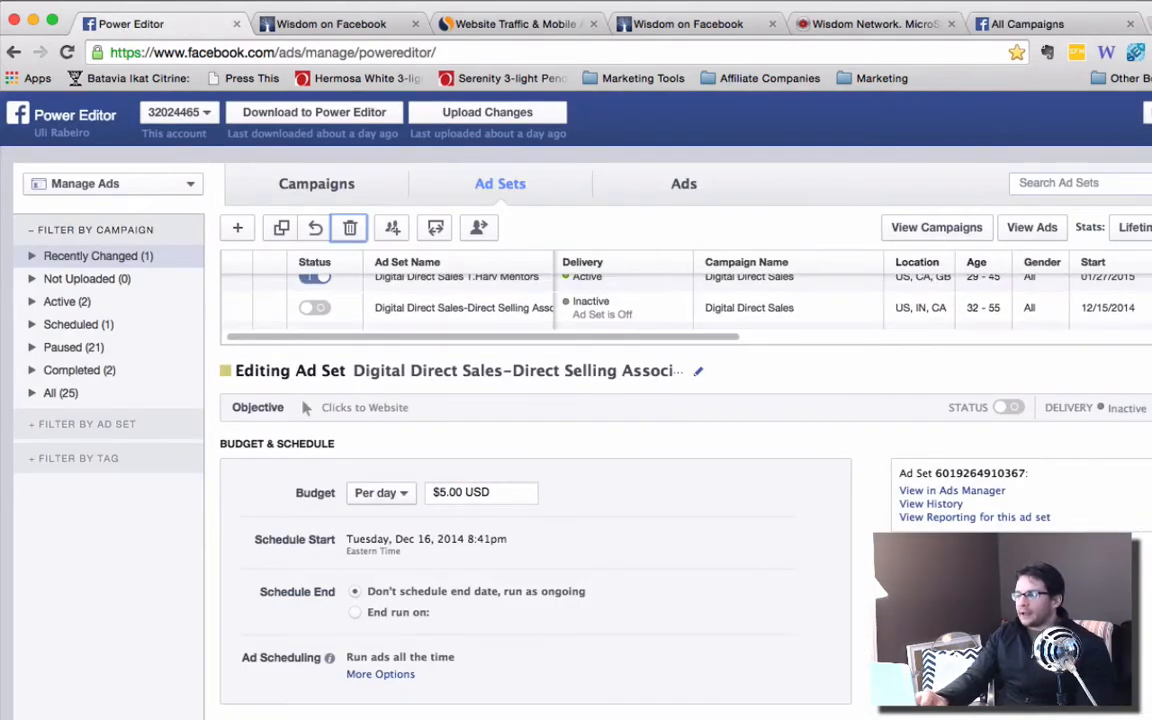
left_click(1049, 23)
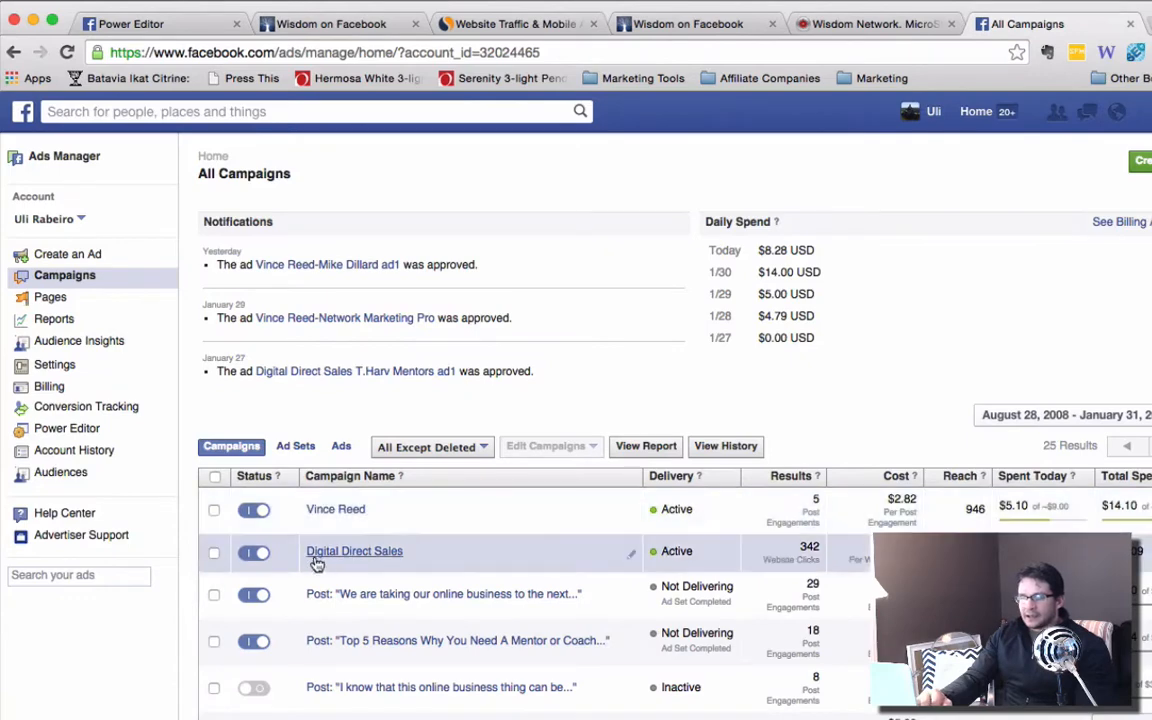
left_click(68, 429)
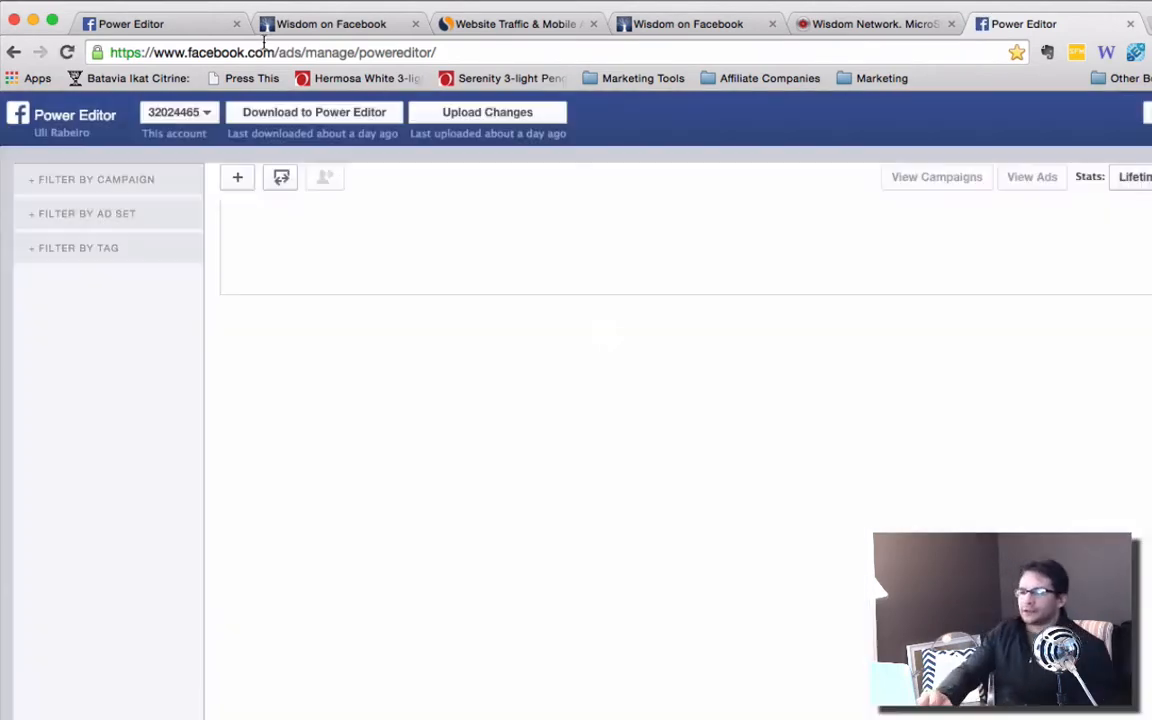
In the first Power Editor tab, review the budget, schedule, audience, placement and pricing settings of the Digital Direct Sales–Direct Selling ad set.
left_click(168, 24)
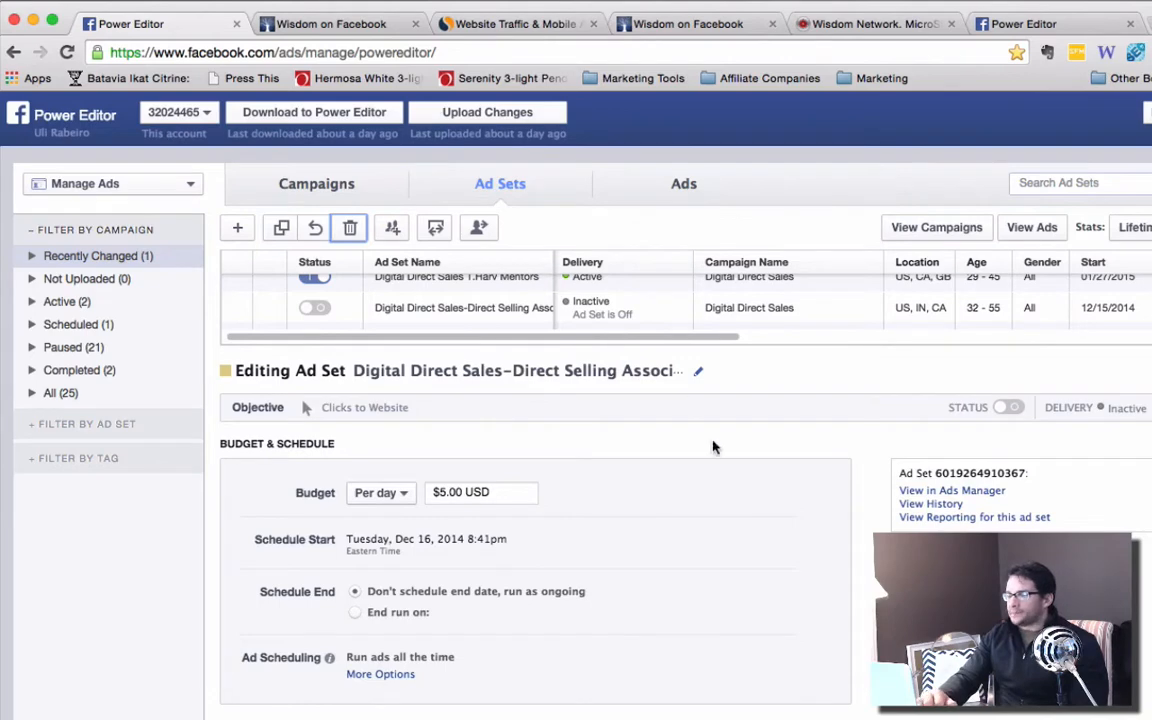
scroll(715, 528, "up", 1)
scroll(715, 528, "down", 10)
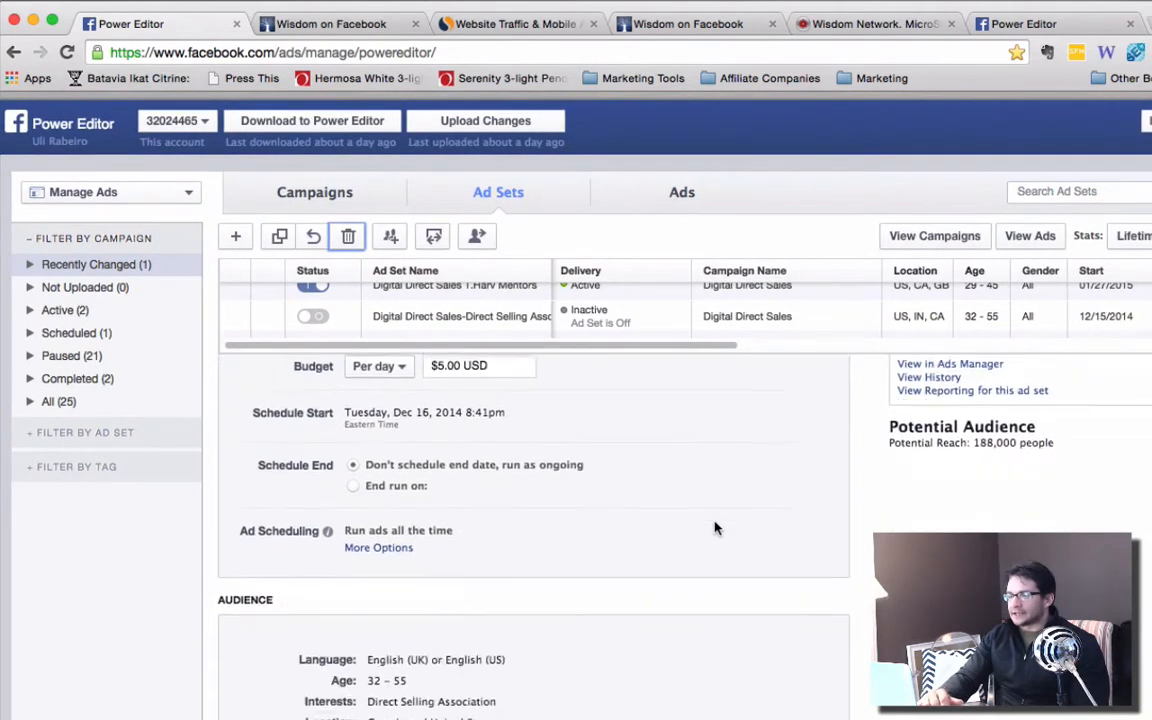
scroll(715, 528, "down", 2)
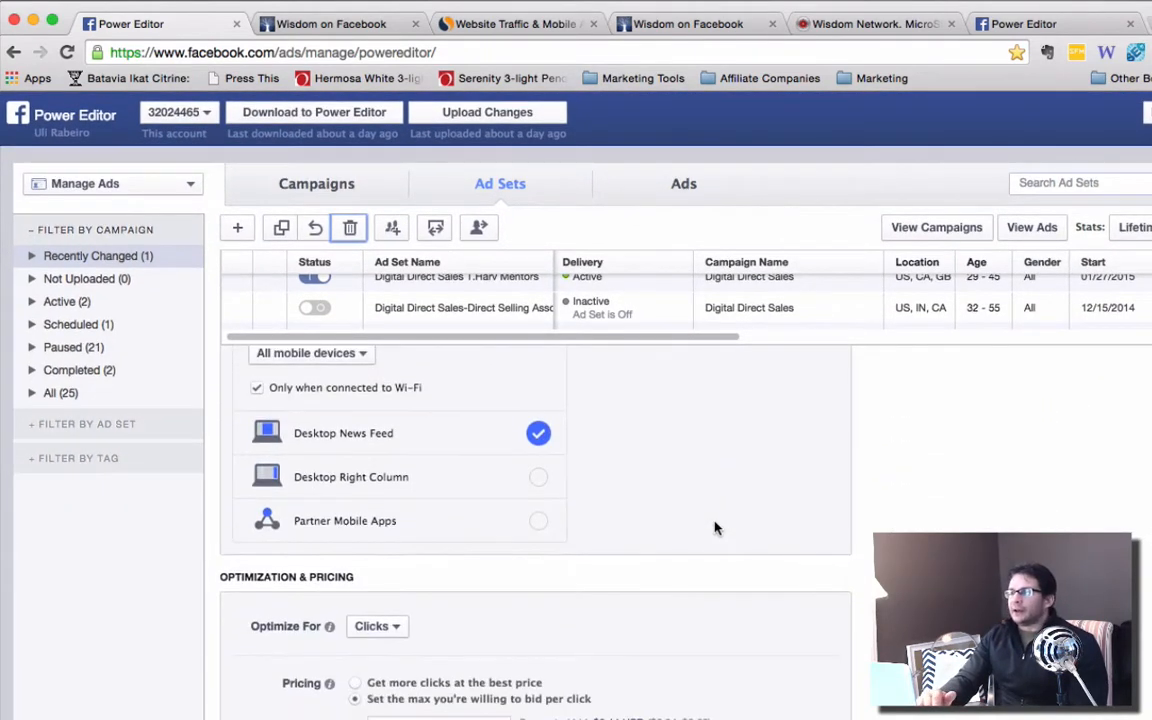
scroll(715, 528, "up", 12)
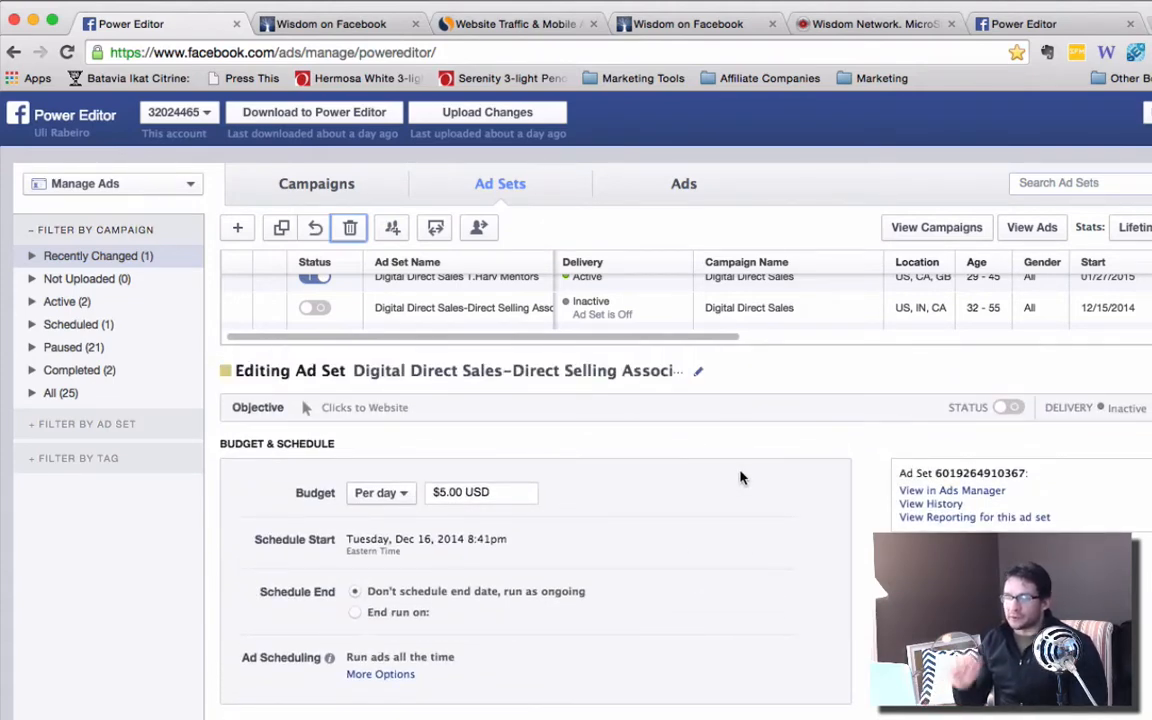
scroll(740, 478, "down", 2)
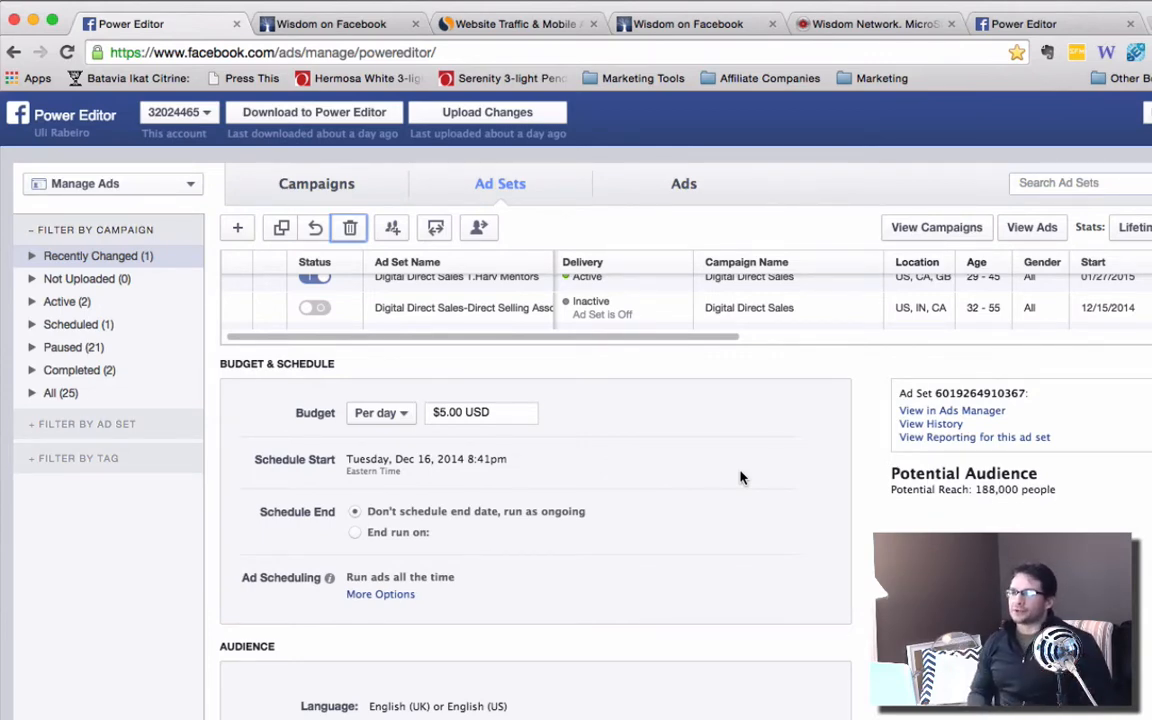
scroll(740, 477, "up", 2)
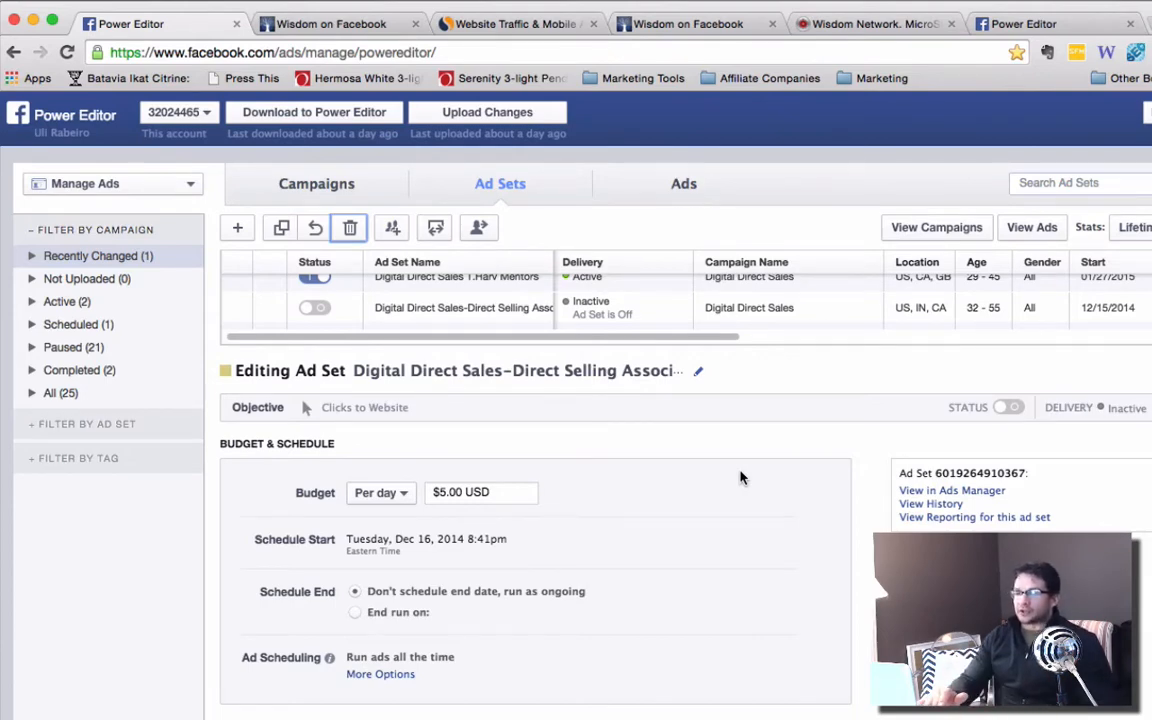
scroll(741, 477, "up", 1)
scroll(688, 533, "down", 1)
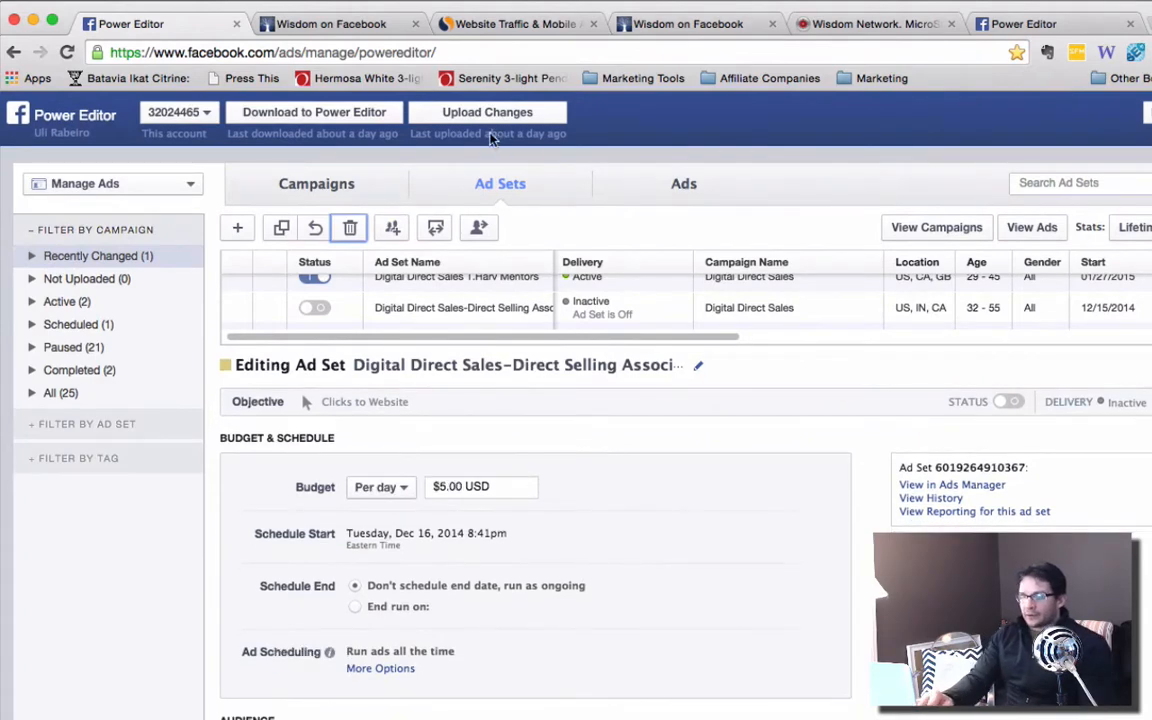
Create an ad set named test in the existing Digital Direct Sales campaign.
left_click(239, 230)
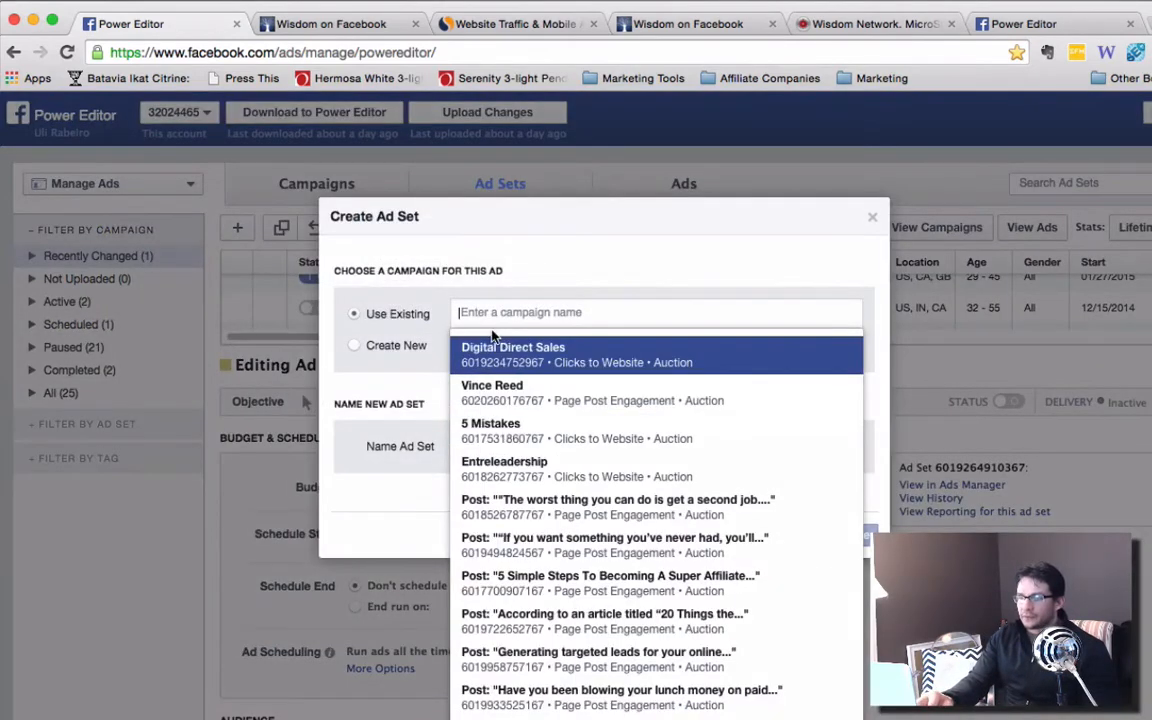
left_click(496, 347)
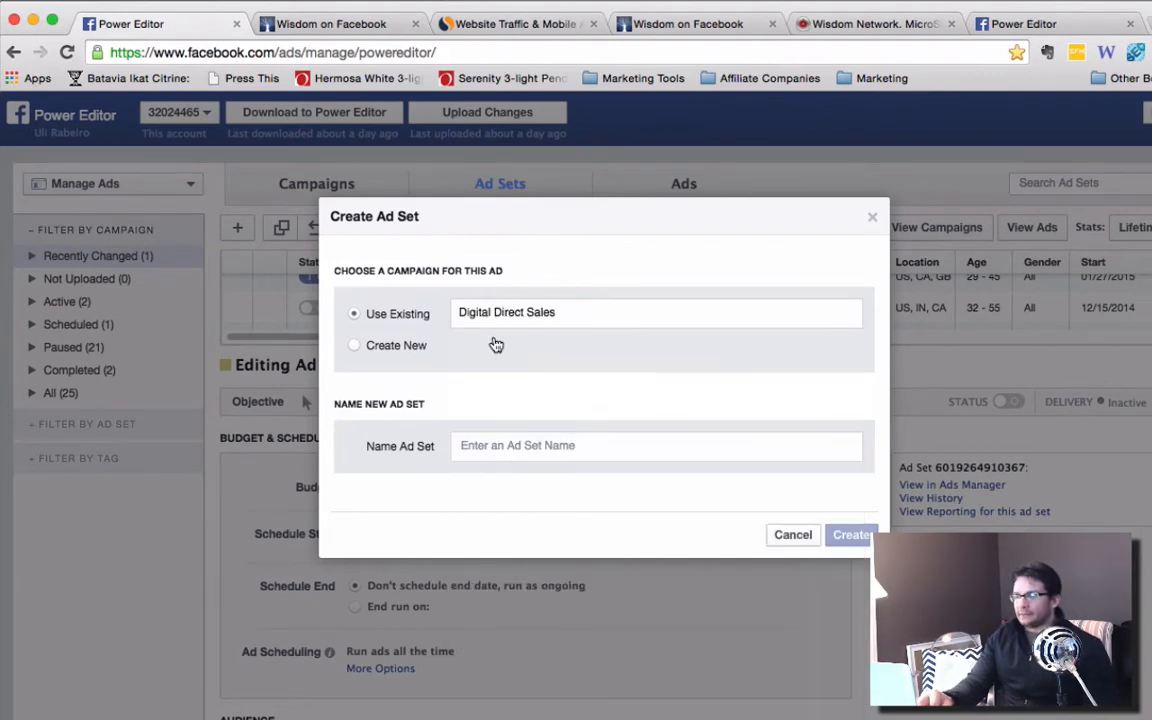
left_click(492, 445)
type("test")
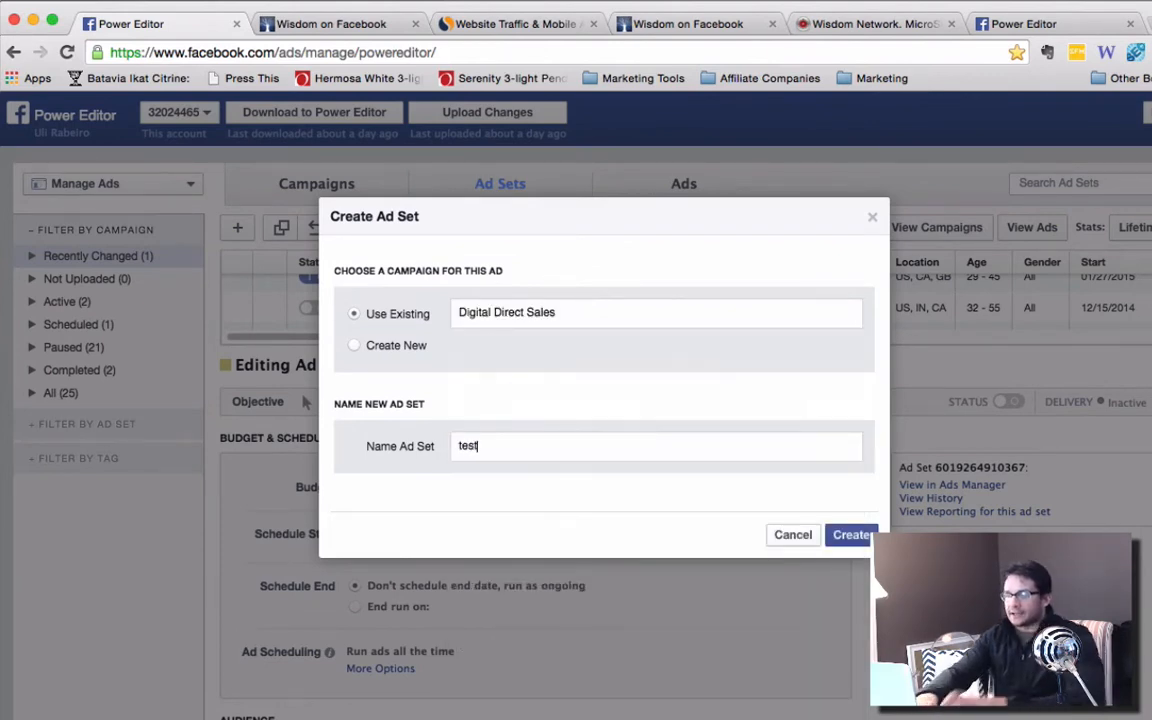
left_click(852, 535)
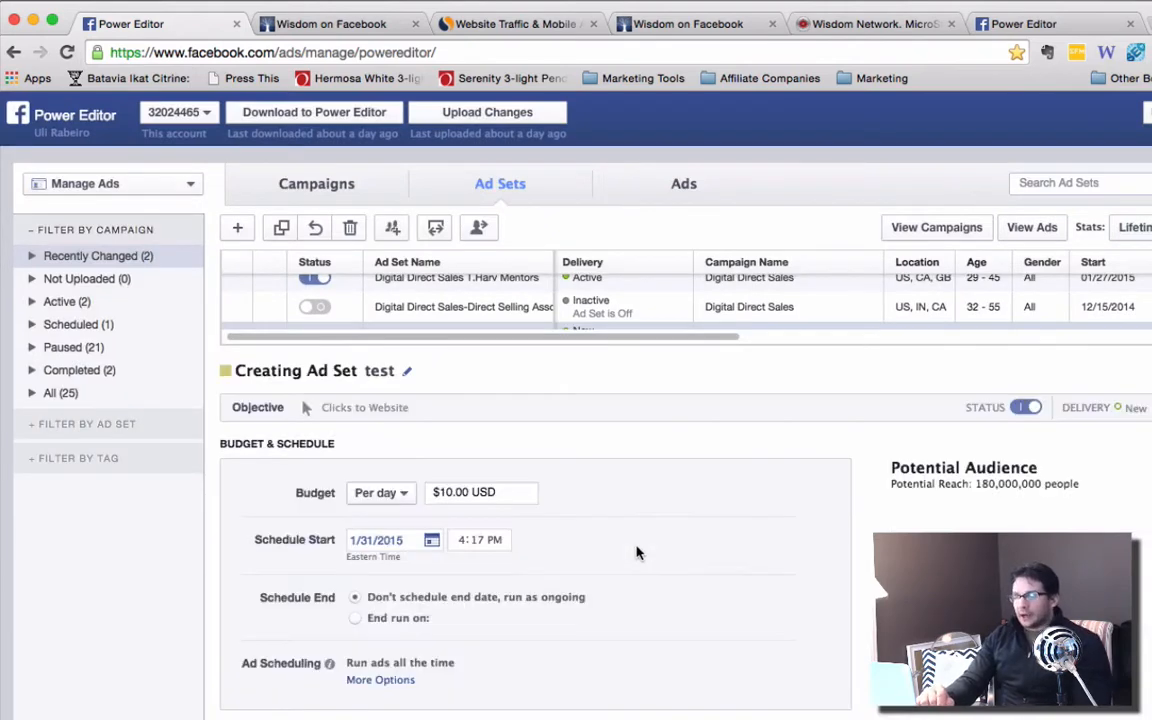
scroll(637, 553, "down", 1)
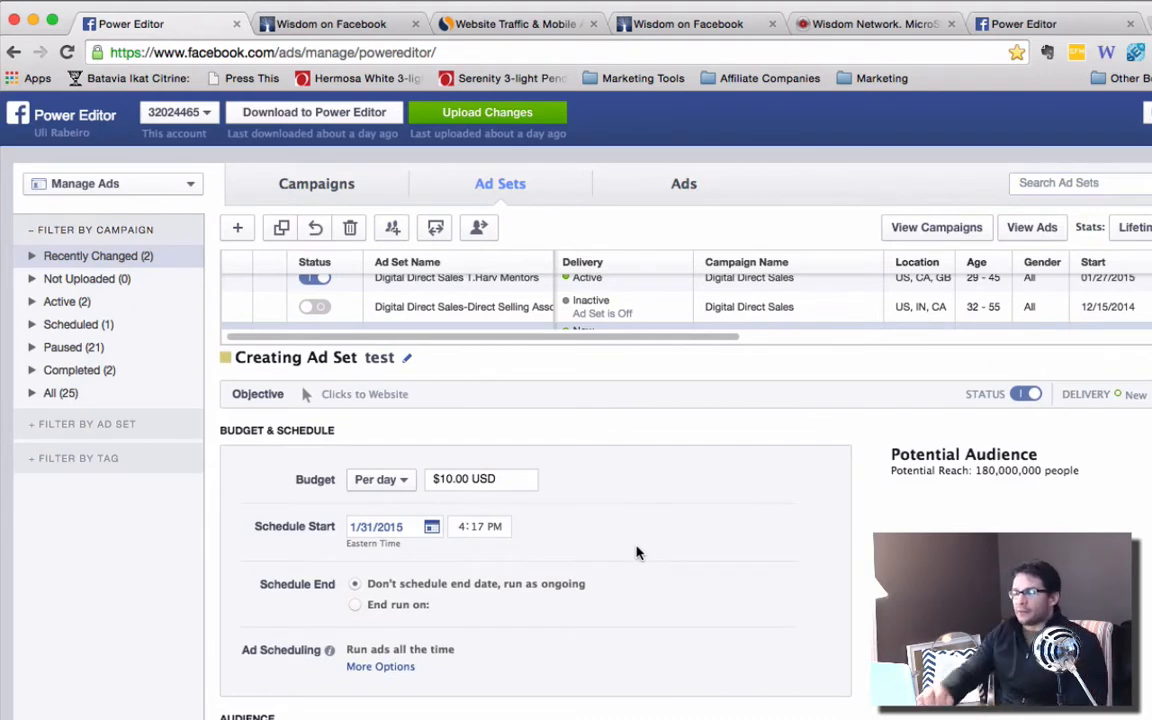
Look over the Wisdom demographics report, the Wisdom app page and the second Power Editor tab, and return to the test ad set.
left_click(861, 28)
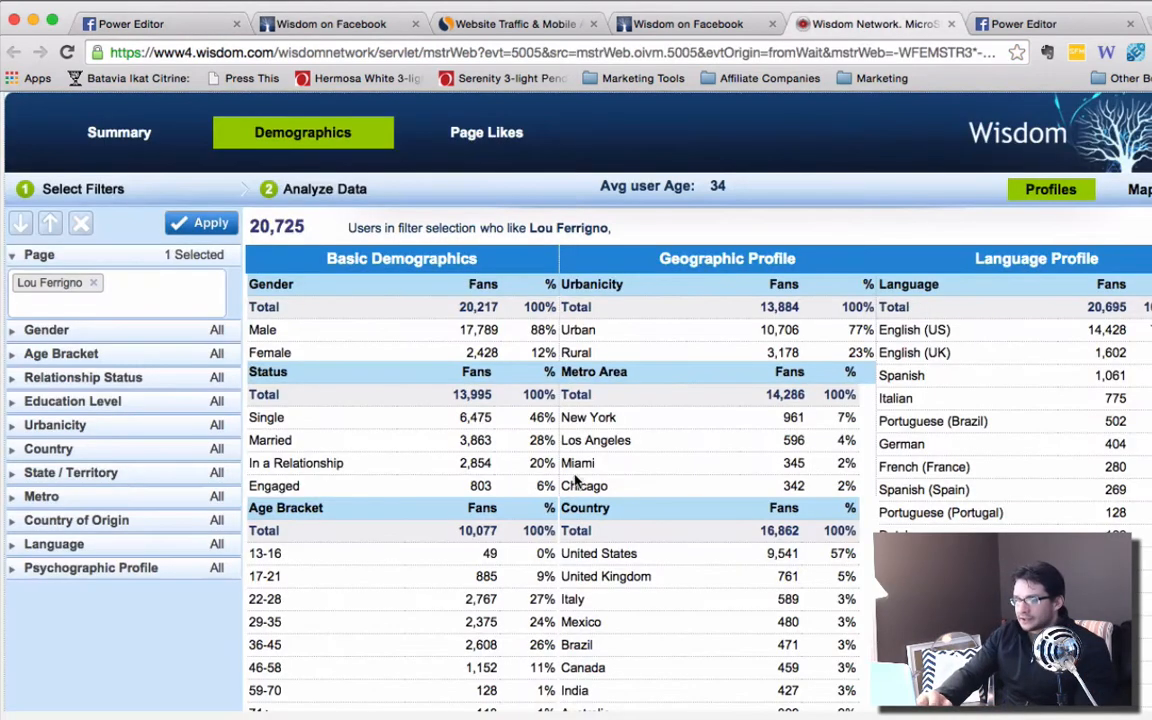
left_click(725, 30)
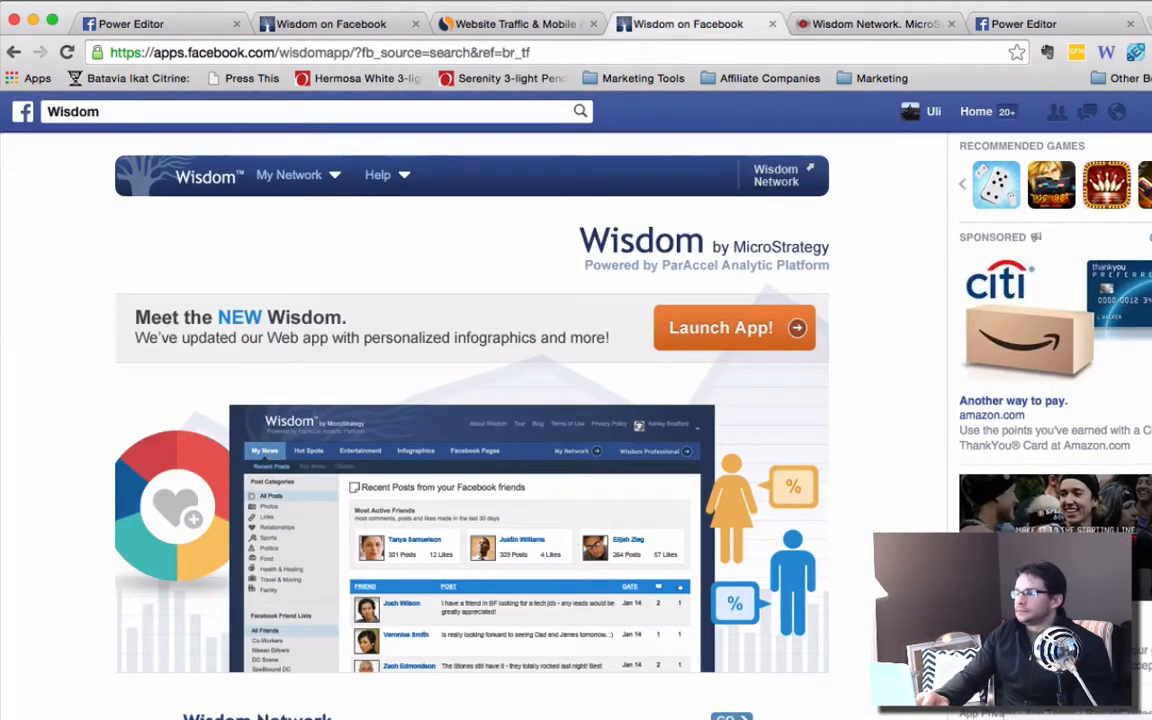
left_click(1020, 24)
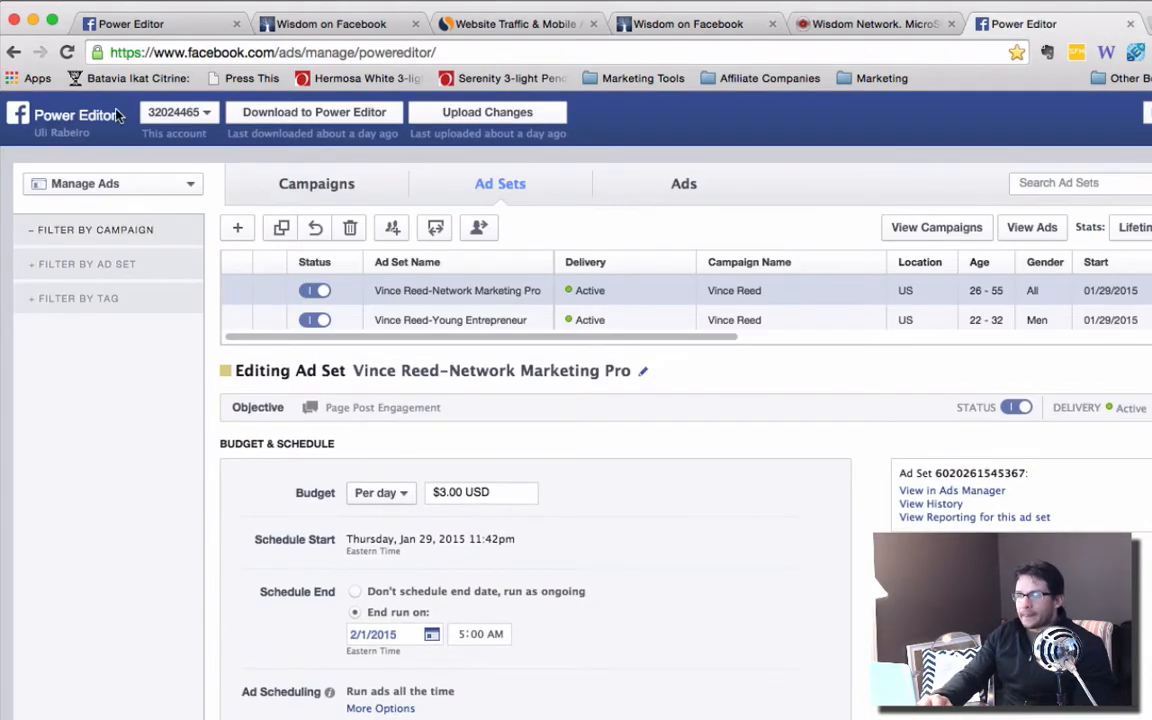
left_click(128, 24)
Switch the test ad set's budget to Lifetime Budget and clear its amount.
scroll(441, 452, "down", 5)
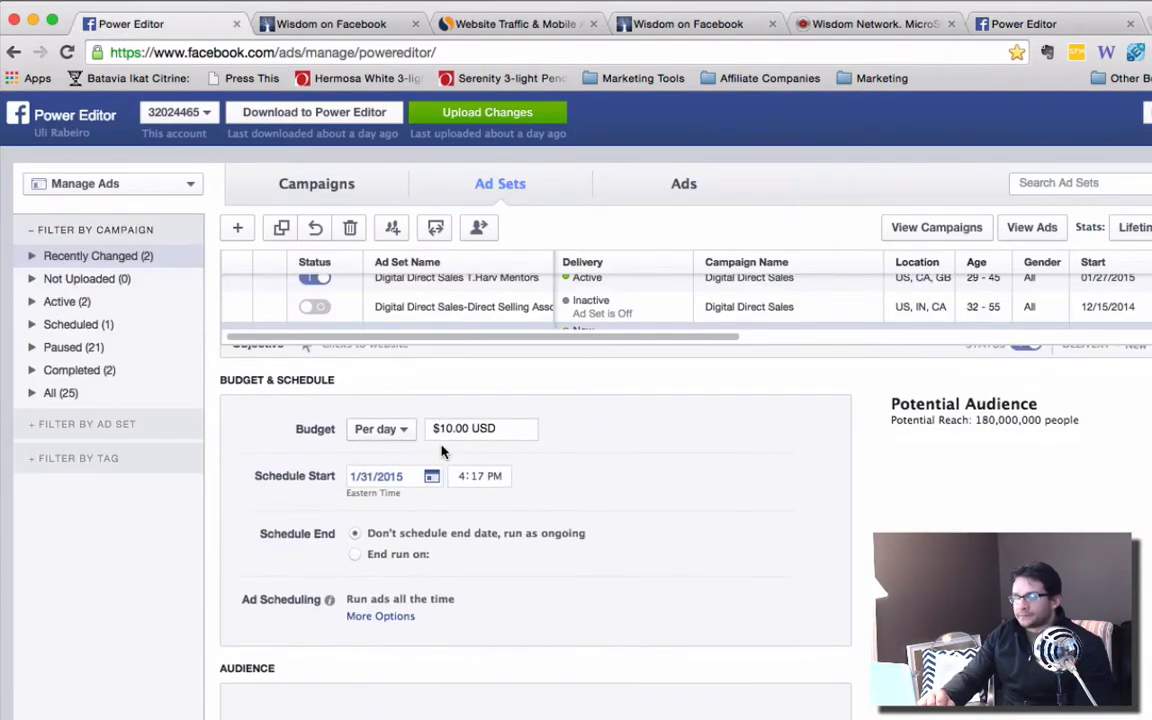
scroll(443, 453, "up", 5)
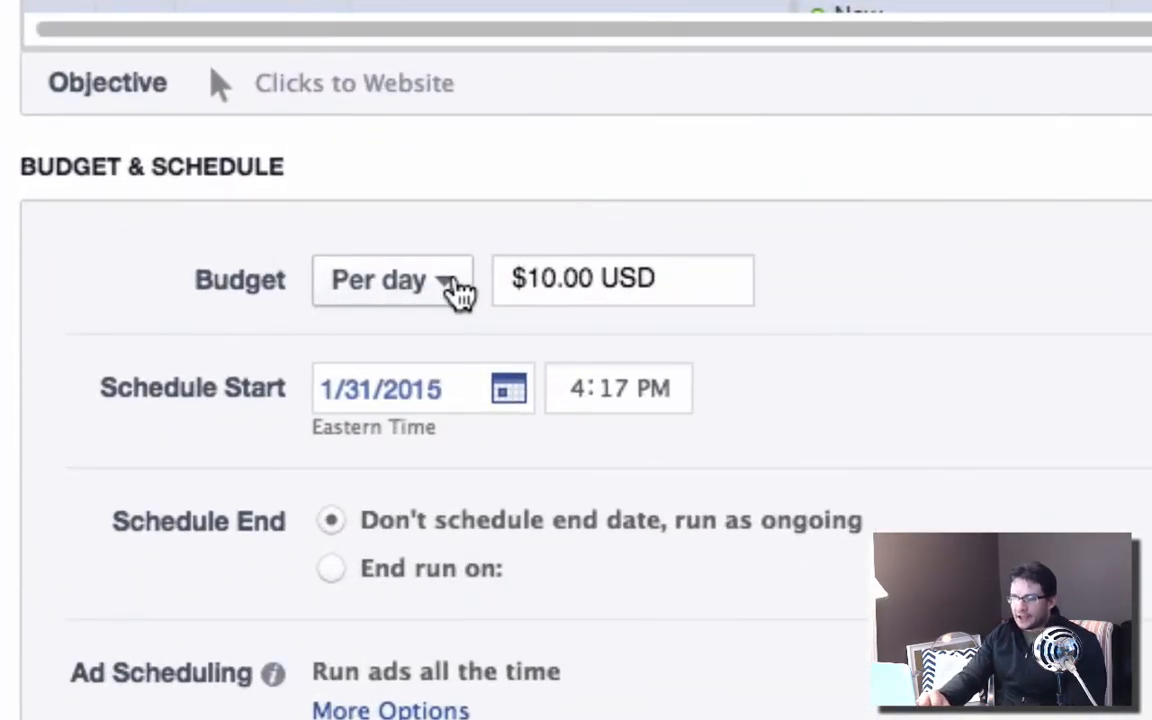
left_click(458, 288)
left_click(470, 396)
scroll(836, 321, "up", 1)
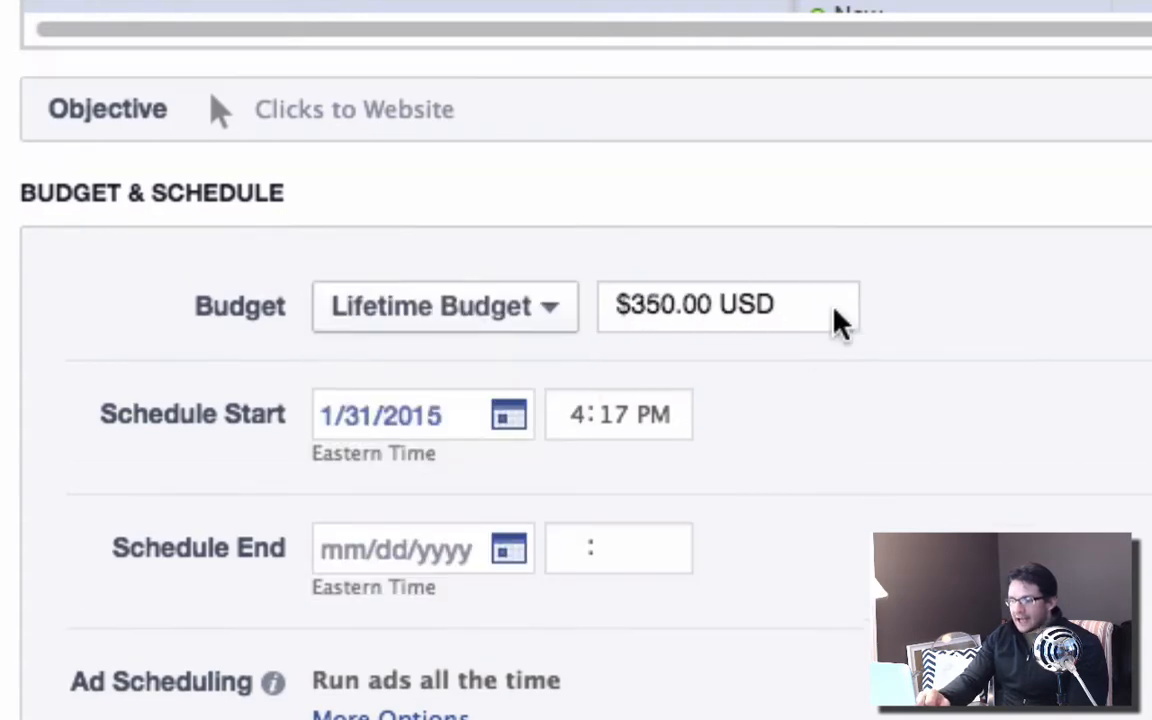
left_click_drag(802, 337, 585, 365)
key("BackSpace")
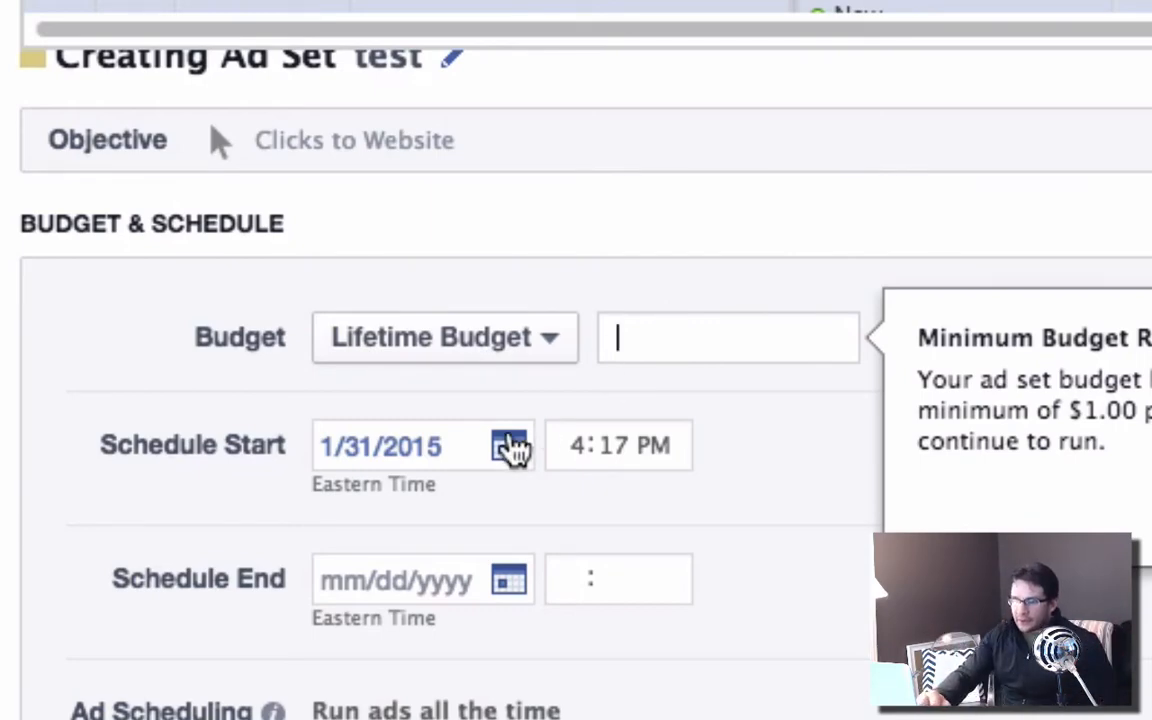
Review the test ad set's scheduling, audience and placement sections, and open its audience for editing.
scroll(206, 455, "down", 2)
scroll(206, 458, "down", 3)
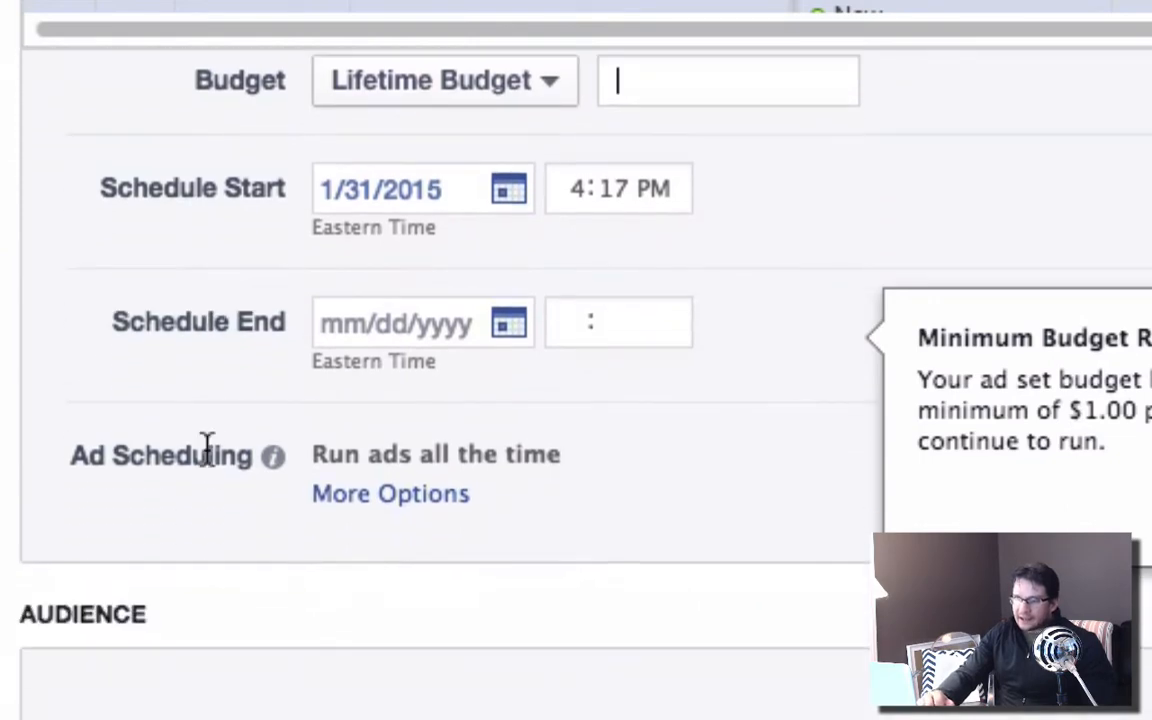
scroll(655, 600, "down", 8)
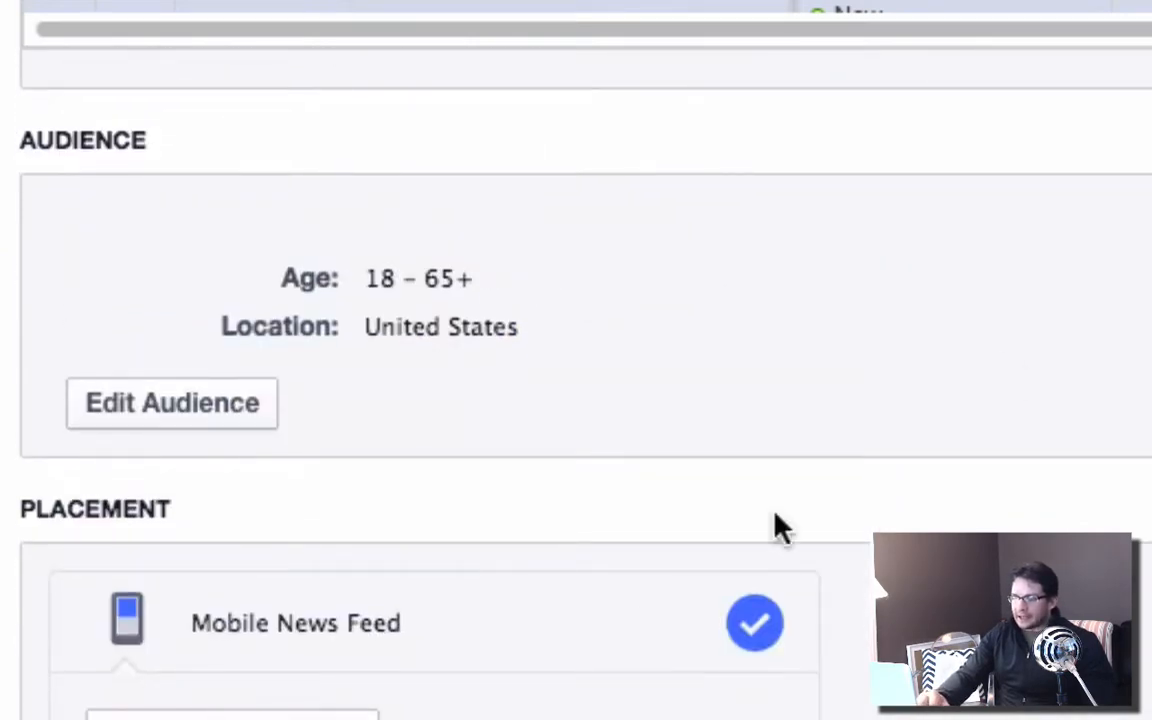
scroll(455, 593, "down", 5)
scroll(440, 592, "up", 9)
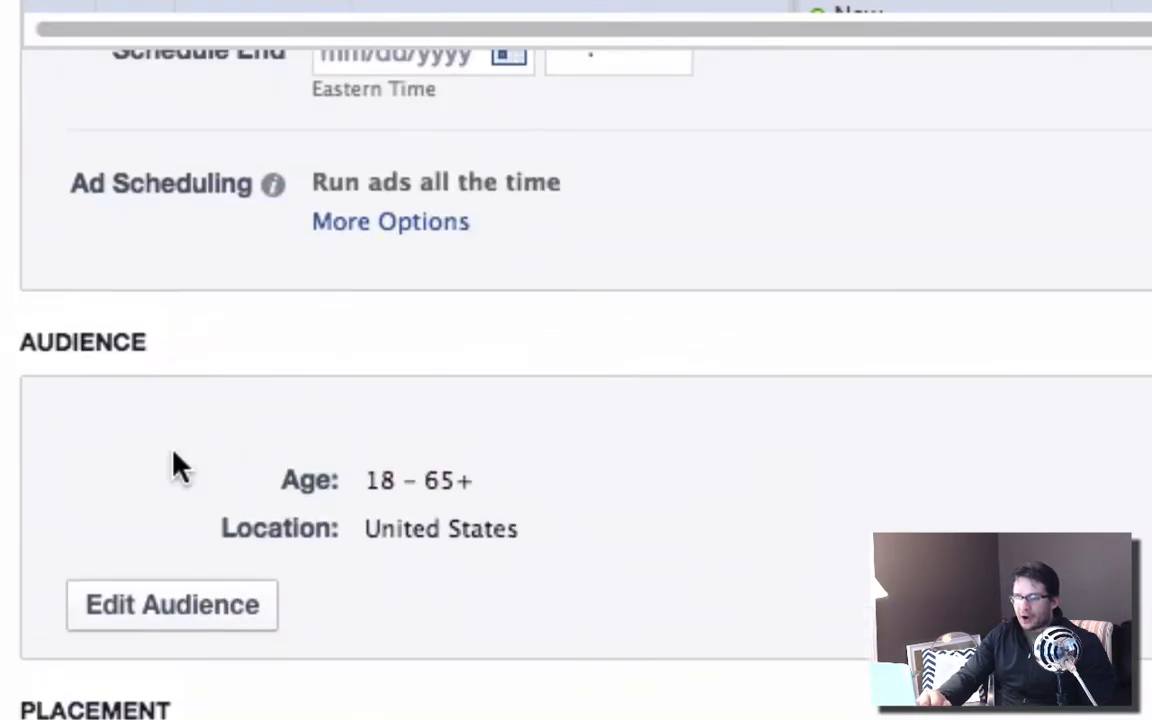
scroll(150, 345, "up", 4)
scroll(147, 355, "down", 5)
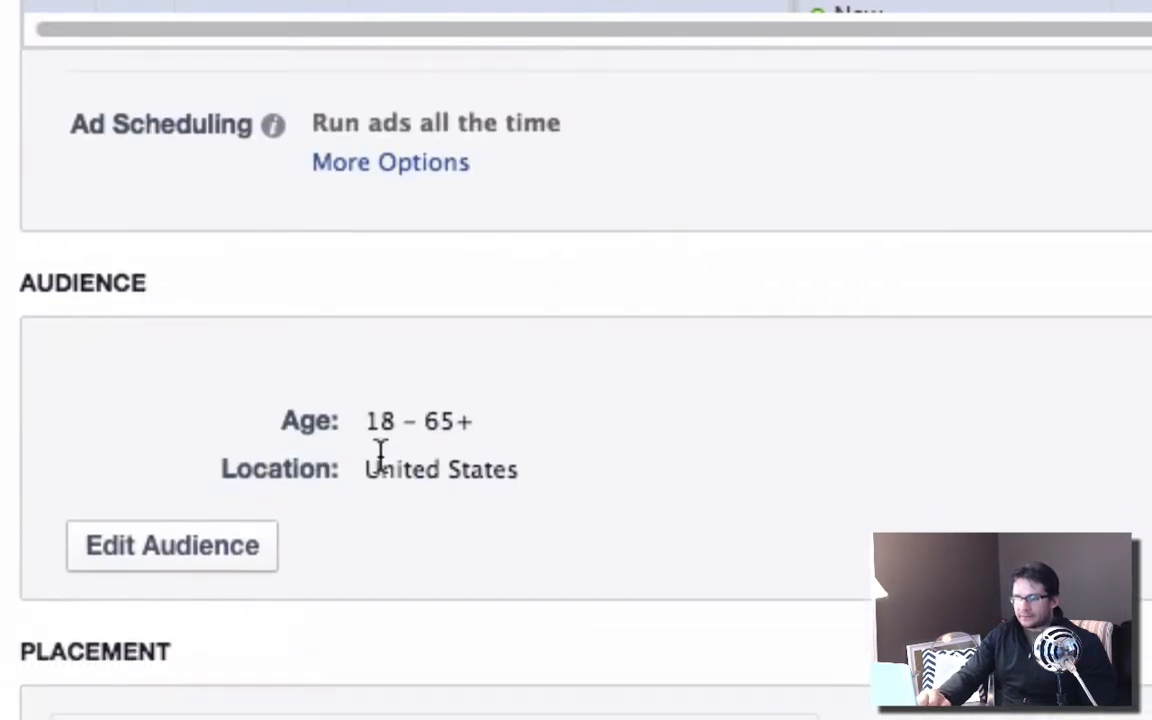
left_click(154, 563)
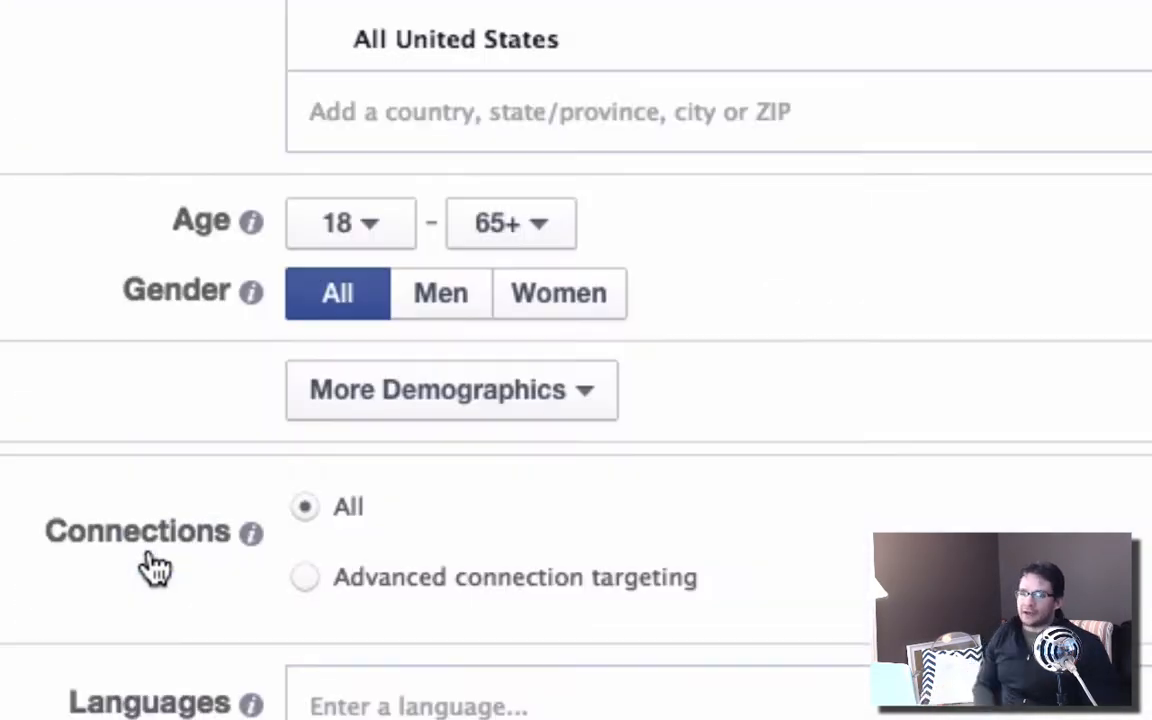
Compare the audience's location, age and gender targeting options with Lou Ferrigno's fan demographics in the Wisdom report.
scroll(154, 567, "down", 2)
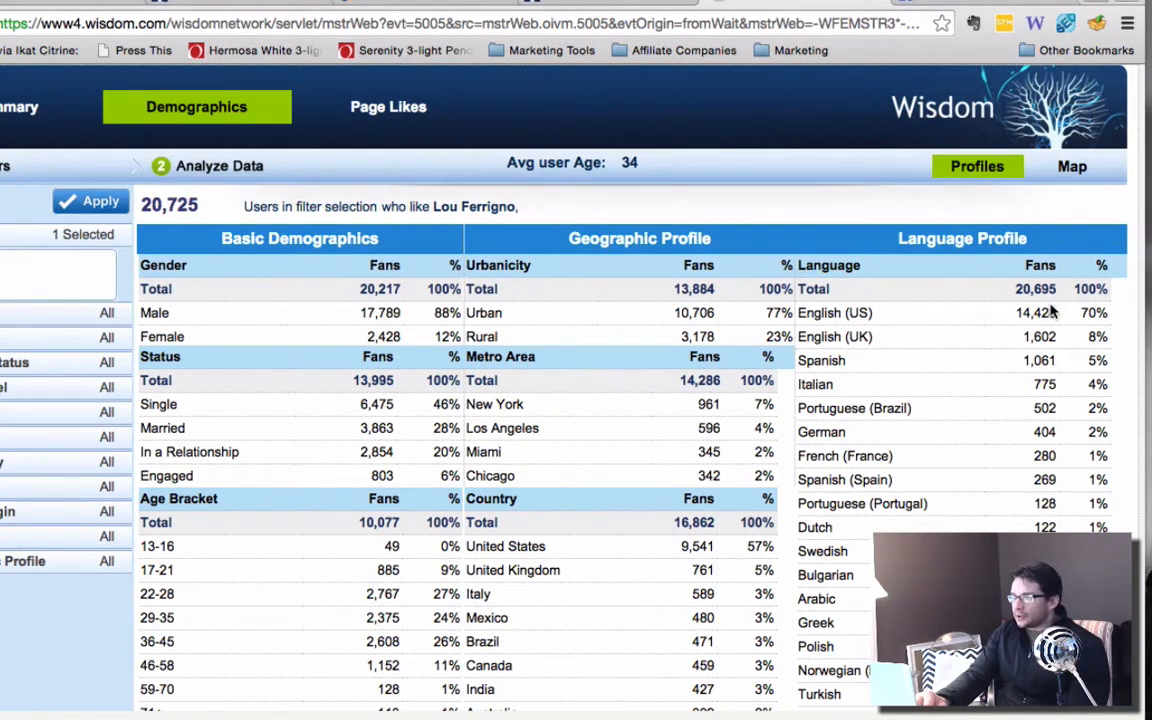
left_click(42, 3)
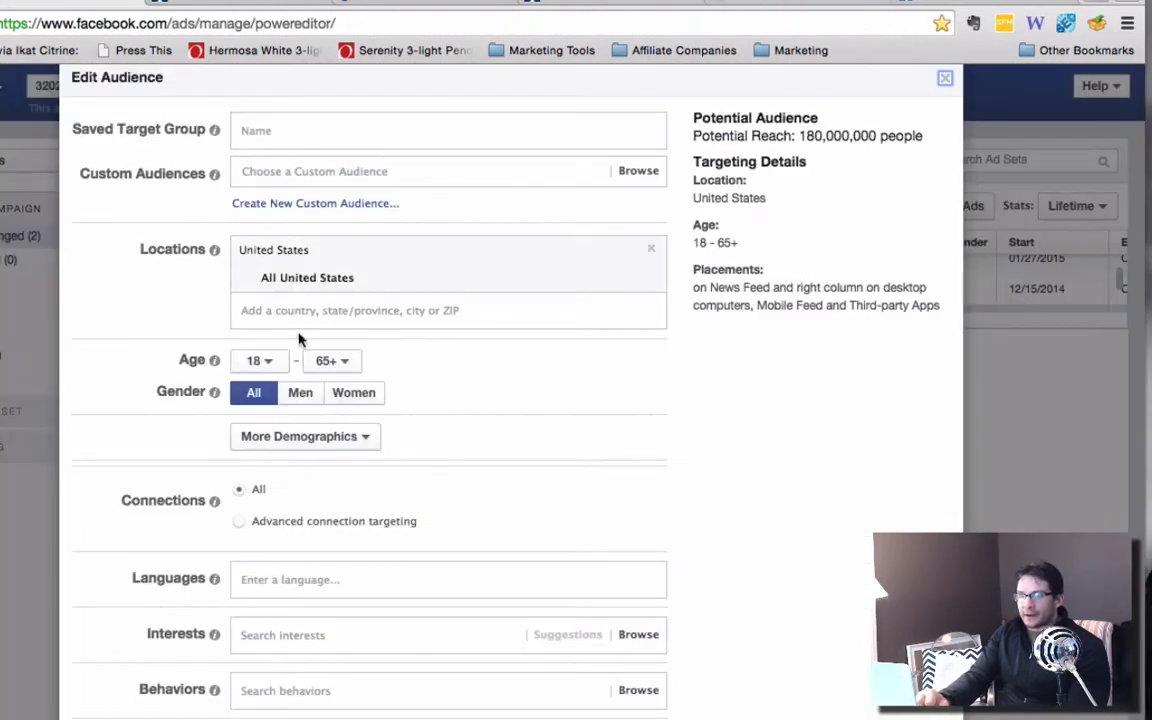
left_click(312, 279)
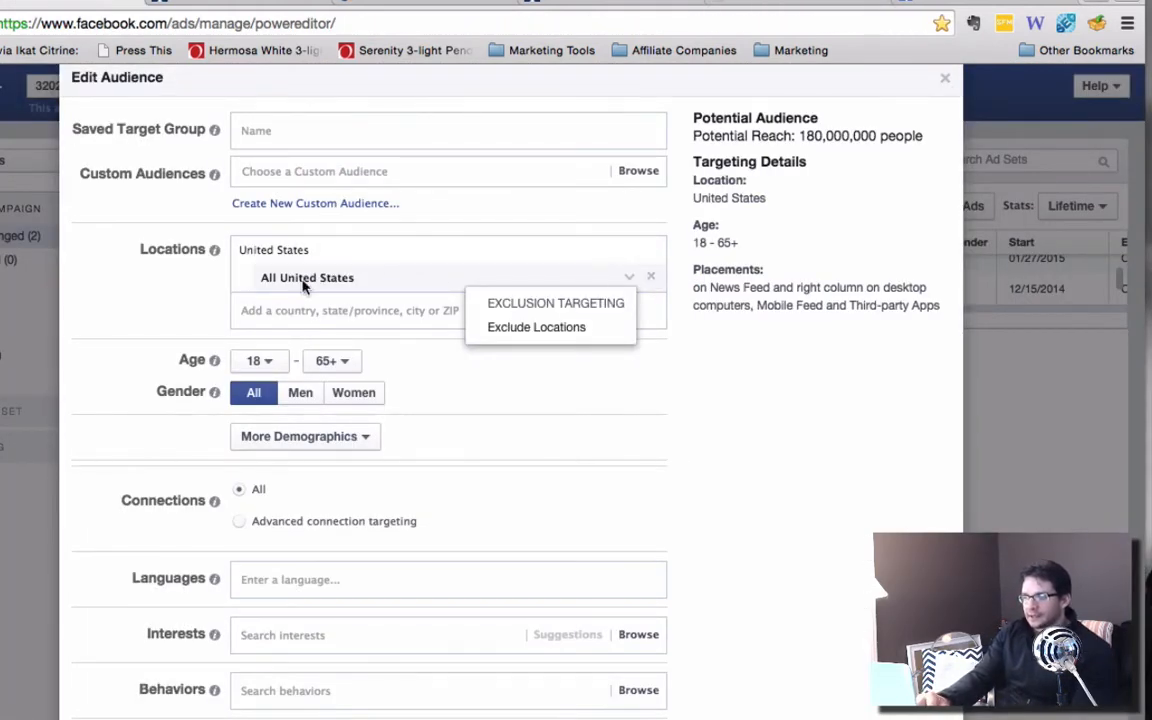
left_click(264, 309)
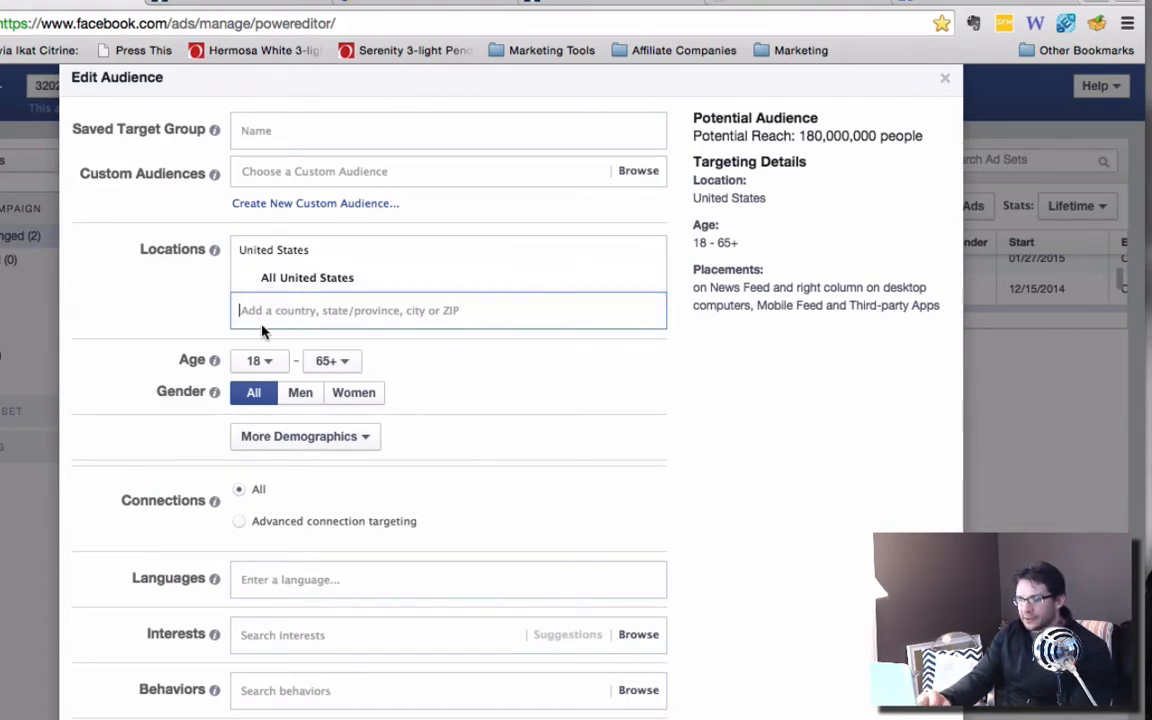
left_click(765, 3)
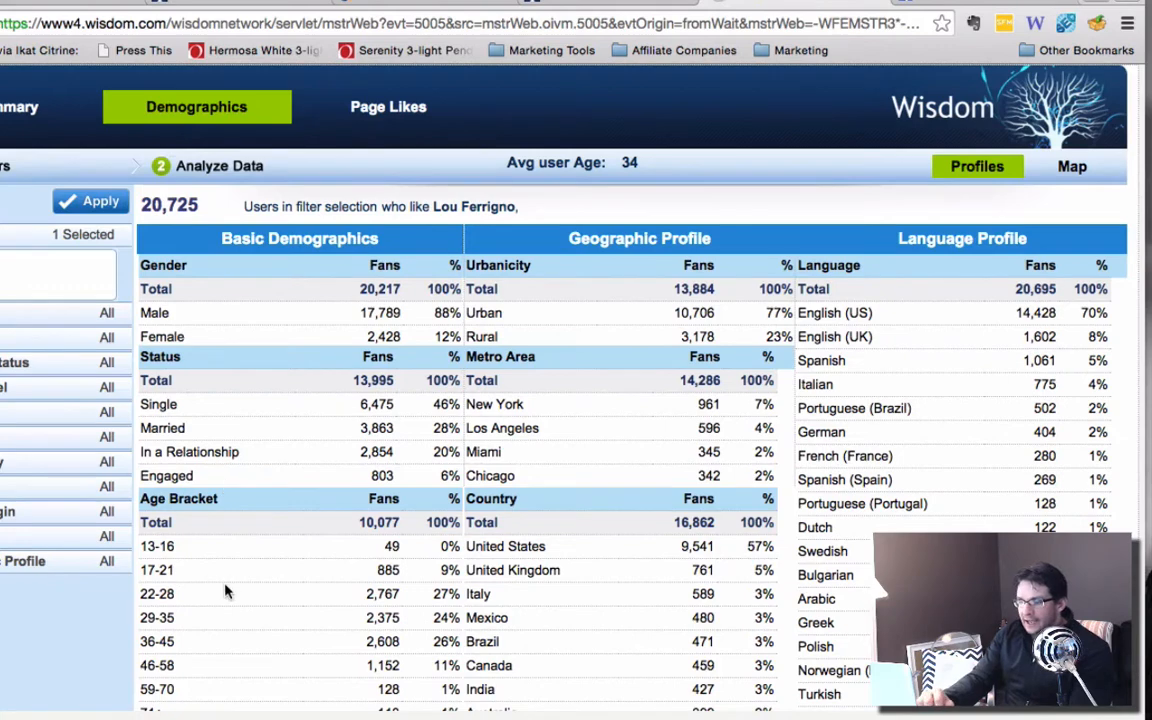
Set the audience's age range to 22 to 45, matching the largest age brackets in the Wisdom report.
scroll(225, 592, "down", 3)
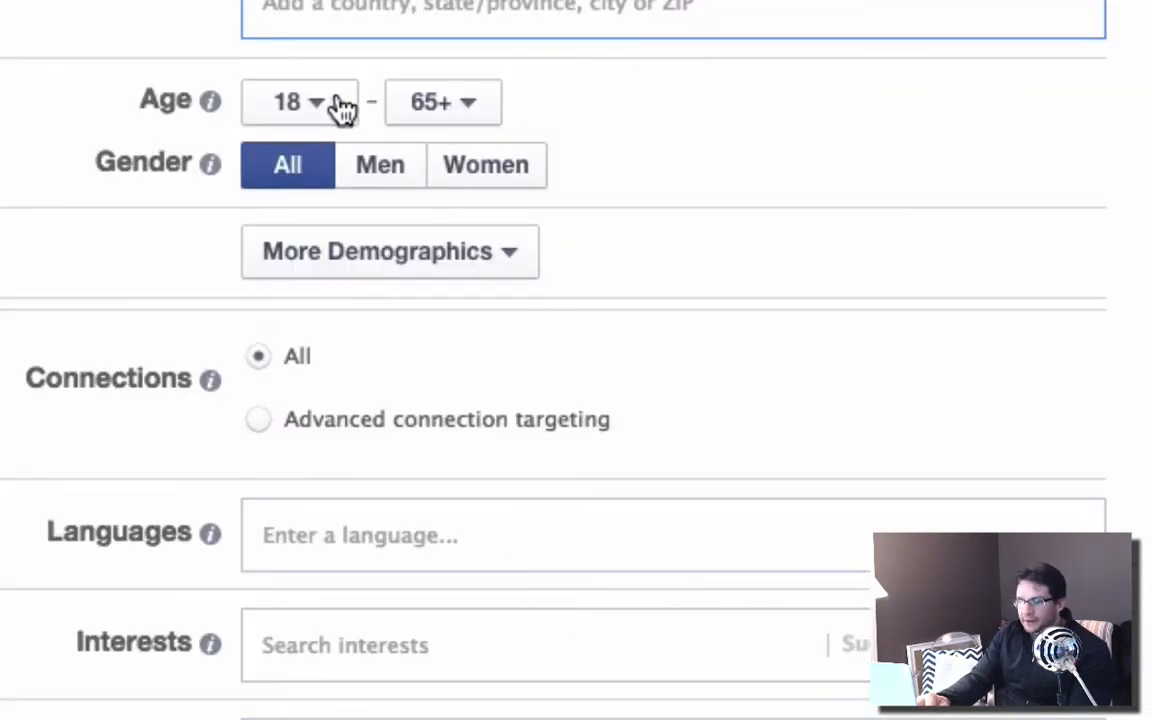
left_click(334, 108)
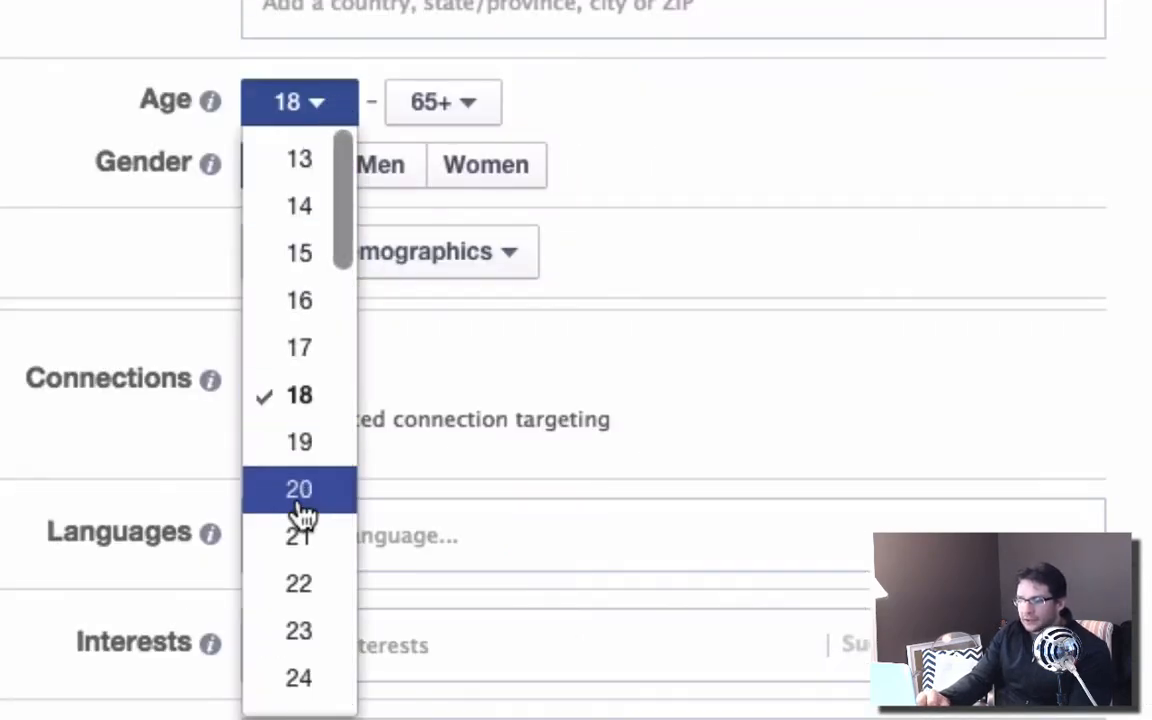
left_click(297, 587)
left_click(472, 118)
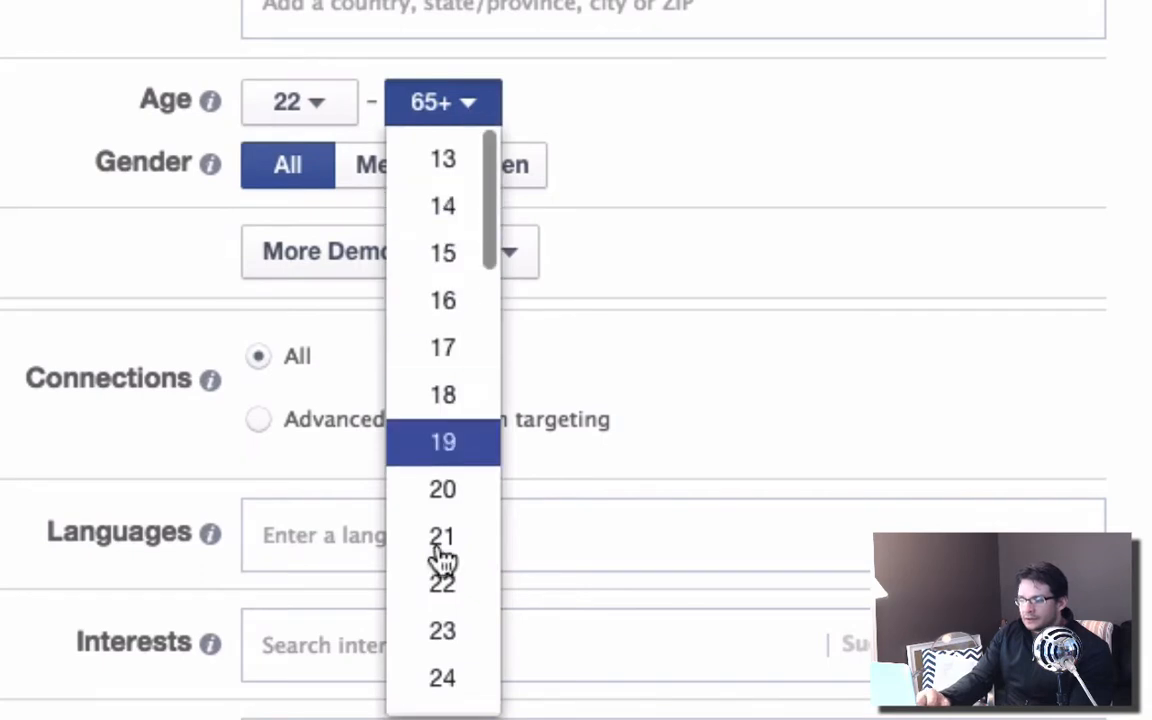
scroll(442, 560, "down", 10)
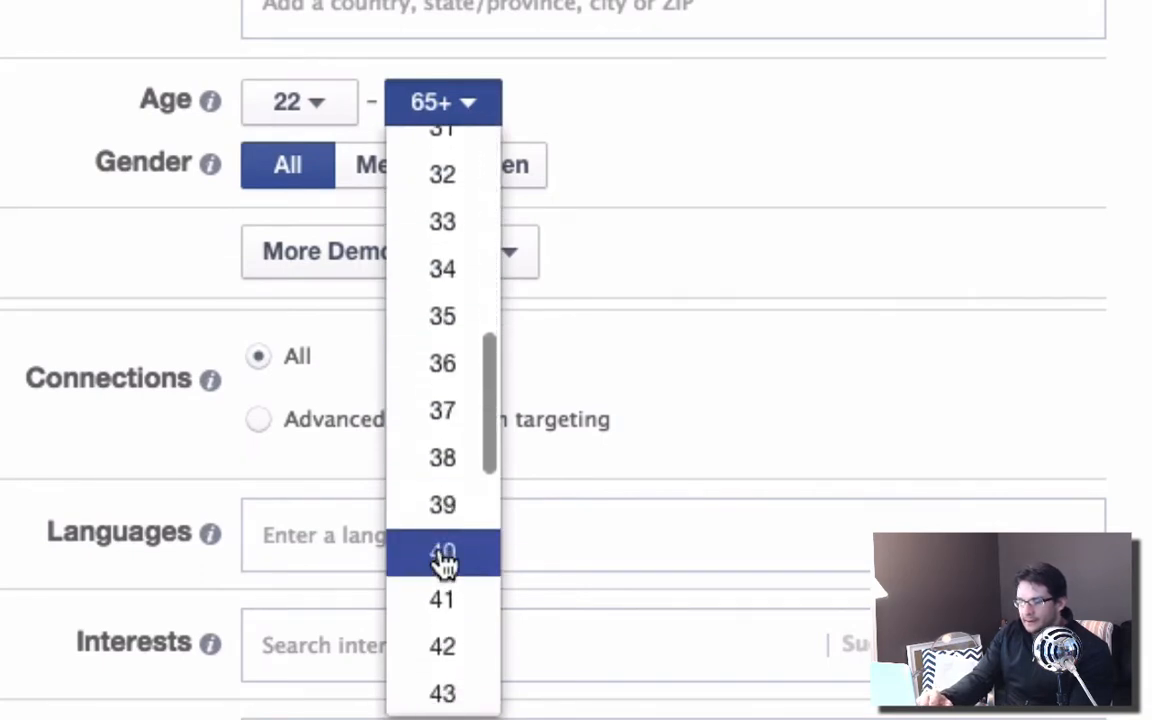
scroll(442, 560, "down", 3)
left_click(442, 555)
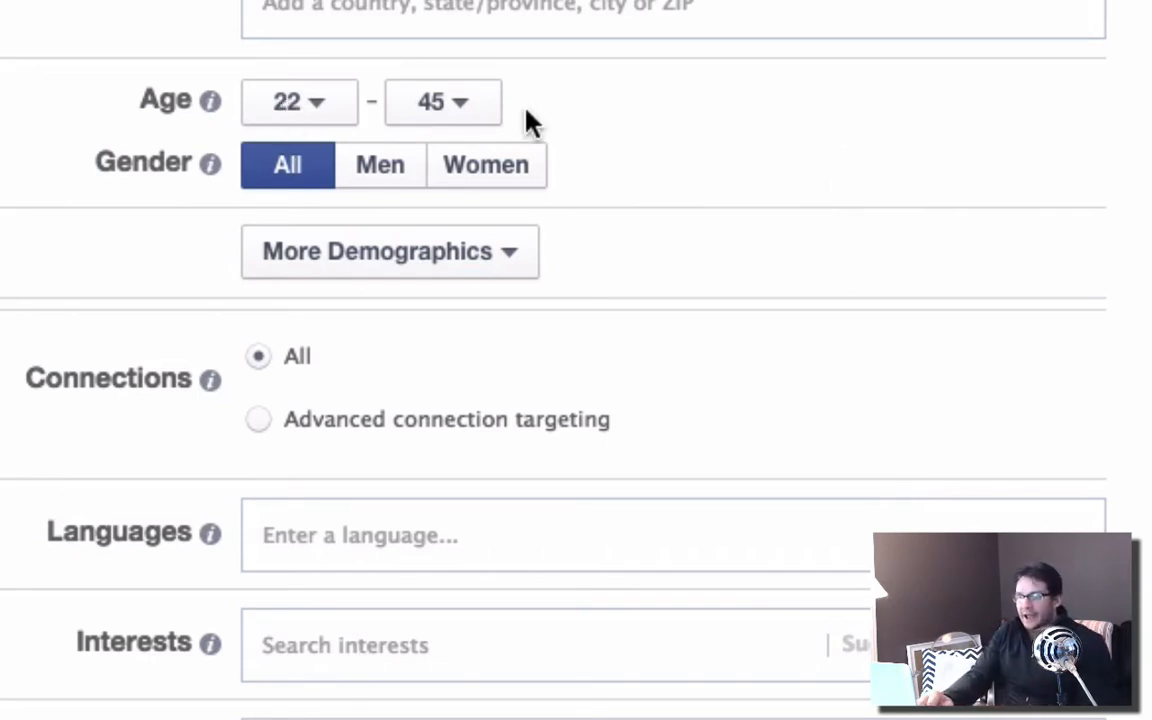
Check the additional demographic options against the Wisdom report and restrict the audience's gender to Men.
left_click(503, 262)
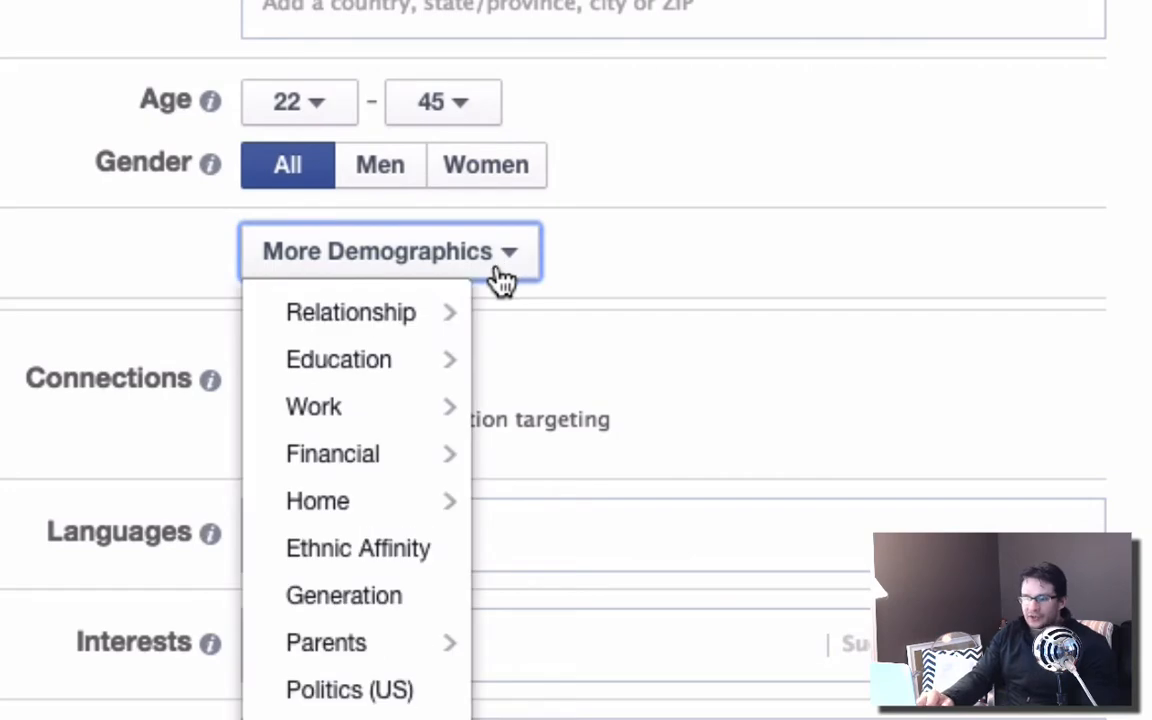
mouse_move(372, 318)
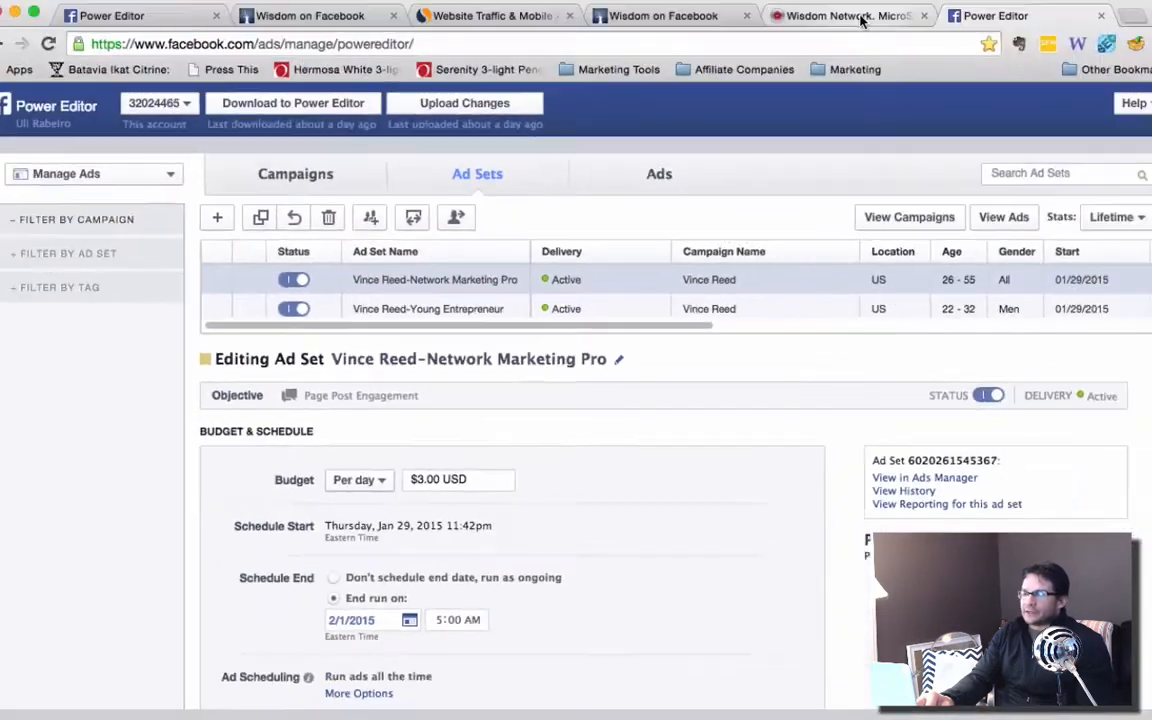
left_click(861, 14)
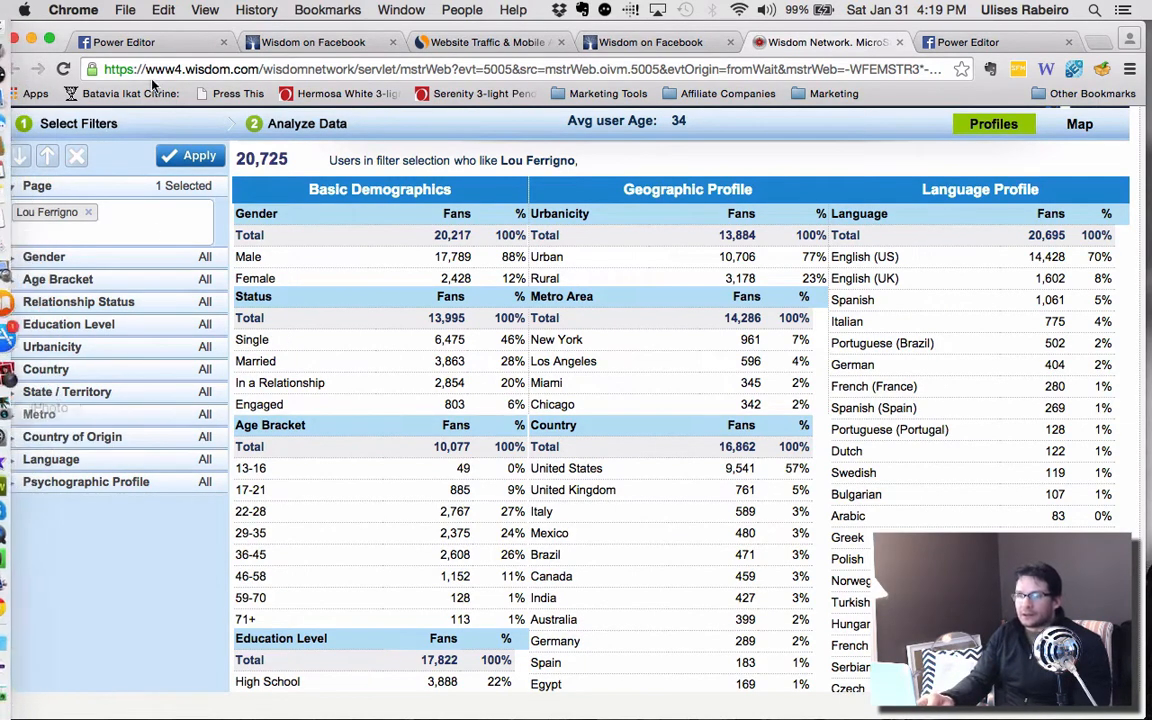
left_click(196, 45)
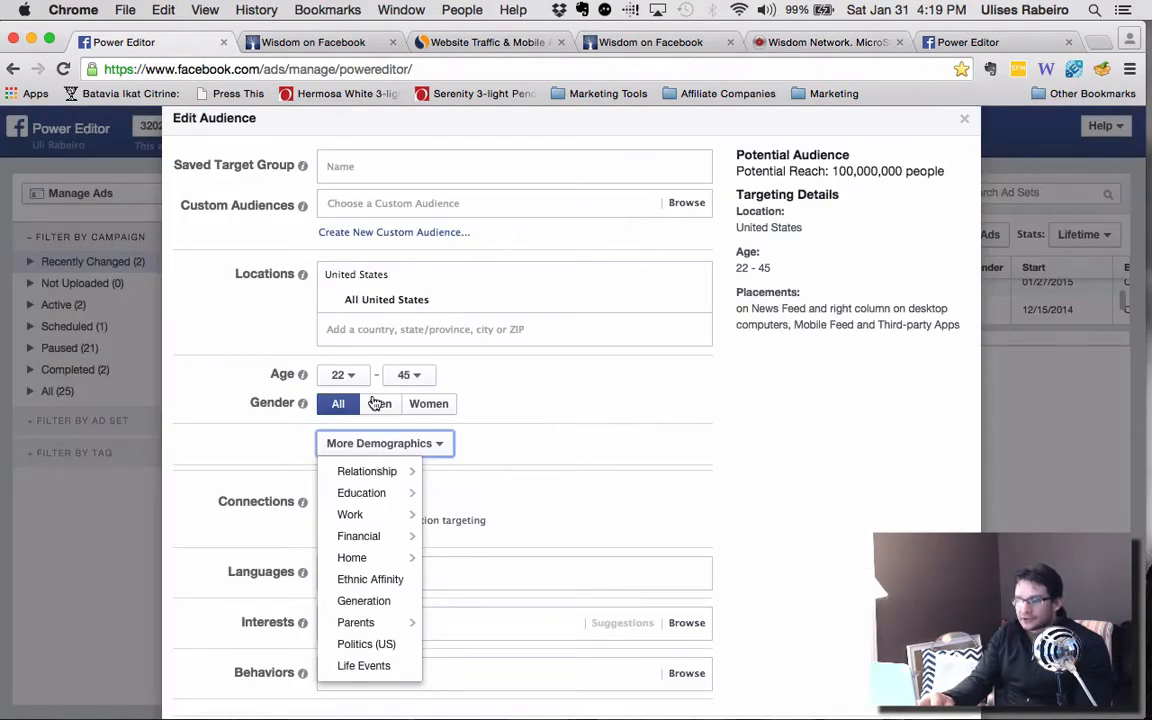
left_click(376, 405)
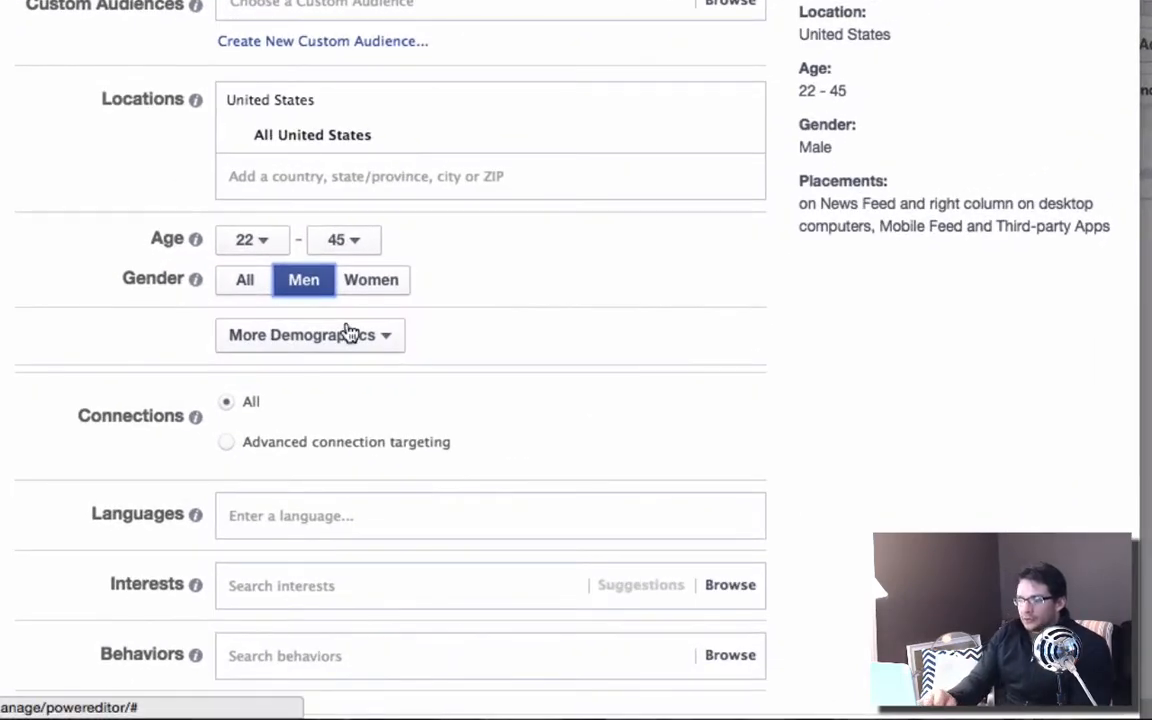
Look over the additional demographic options and the interest categories, and examine the audience's potential reach.
left_click(389, 340)
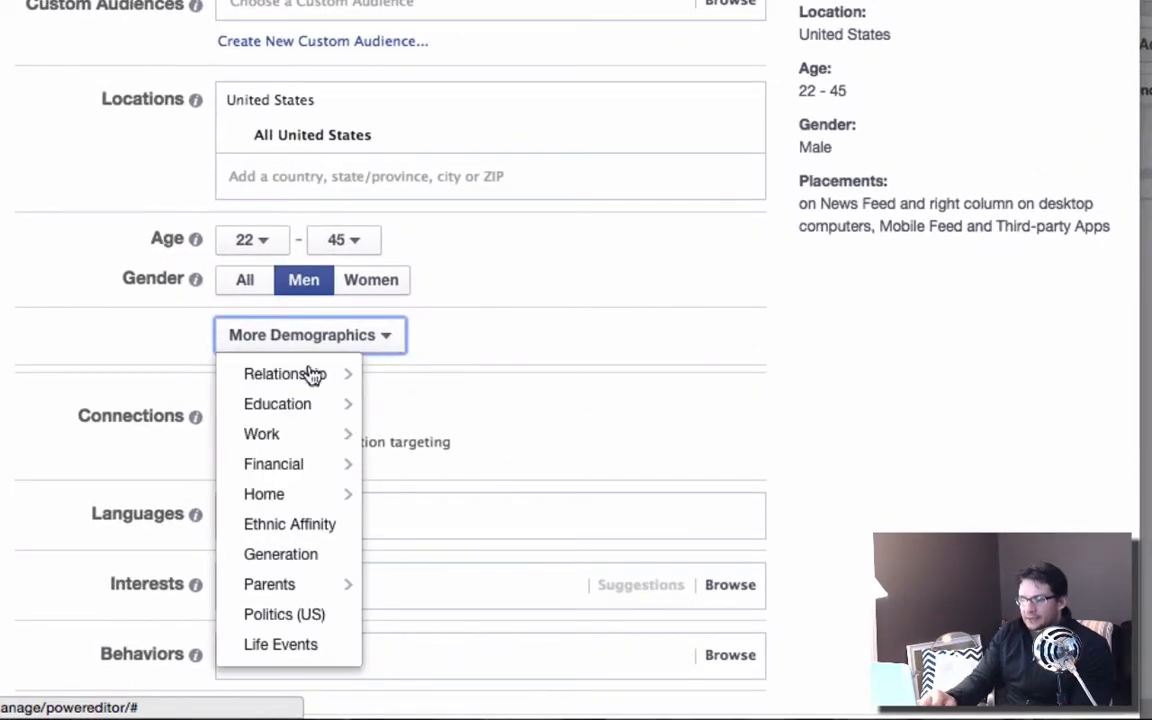
left_click(538, 346)
scroll(538, 346, "down", 2)
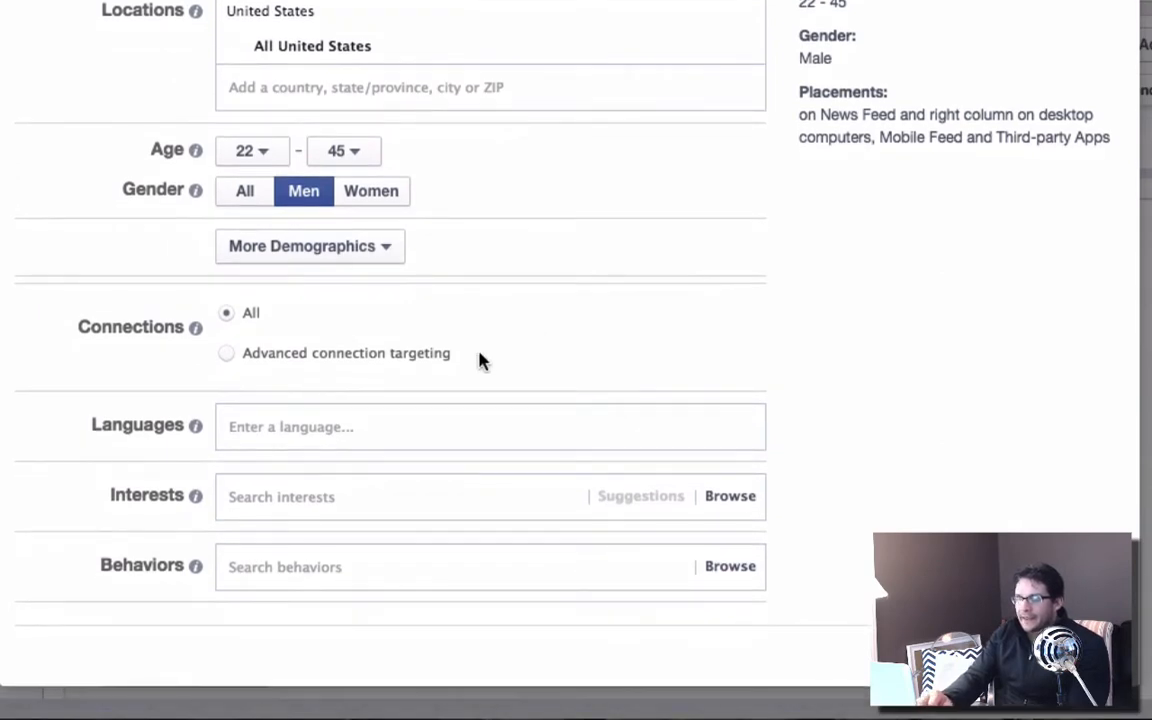
left_click(262, 494)
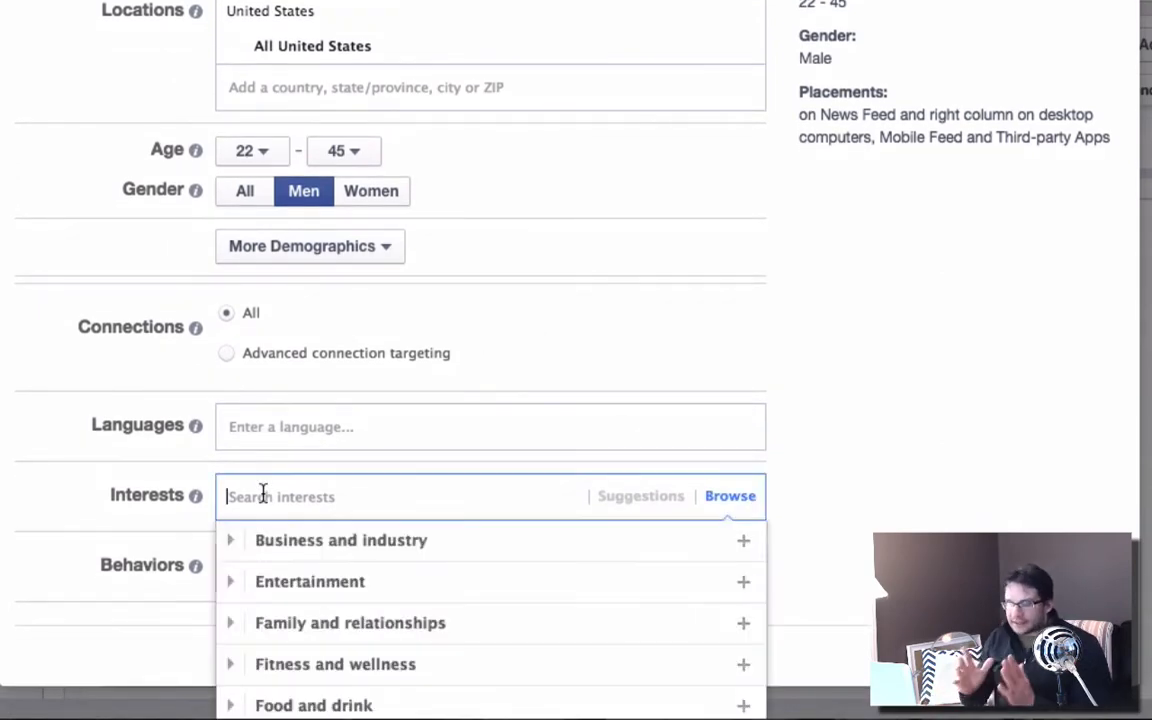
scroll(980, 473, "up", 3)
scroll(945, 465, "up", 1)
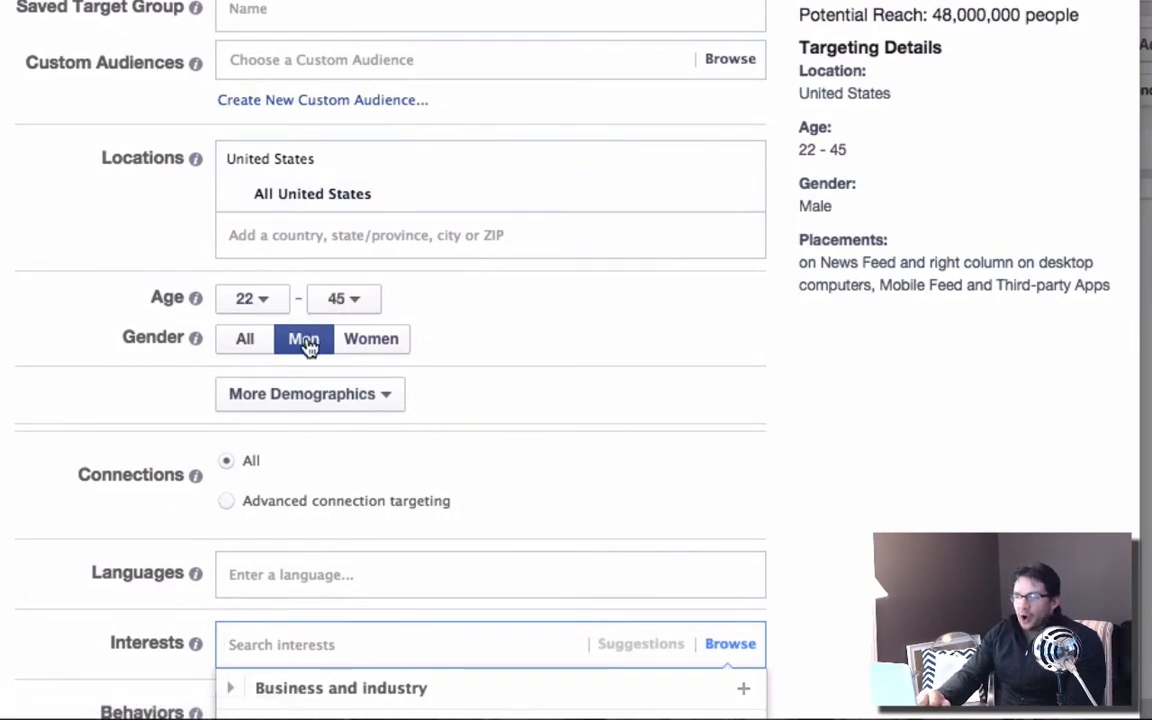
left_click_drag(931, 14, 1073, 15)
left_click(1022, 103)
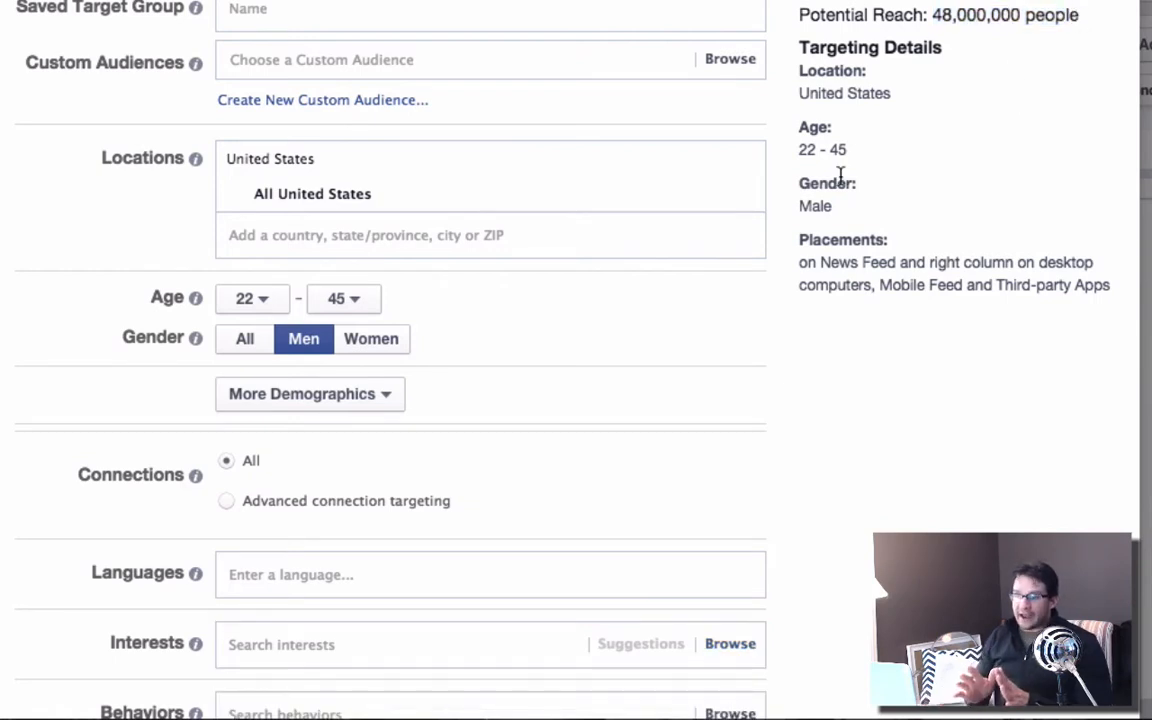
Add Lou Ferrigno to the audience's interests.
scroll(840, 178, "down", 4)
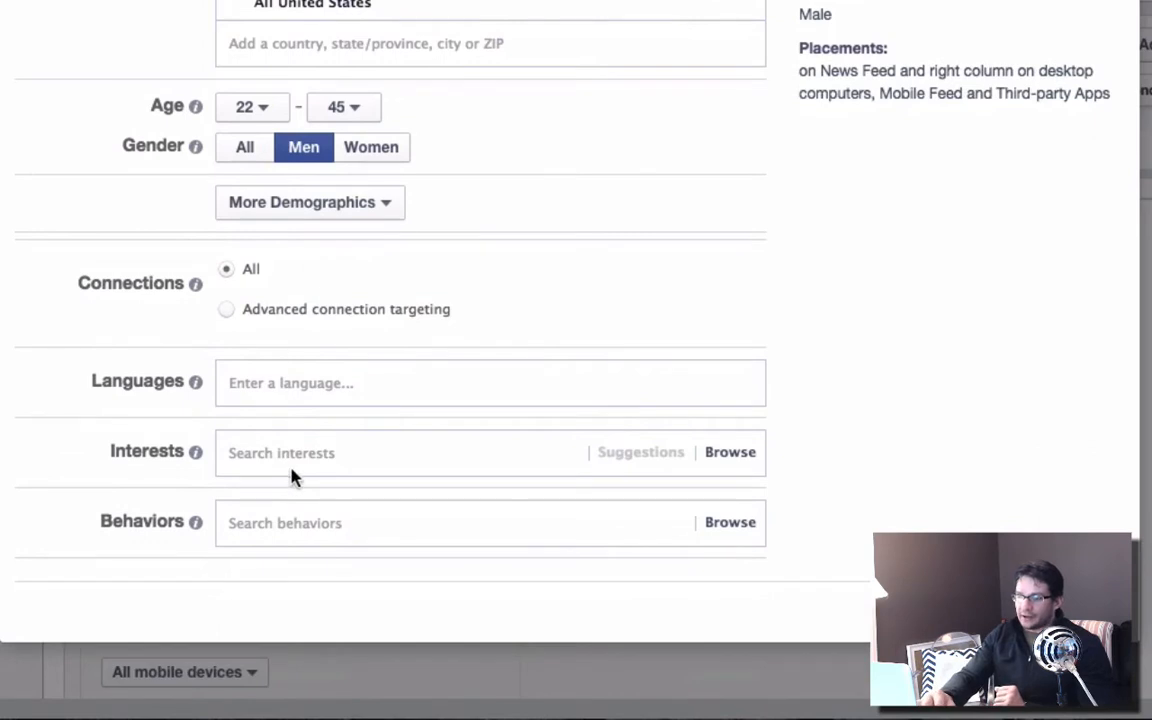
left_click(293, 477)
type("lloiu")
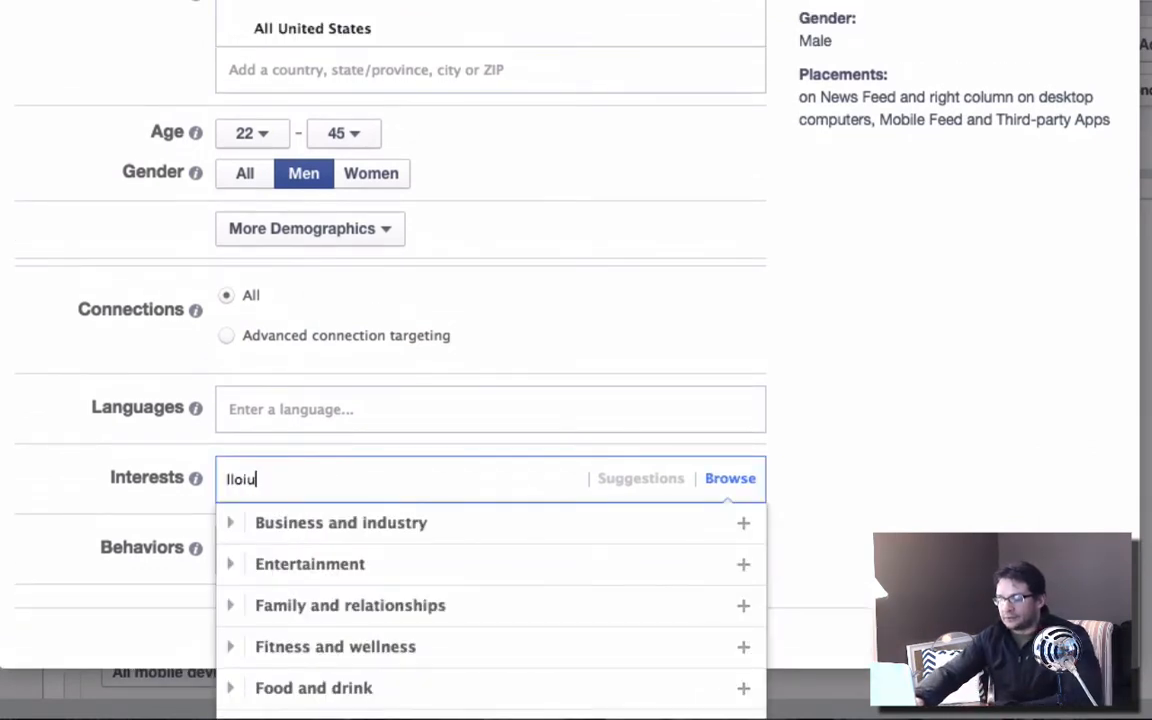
key("BackSpace")
key("BackSpace")
key("BackSpace")
key("BackSpace")
type("l")
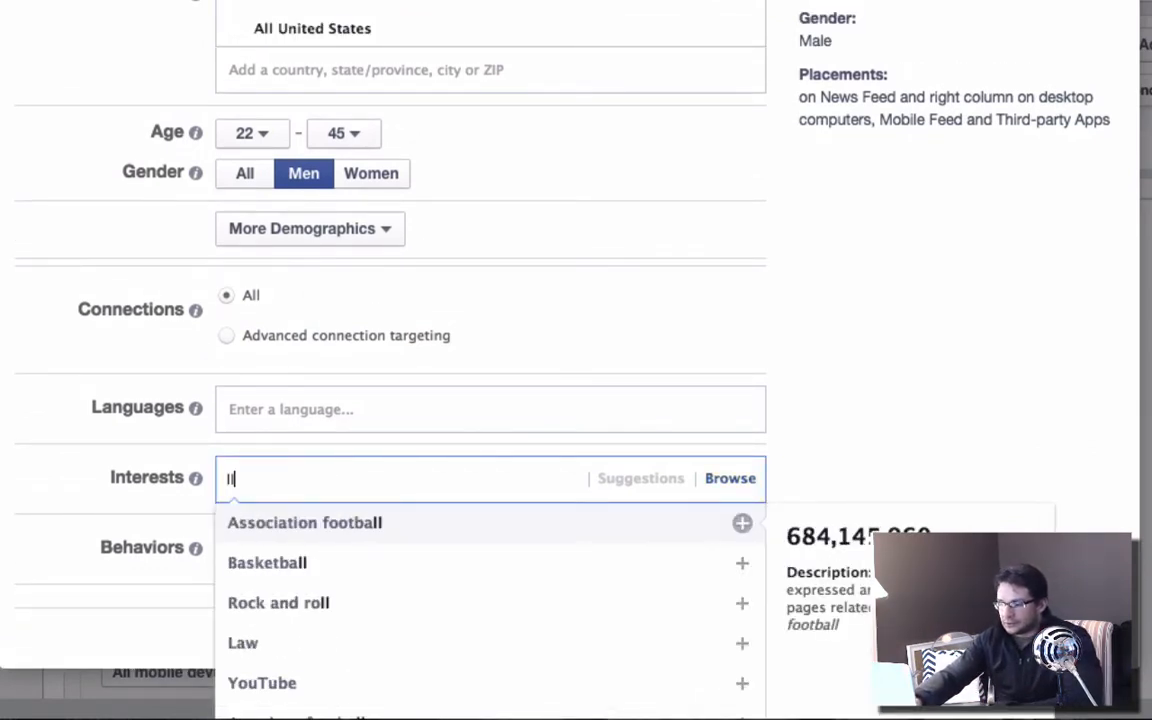
key("BackSpace")
type("ou ")
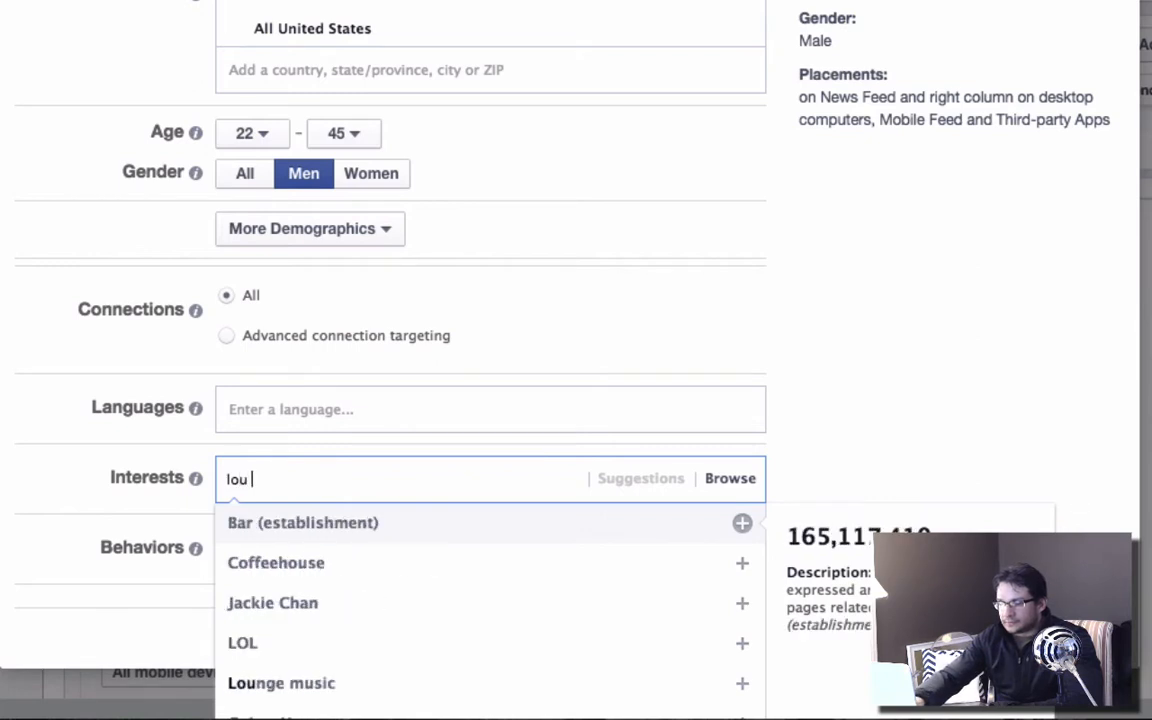
type("ferr")
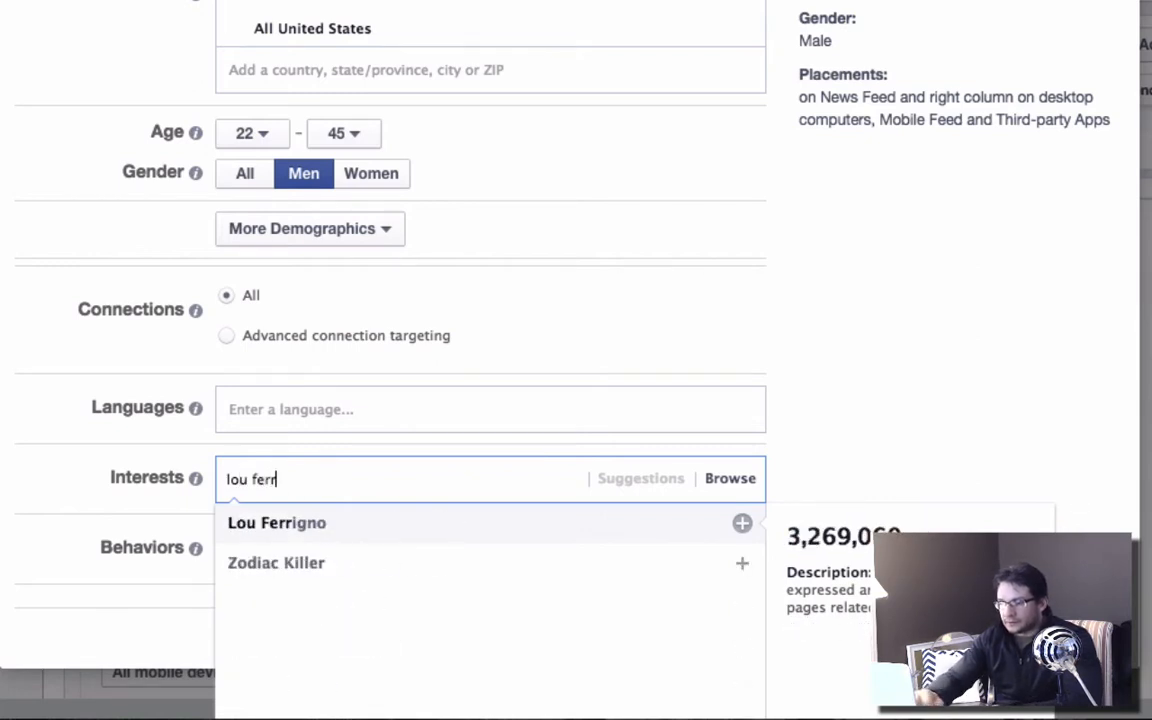
left_click(320, 524)
Compare the audience's potential reach for all genders, men and women, ending with the gender set to Men.
scroll(1060, 425, "up", 2)
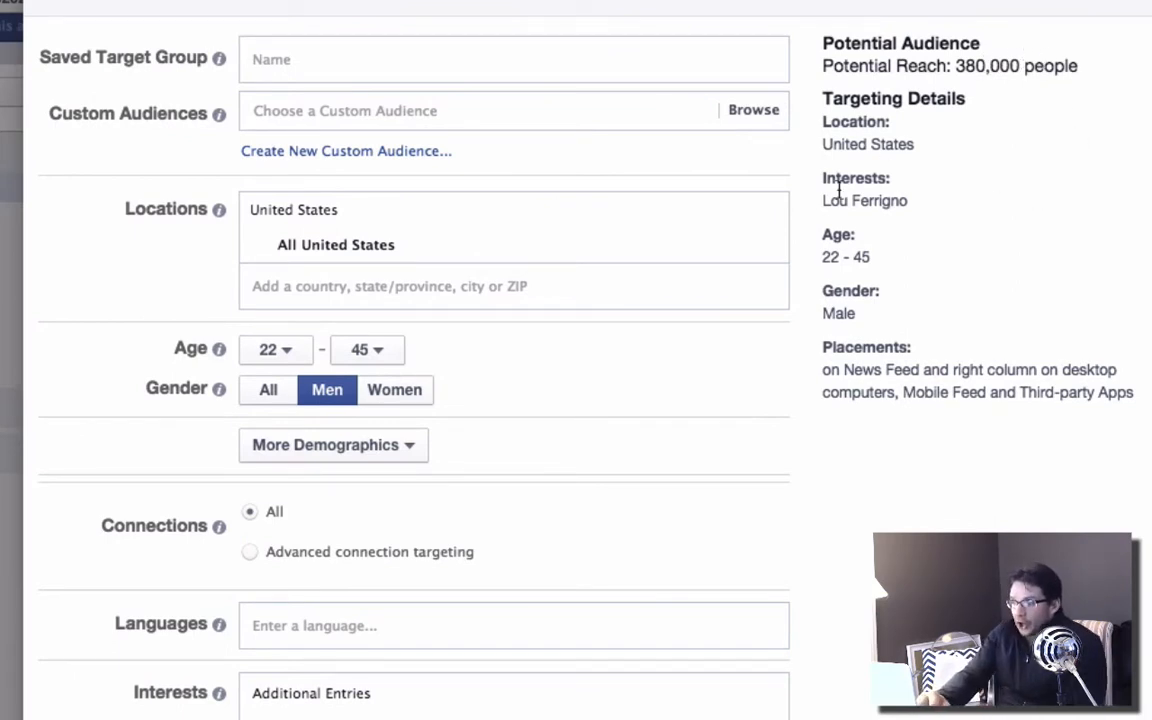
left_click(268, 392)
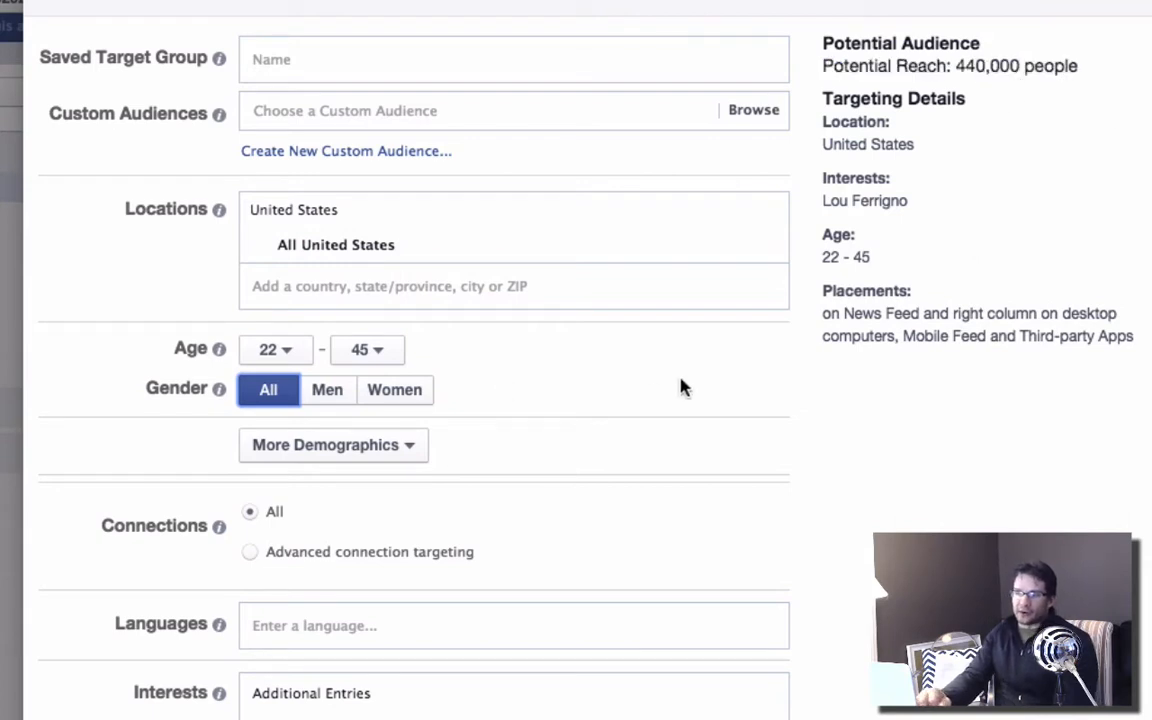
left_click(328, 395)
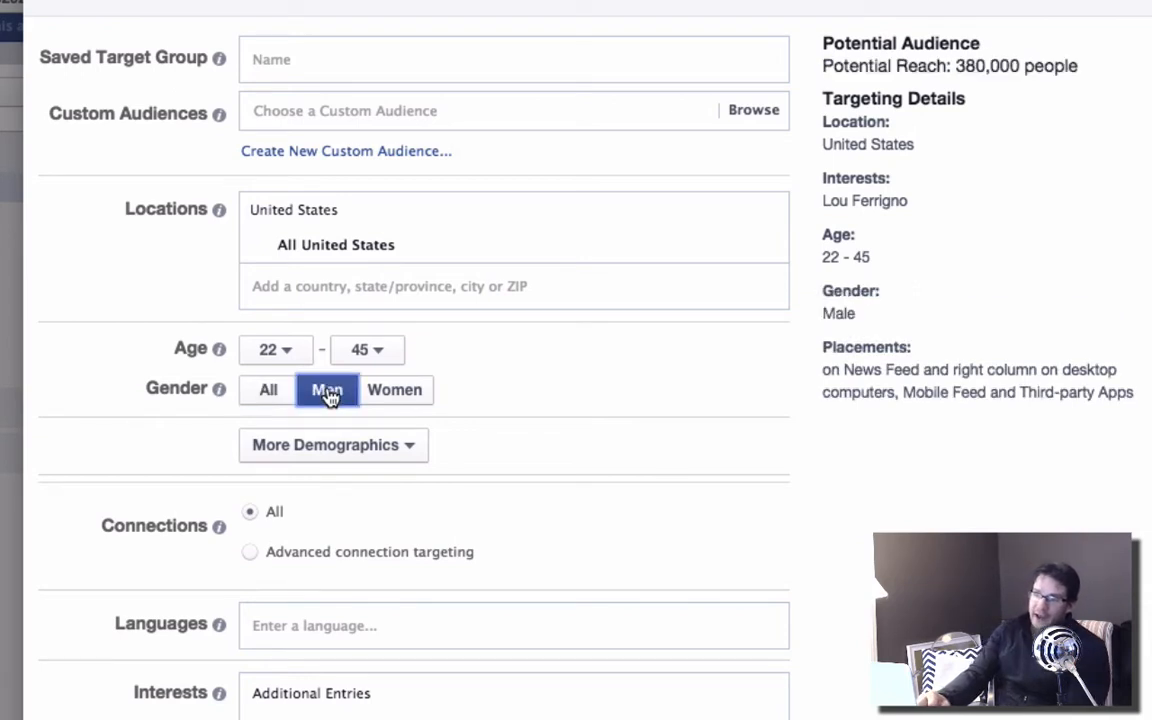
left_click(411, 395)
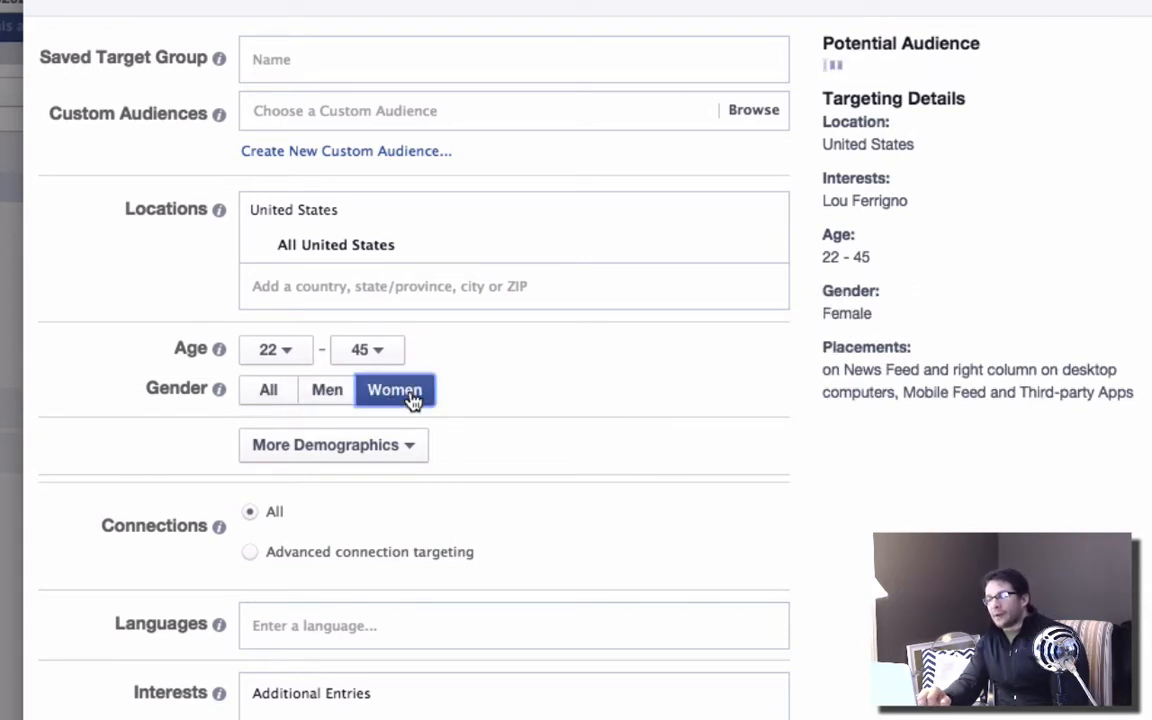
left_click(322, 395)
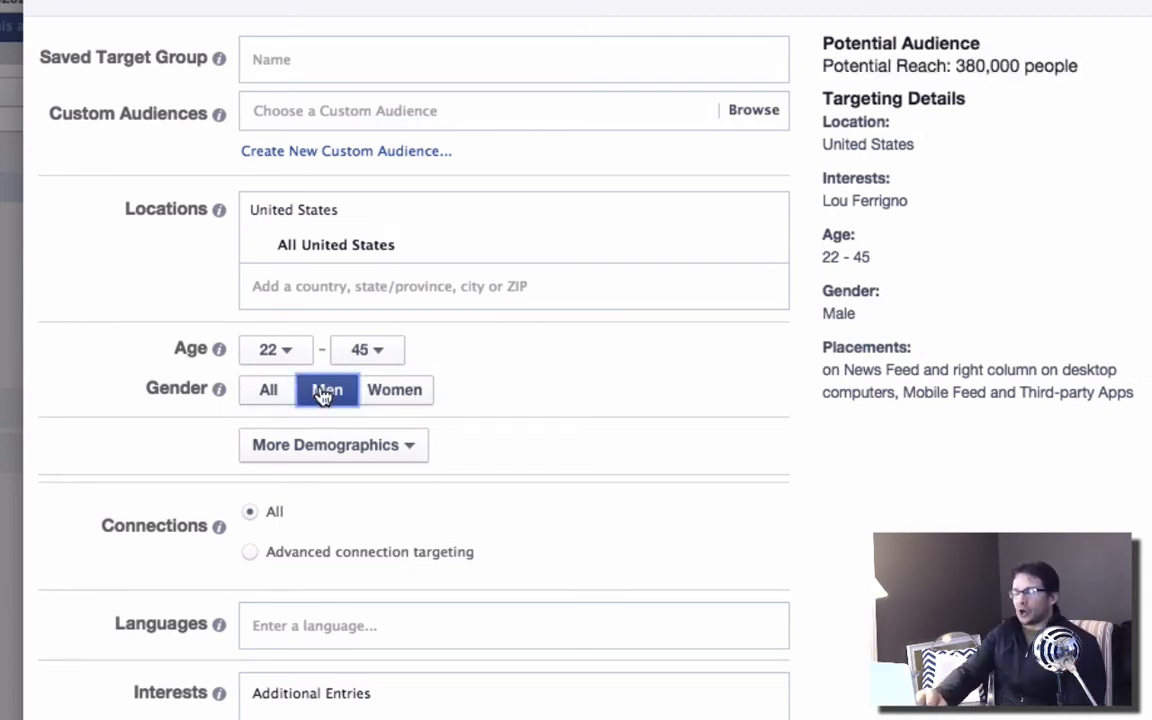
Raise the audience's minimum age to 24.
left_click(290, 355)
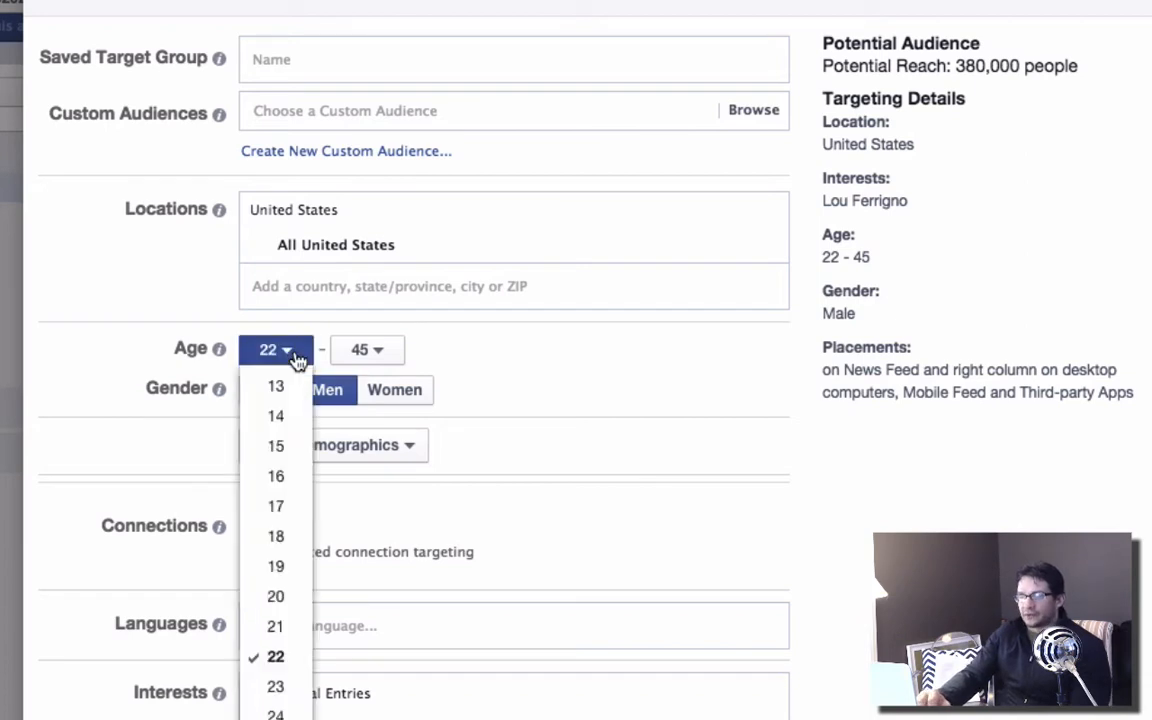
left_click(276, 714)
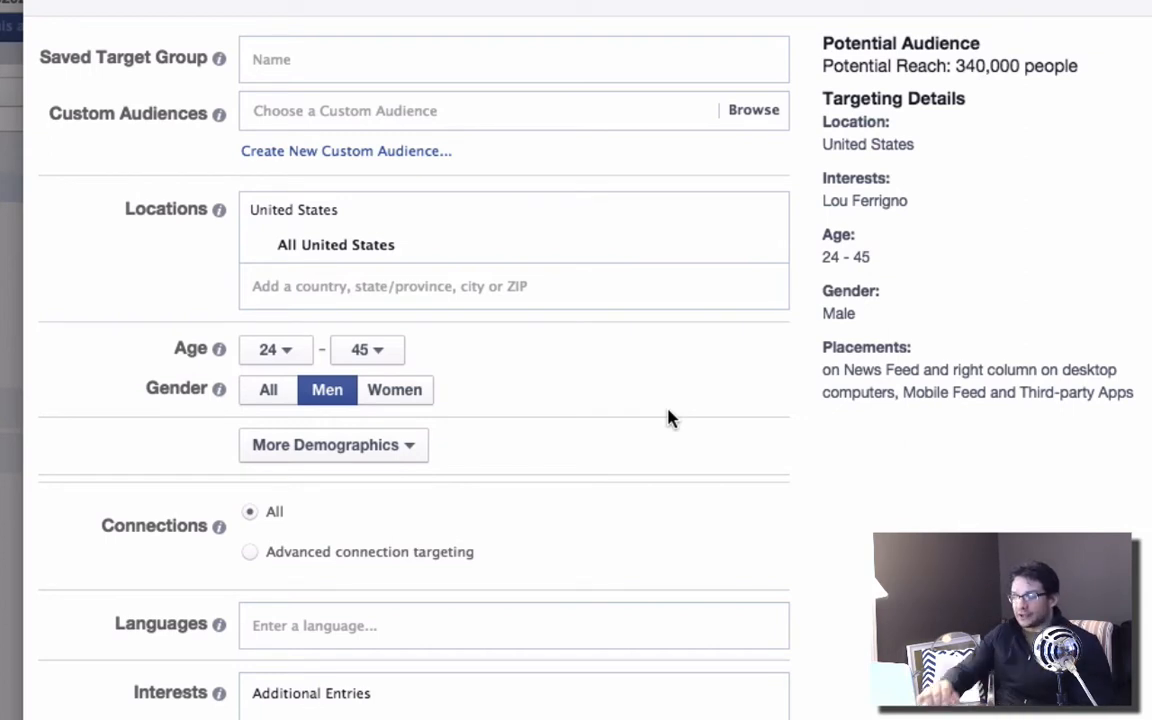
scroll(668, 418, "up", 1)
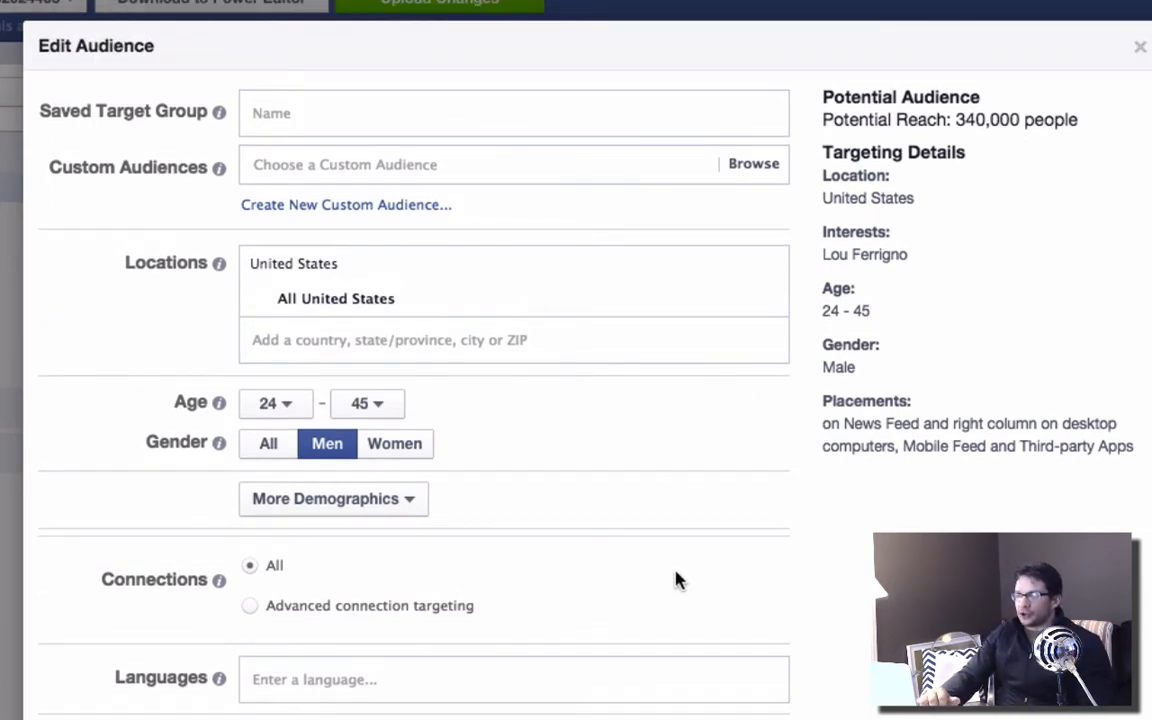
Review the audience's targeting details and potential reach, and close the audience editor without saving.
scroll(676, 580, "down", 4)
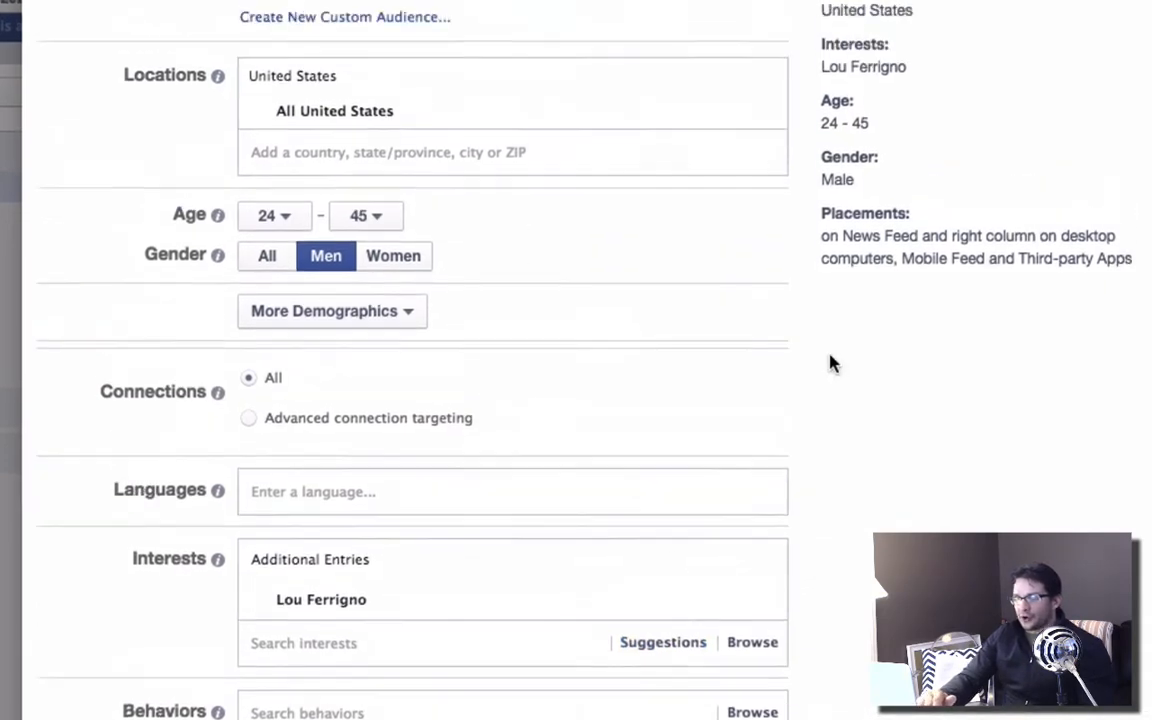
scroll(829, 363, "up", 4)
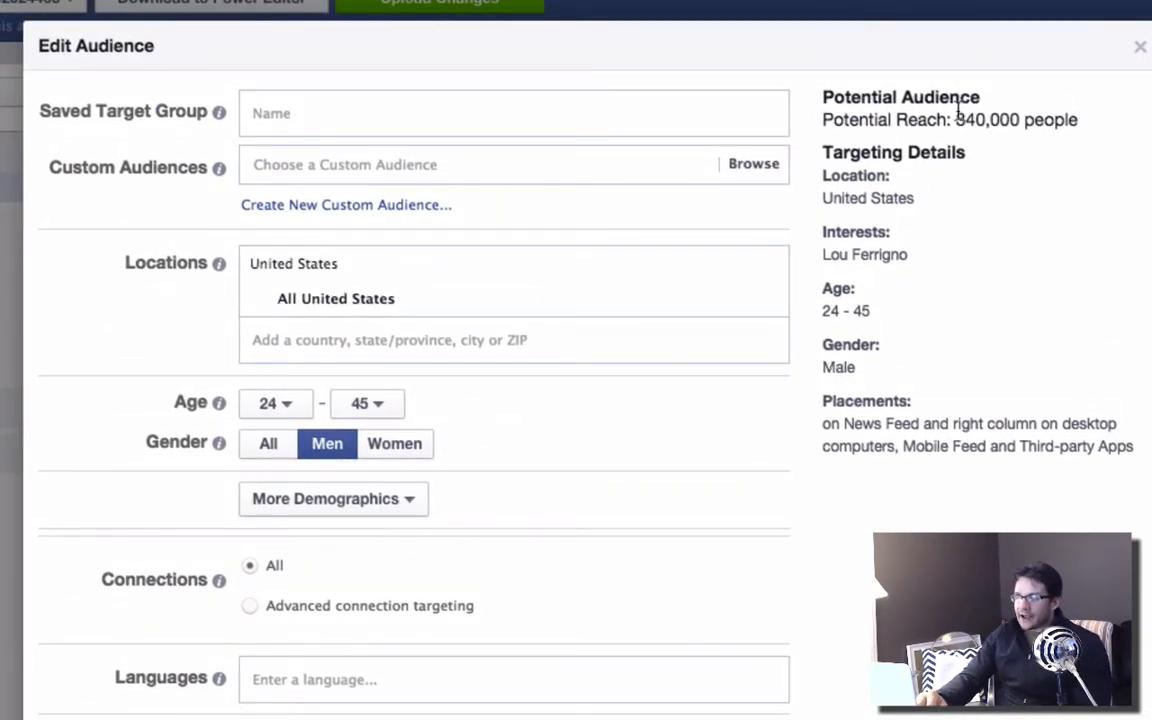
left_click_drag(956, 119, 1020, 120)
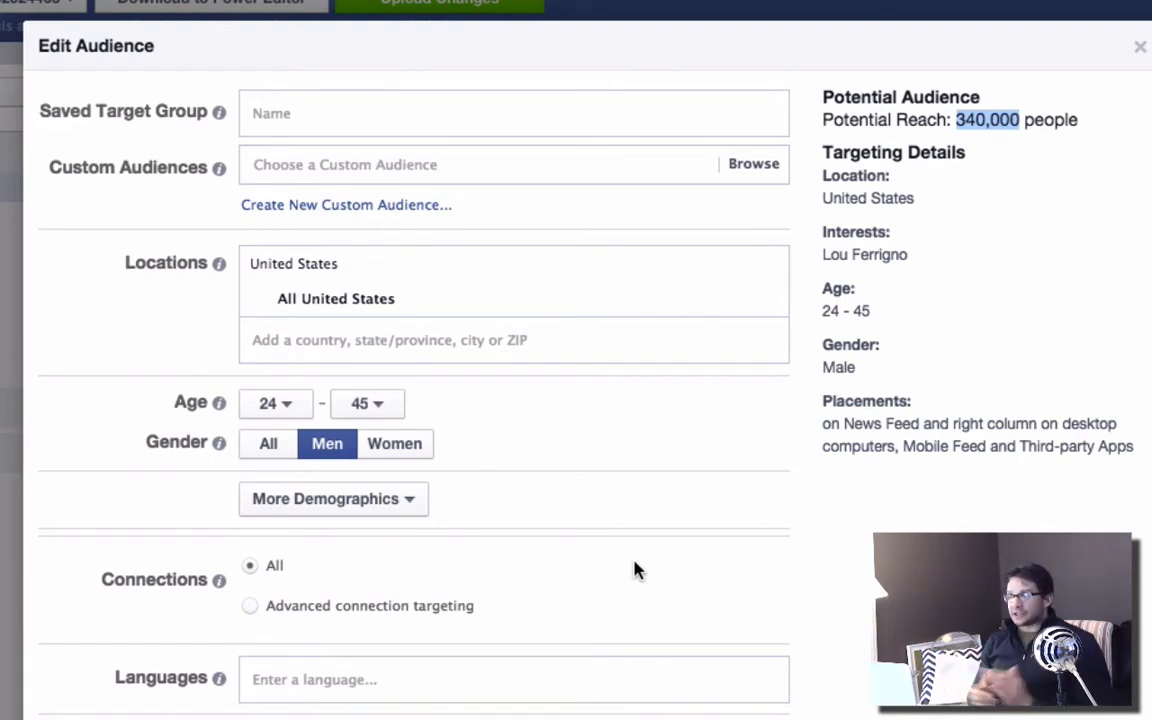
left_click(1141, 53)
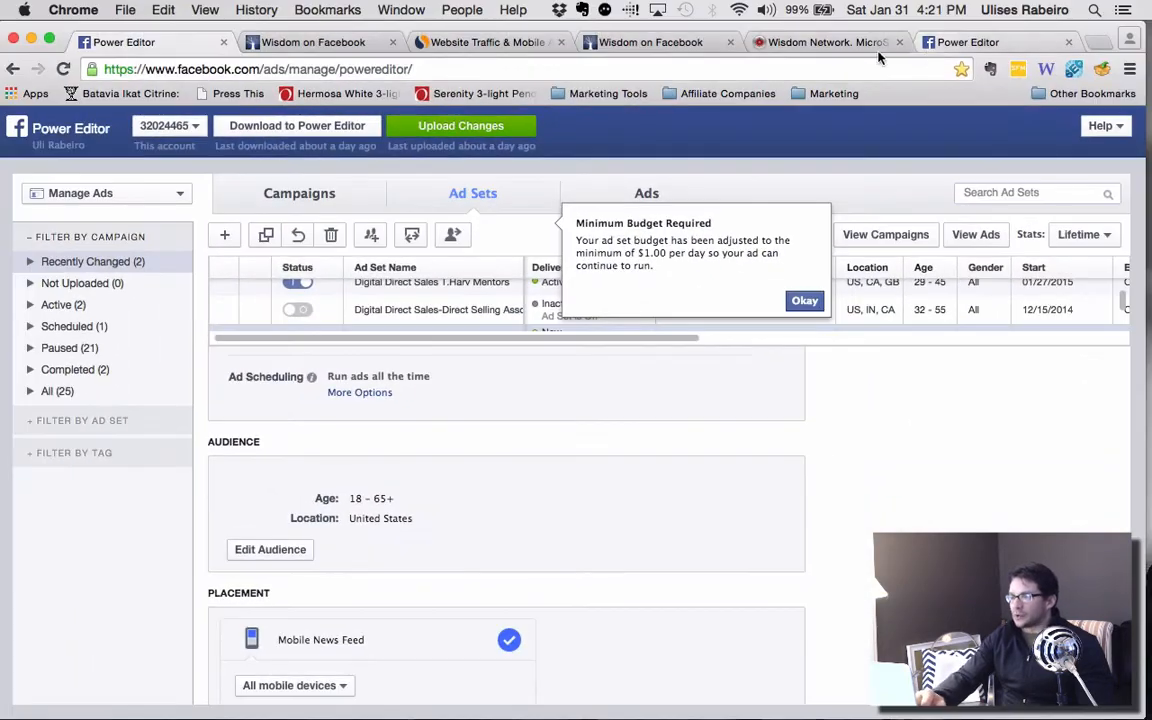
Switch to SimilarWeb and try to look up the website louferringno.com.
left_click(462, 45)
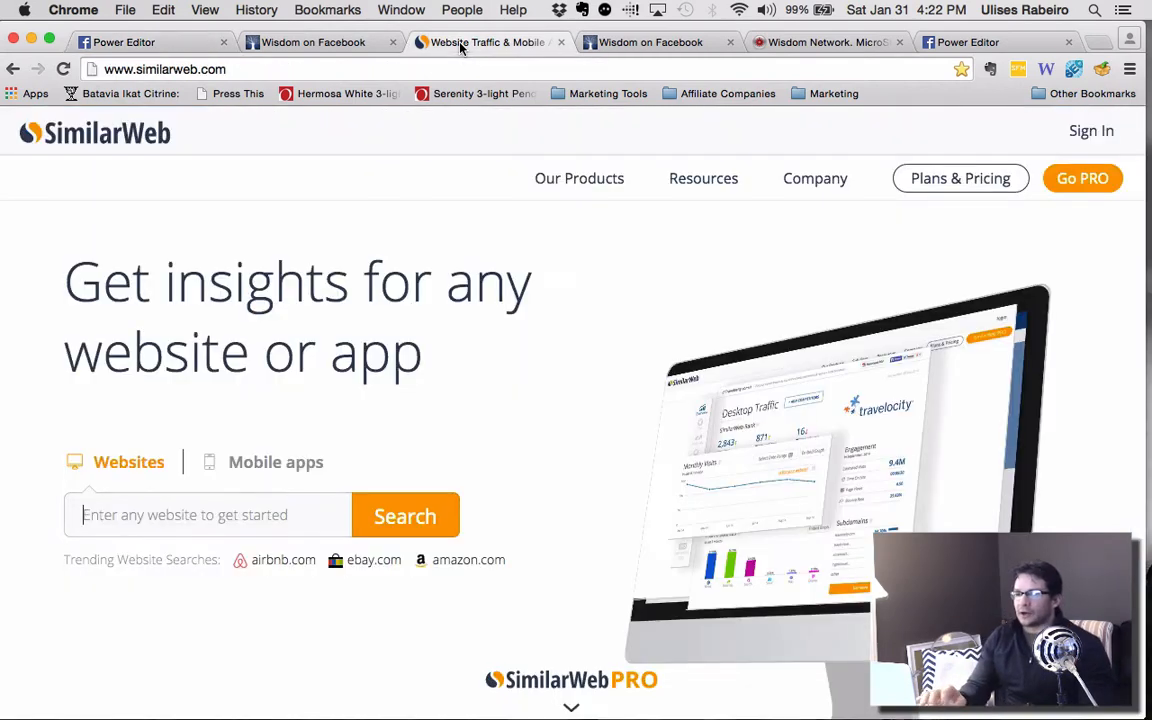
scroll(446, 347, "down", 2)
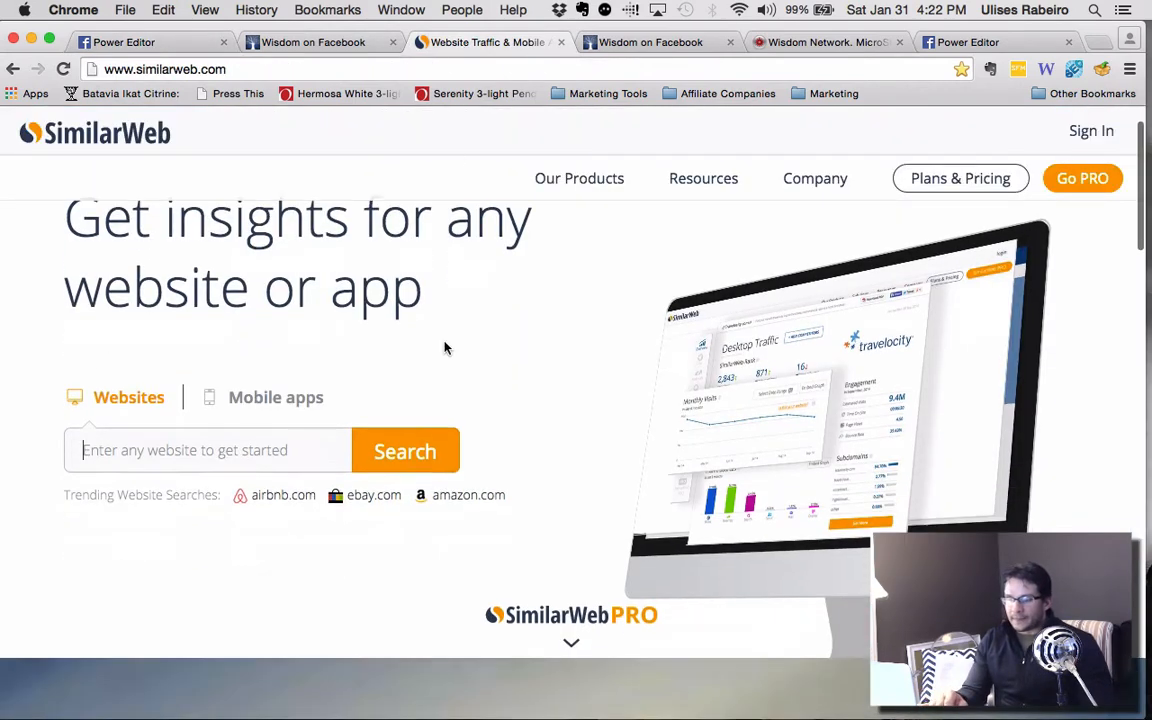
left_click(130, 422)
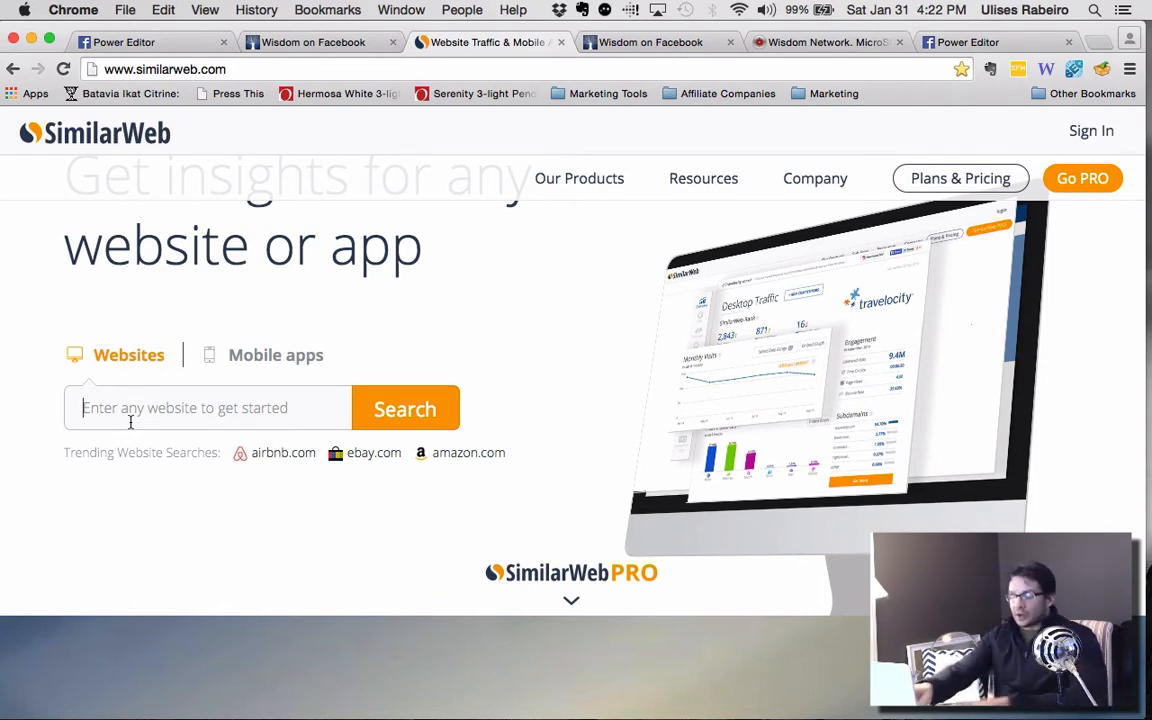
type("louferring")
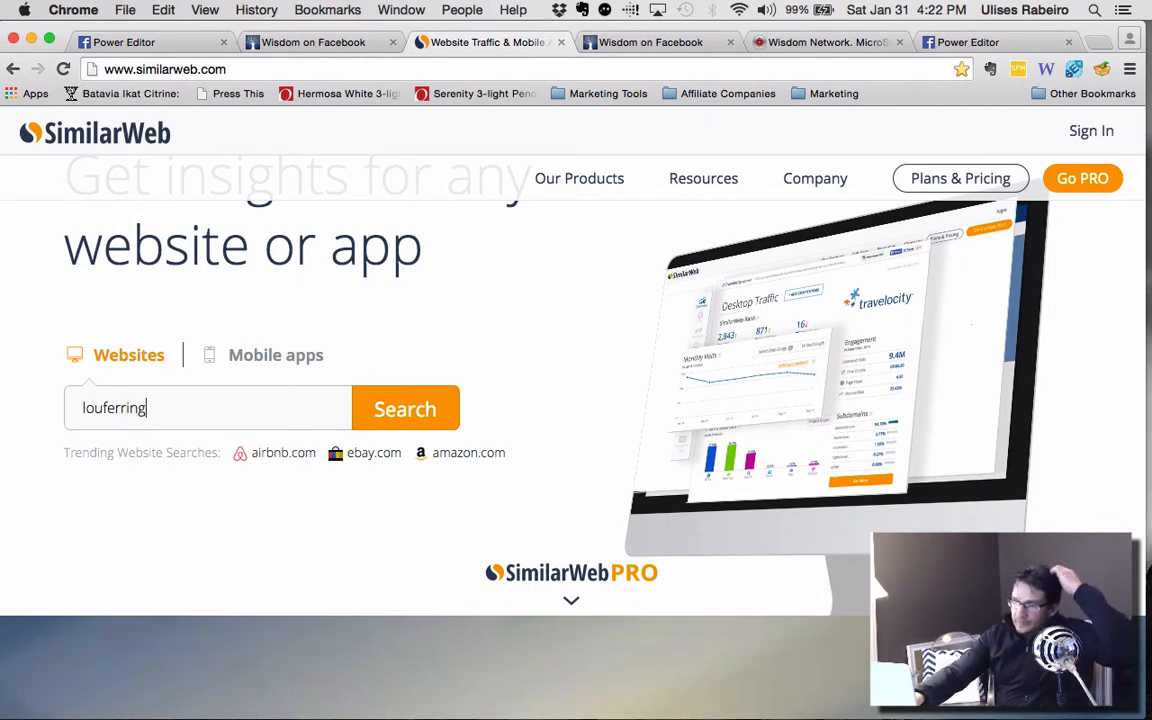
type("no.com")
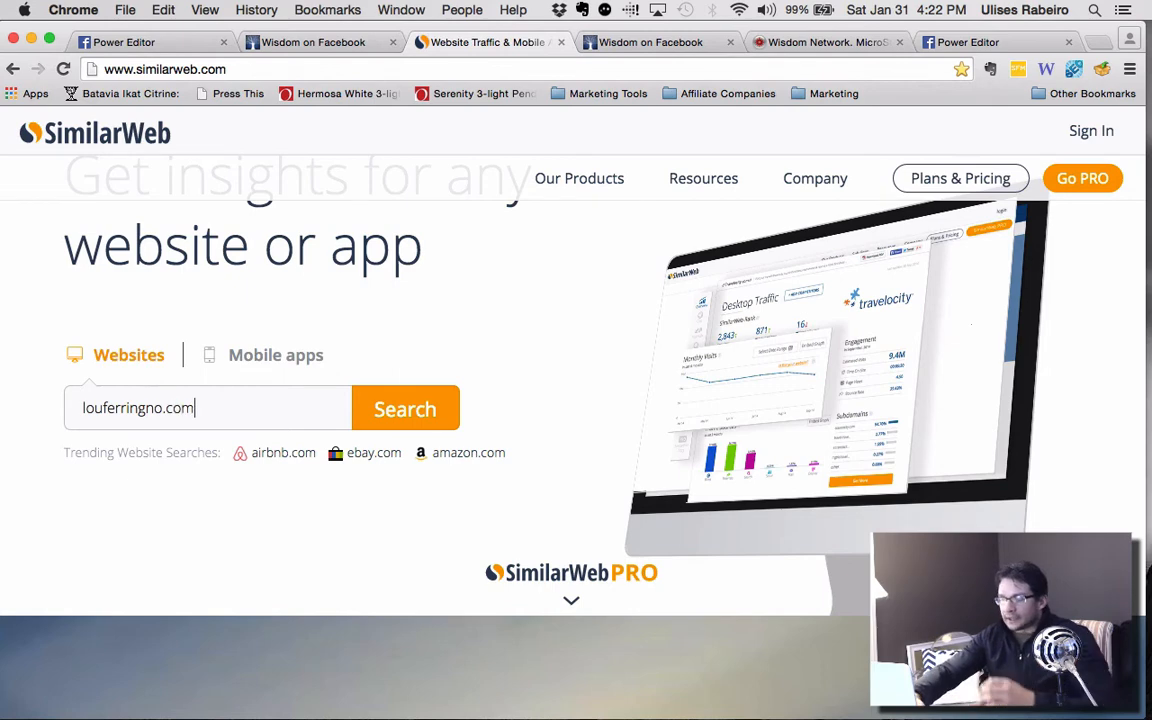
key("Return")
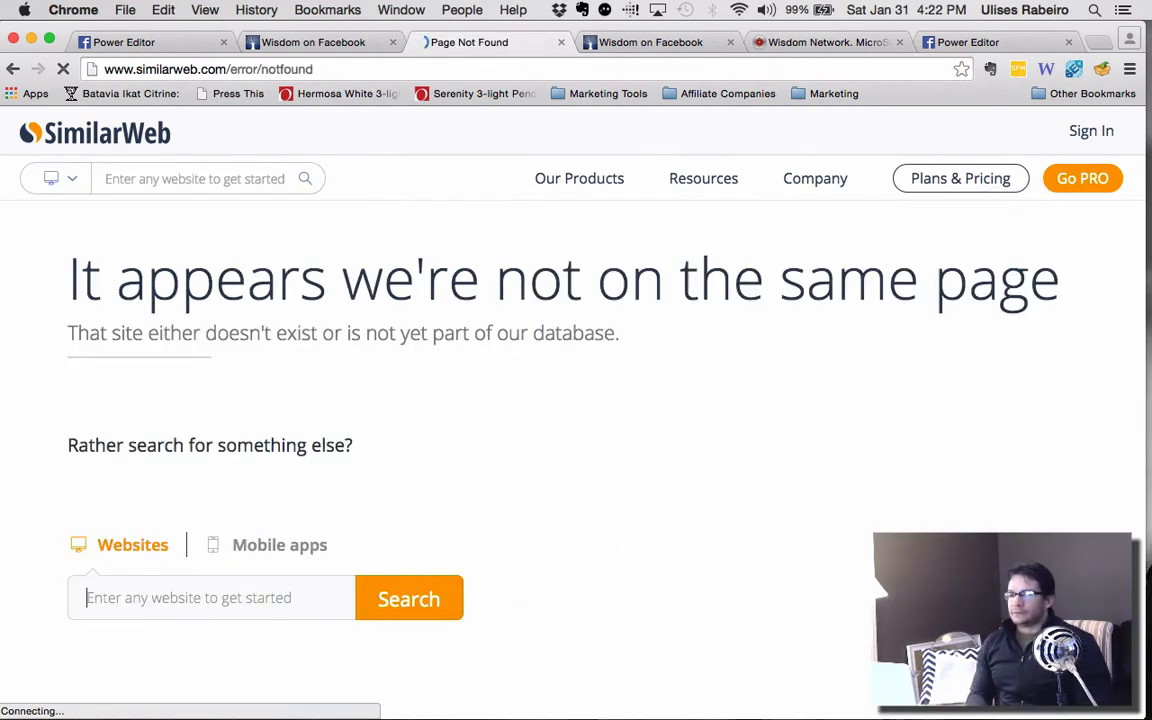
Search for louferrigno.com with the corrected spelling and open its traffic report.
type("louferrign")
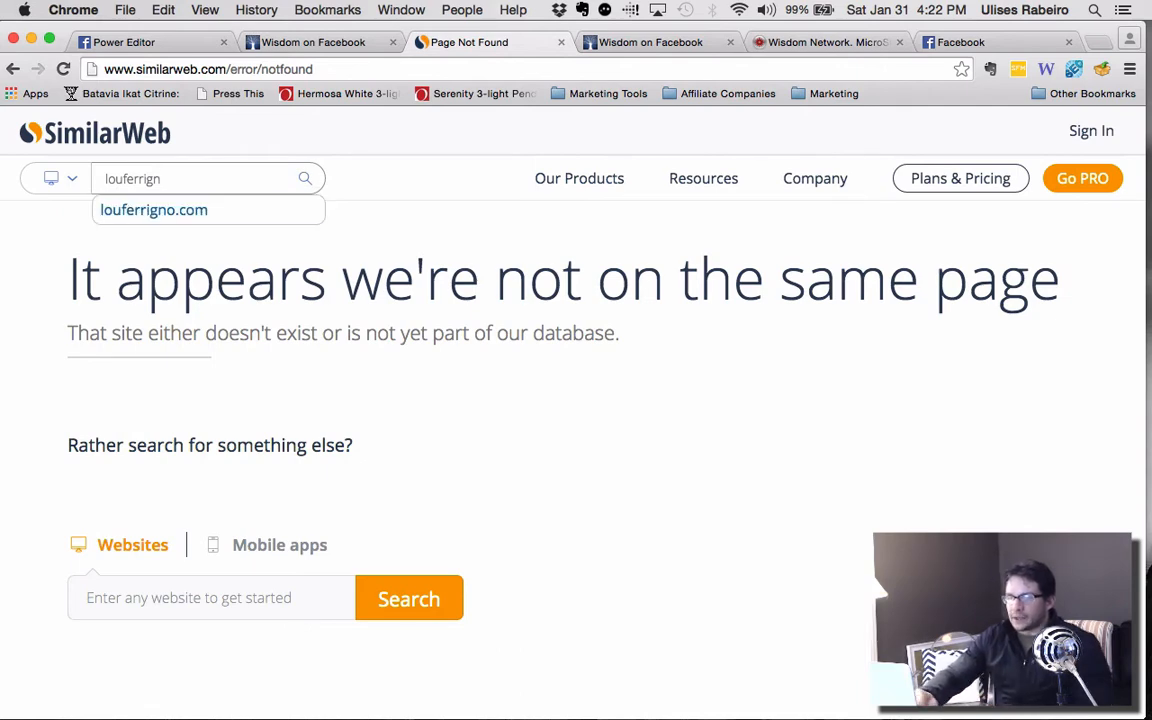
left_click(145, 211)
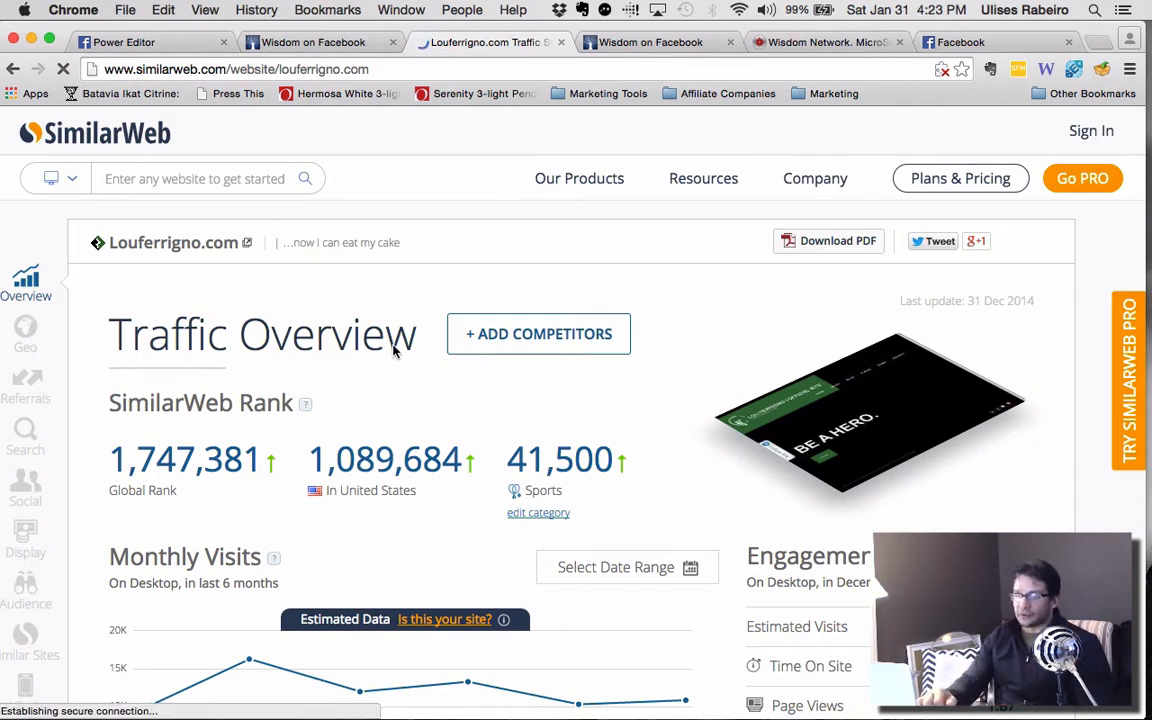
Examine the louferrigno.com report from rank and monthly visits through geography, referring sites and social traffic to audience interests.
scroll(380, 450, "down", 1)
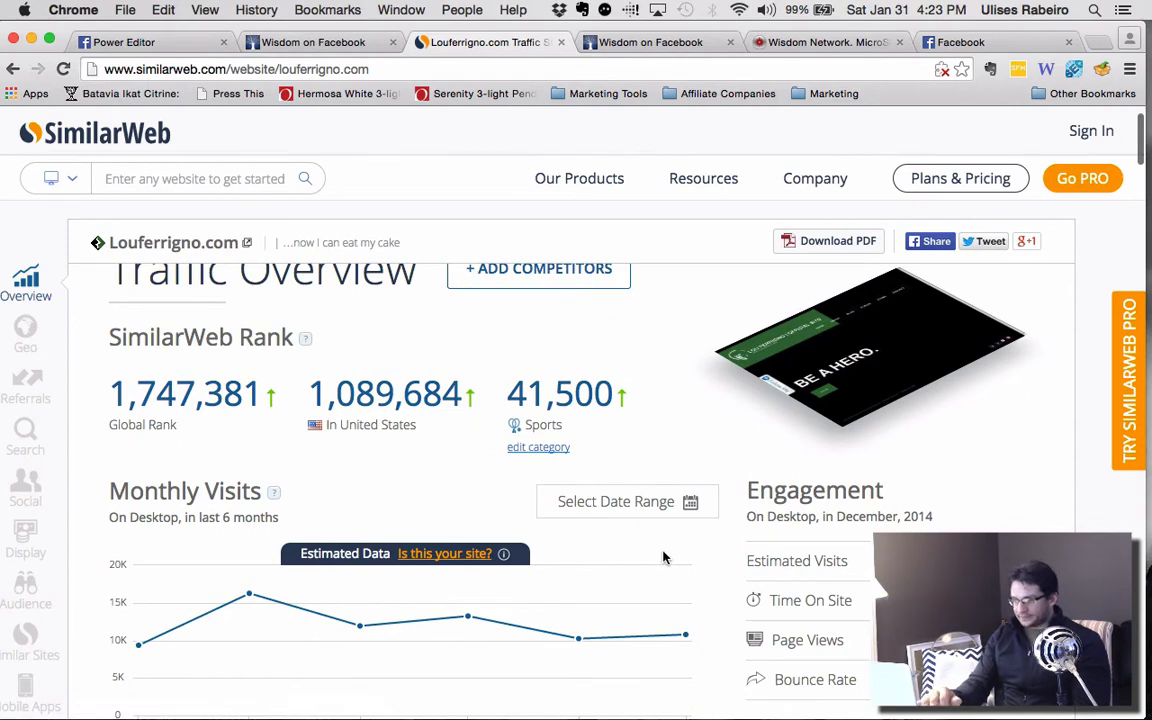
scroll(663, 555, "down", 2)
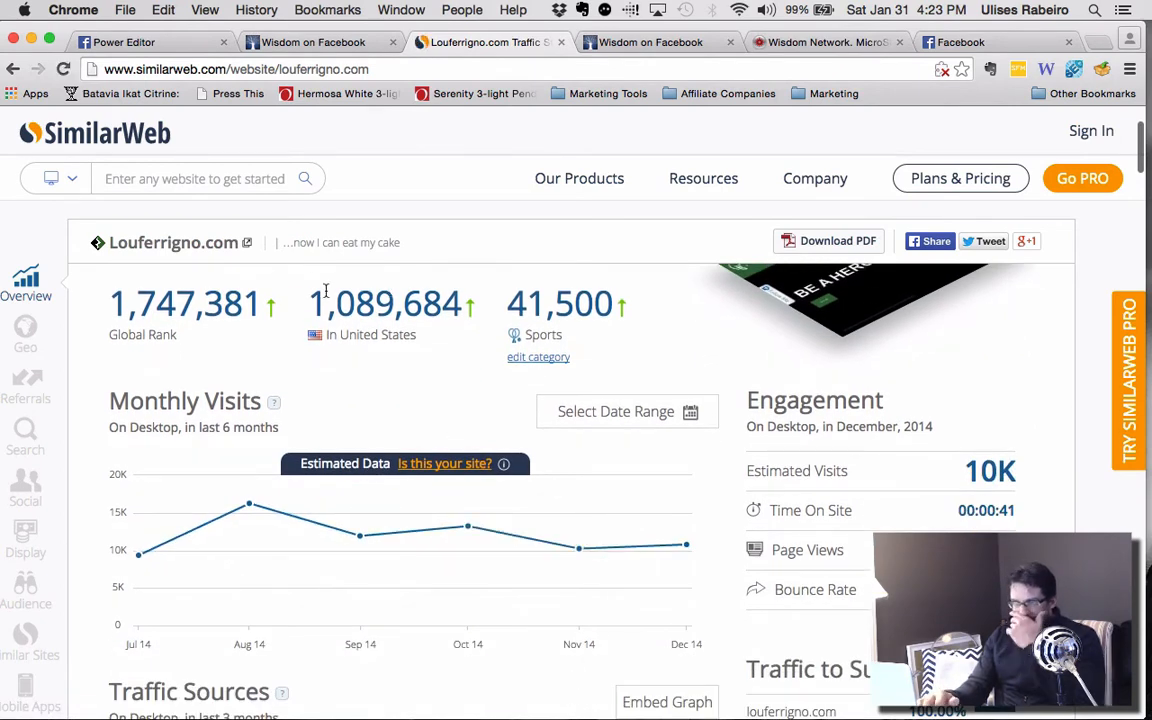
scroll(386, 450, "down", 3)
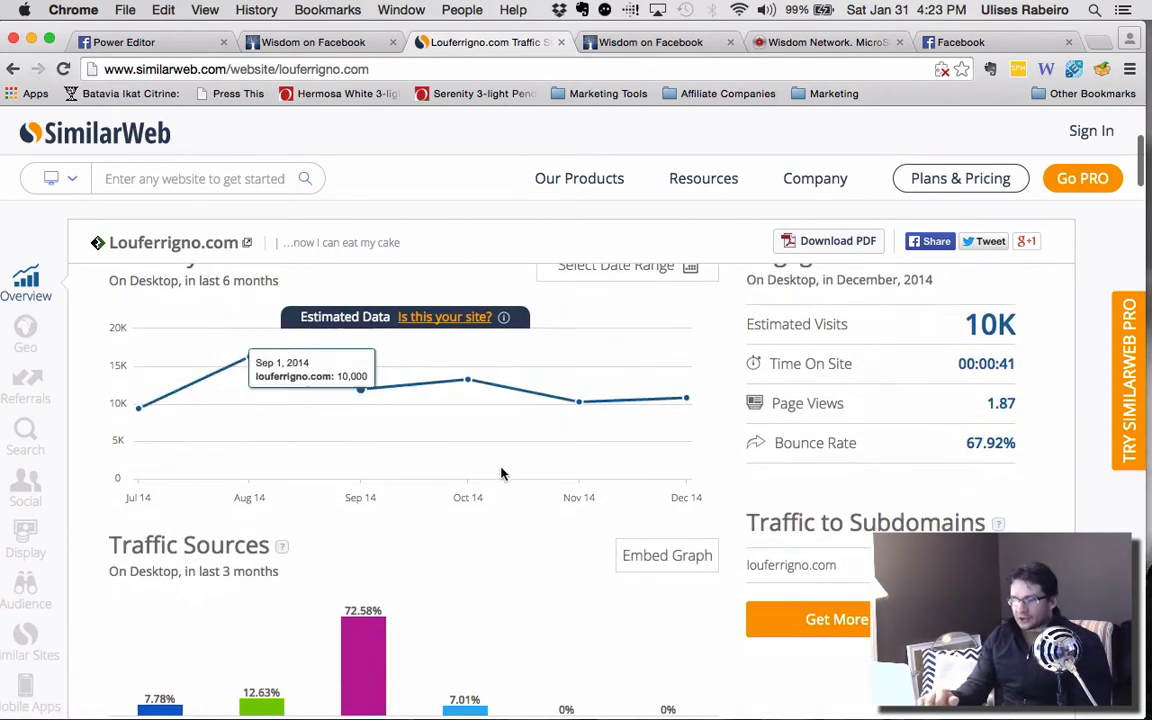
scroll(553, 527, "down", 10)
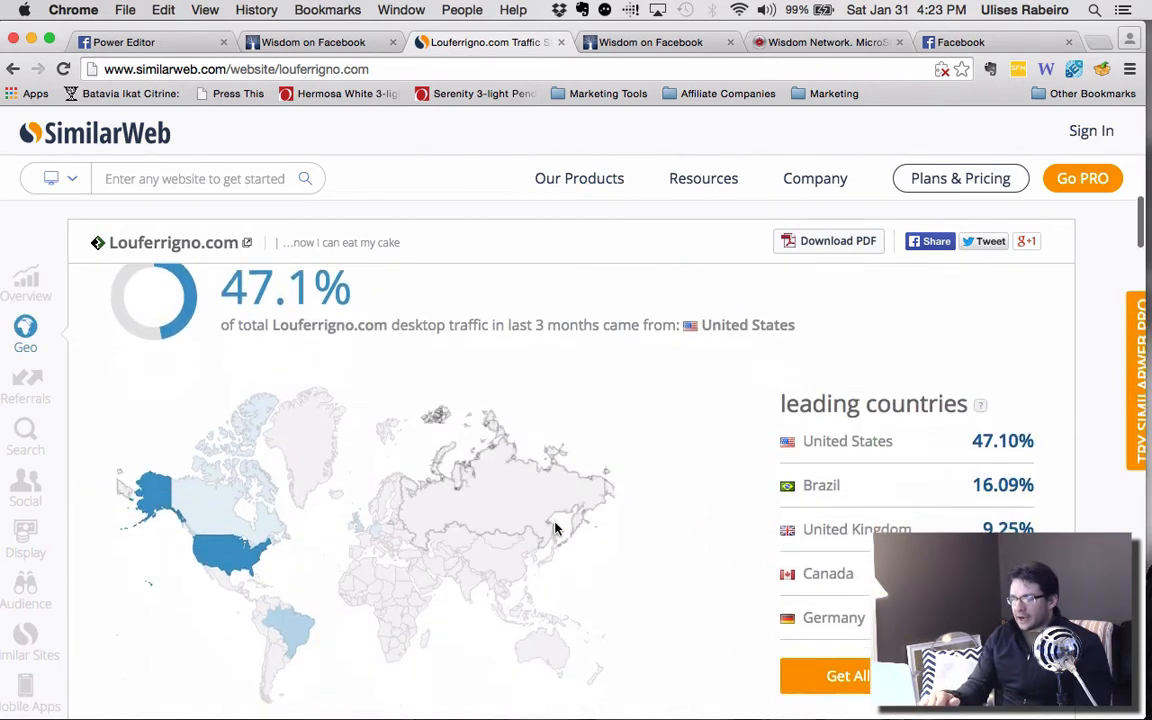
scroll(557, 528, "down", 1)
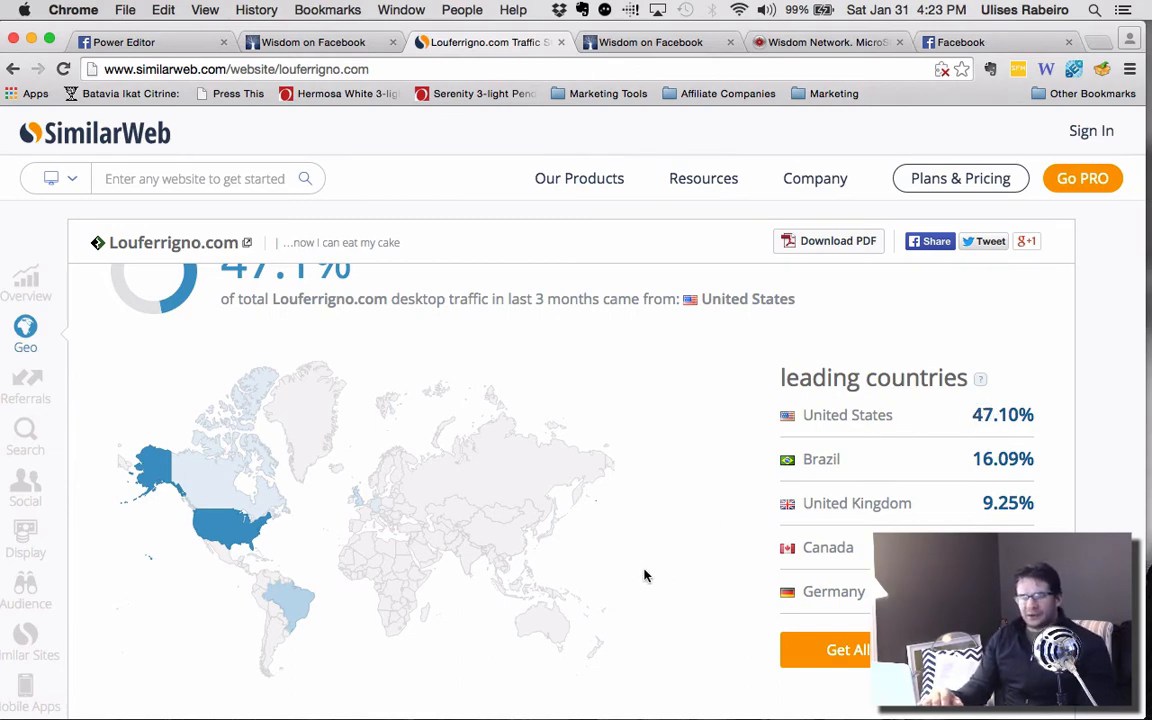
scroll(643, 573, "up", 2)
scroll(643, 575, "down", 10)
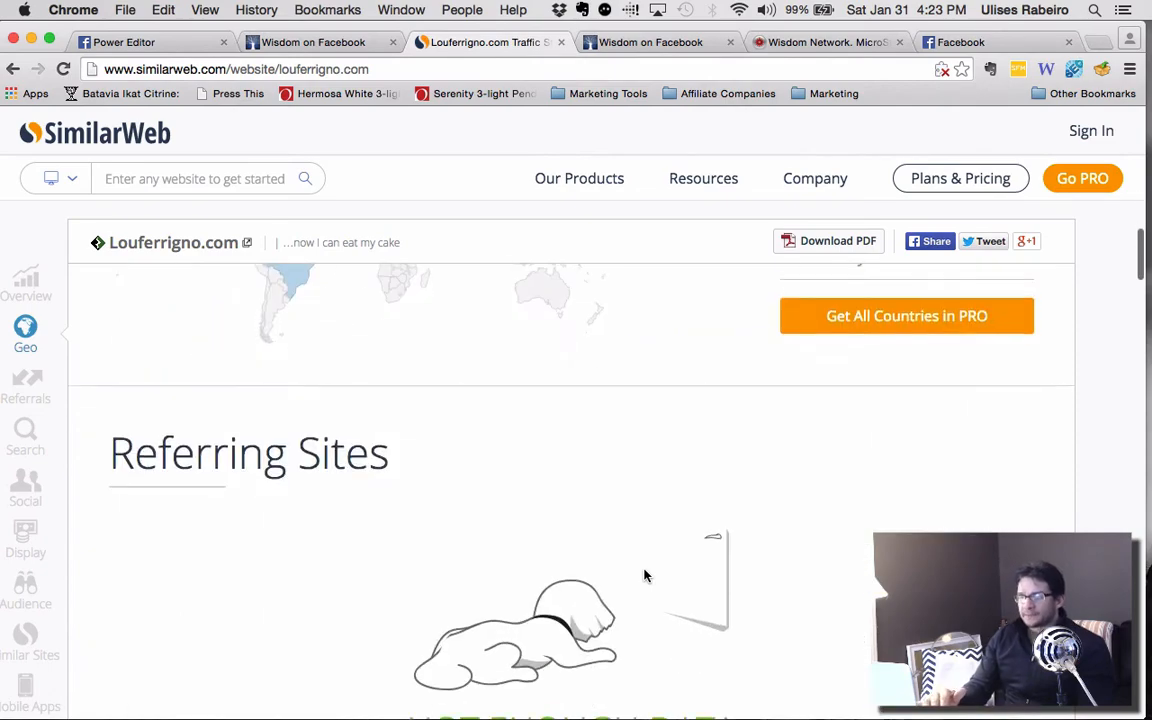
scroll(644, 575, "down", 5)
scroll(644, 572, "up", 8)
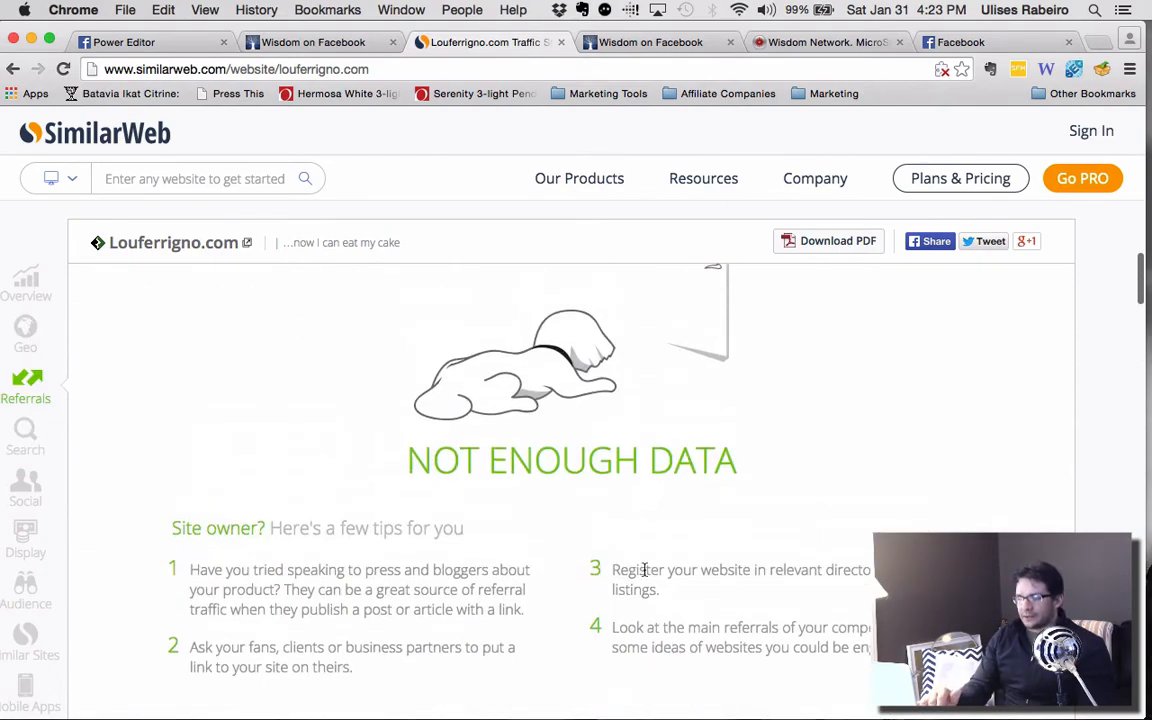
scroll(645, 570, "up", 1)
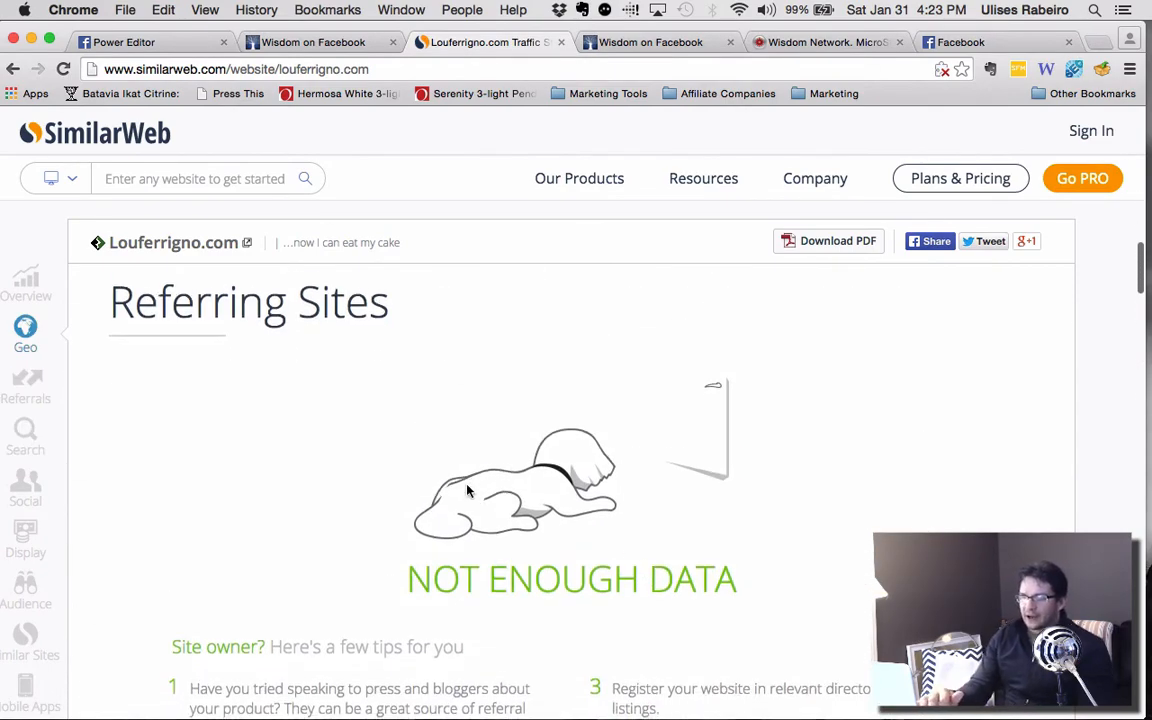
scroll(459, 487, "down", 3)
scroll(459, 487, "down", 10)
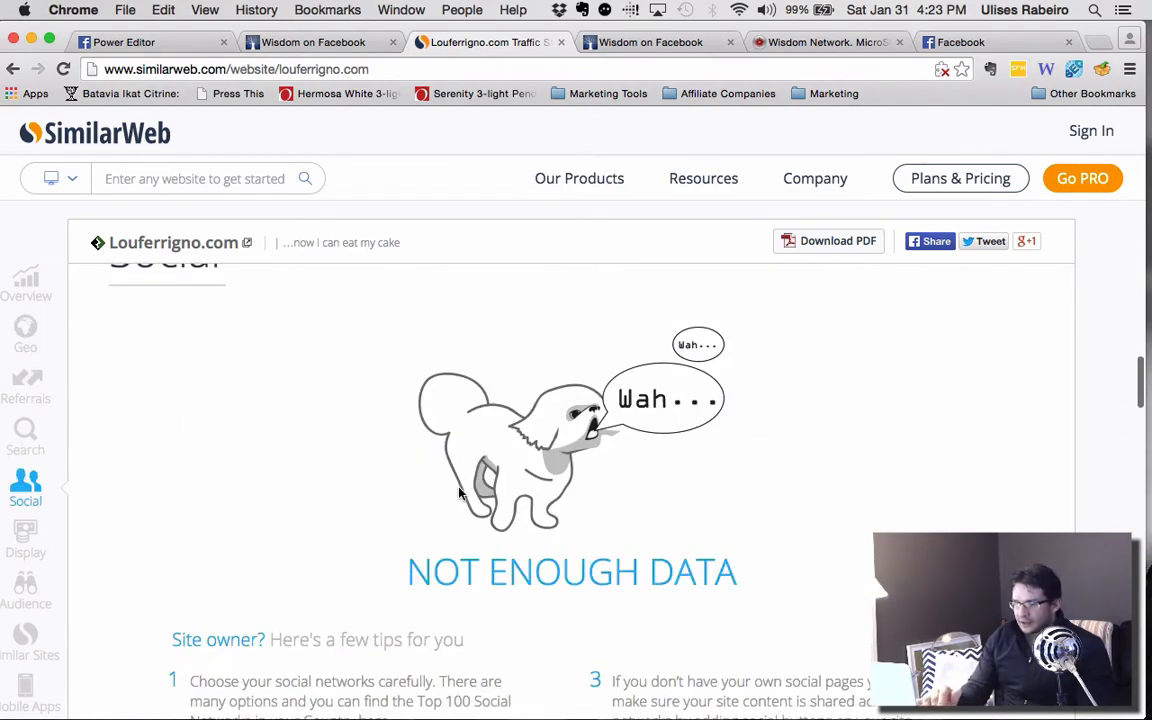
scroll(459, 492, "down", 12)
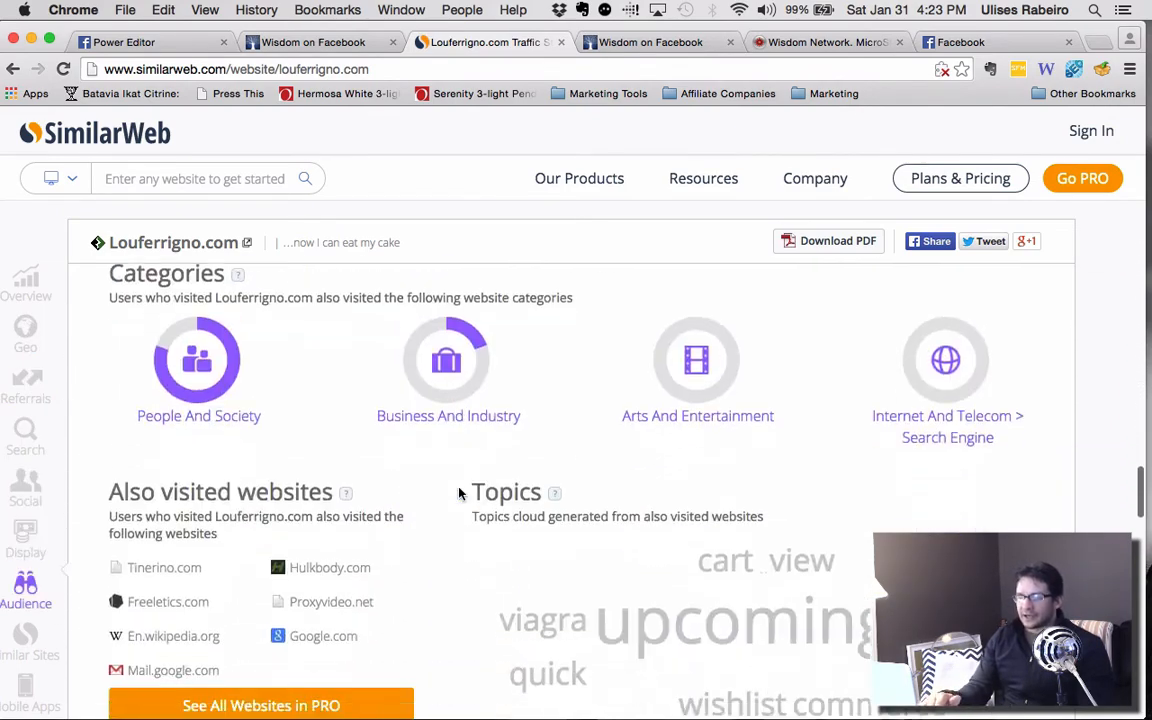
Recheck the site's traffic sources, monthly visits and geography, and examine its audience interest categories and also visited websites.
scroll(459, 492, "up", 20)
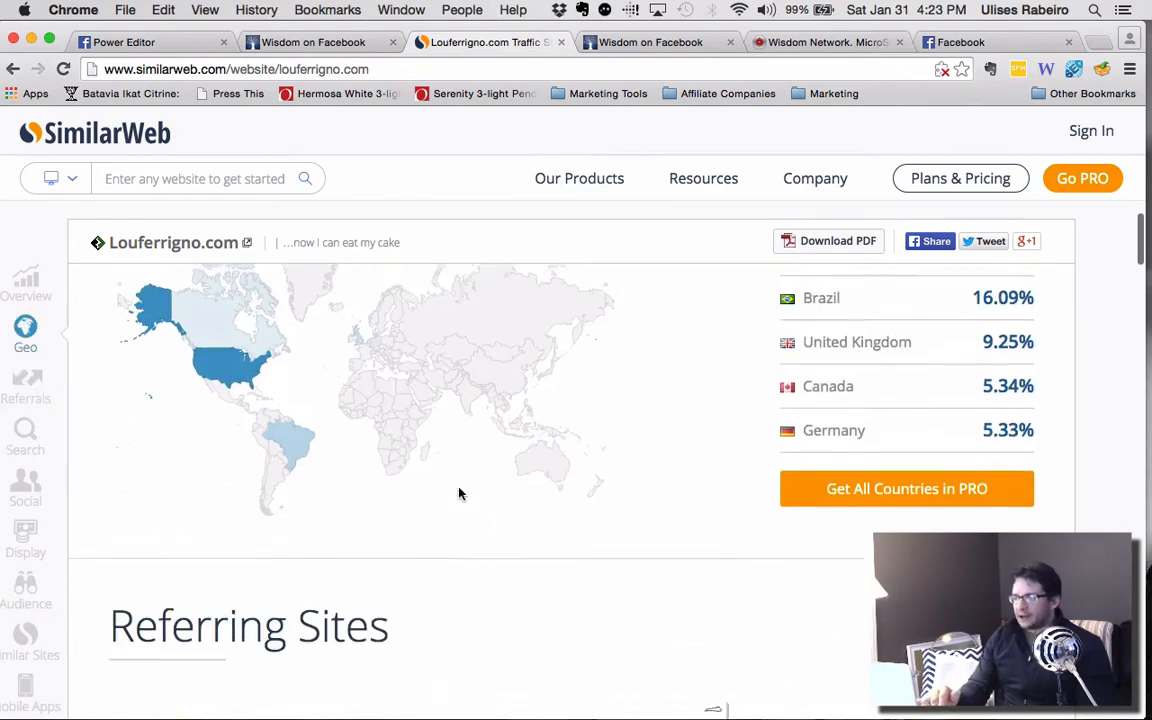
scroll(459, 492, "up", 5)
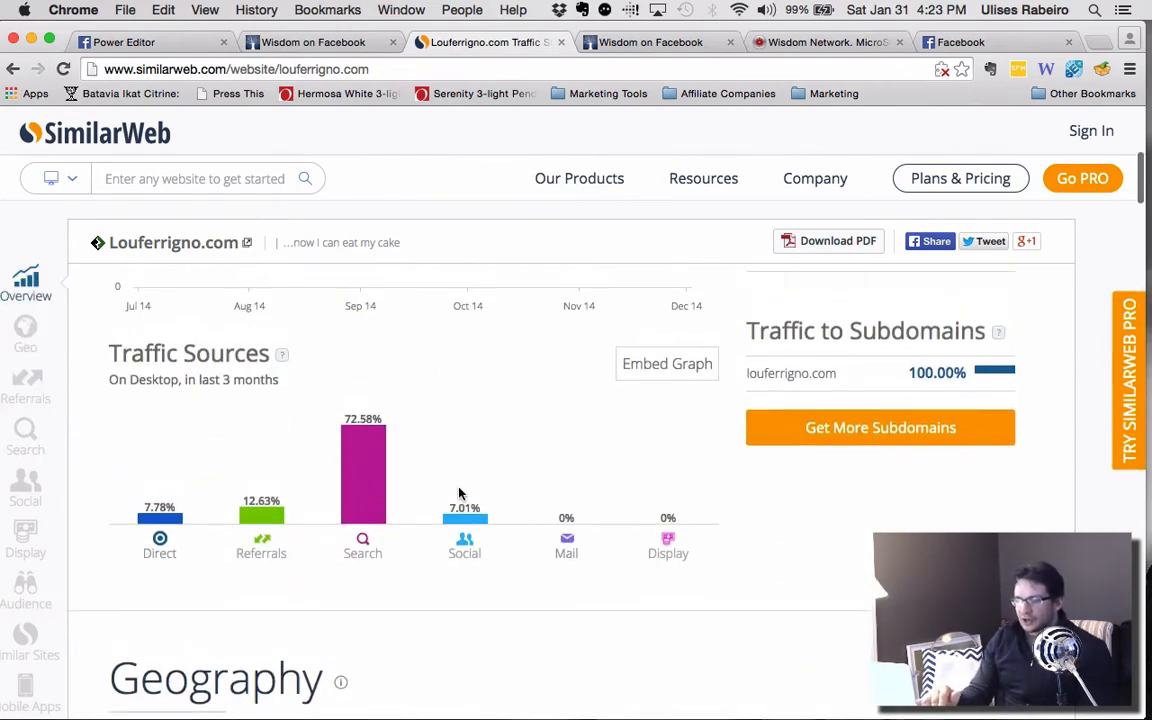
scroll(360, 506, "up", 5)
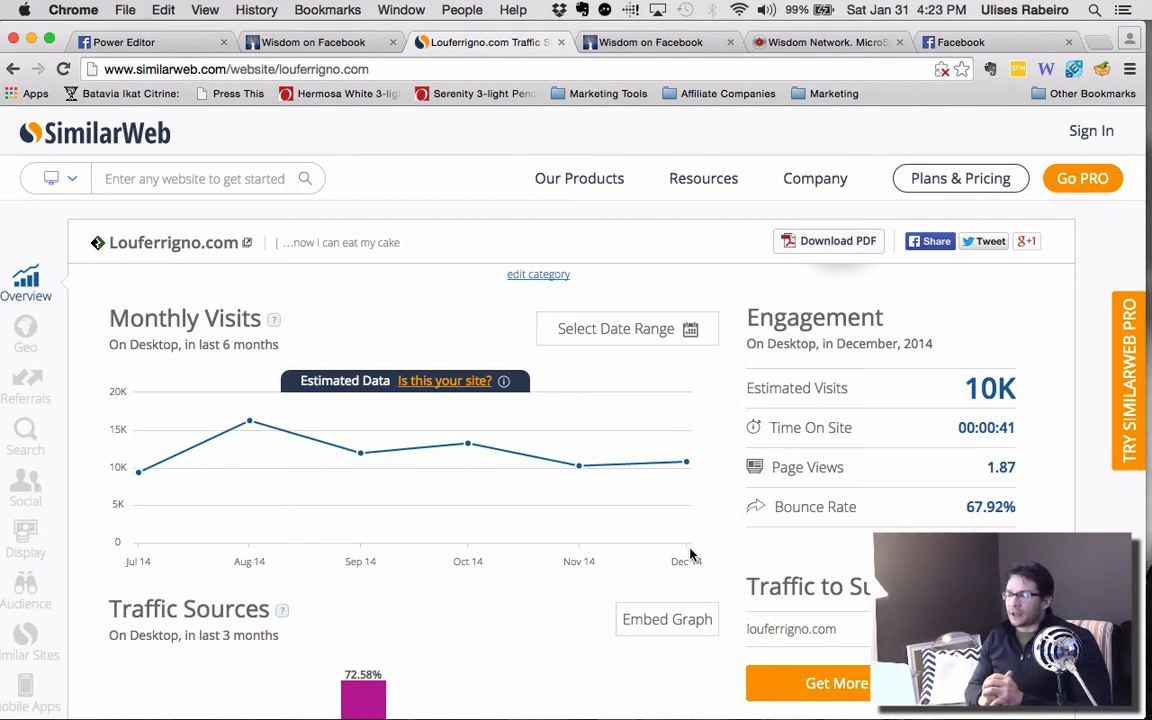
scroll(690, 553, "down", 5)
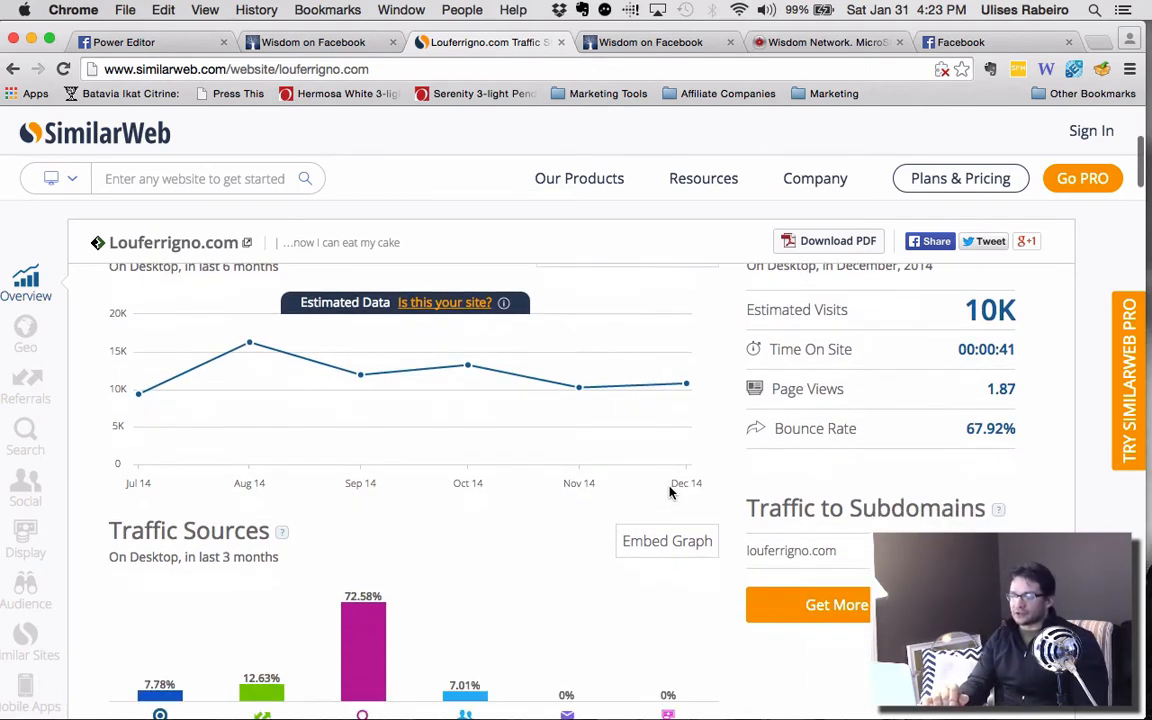
scroll(486, 537, "down", 10)
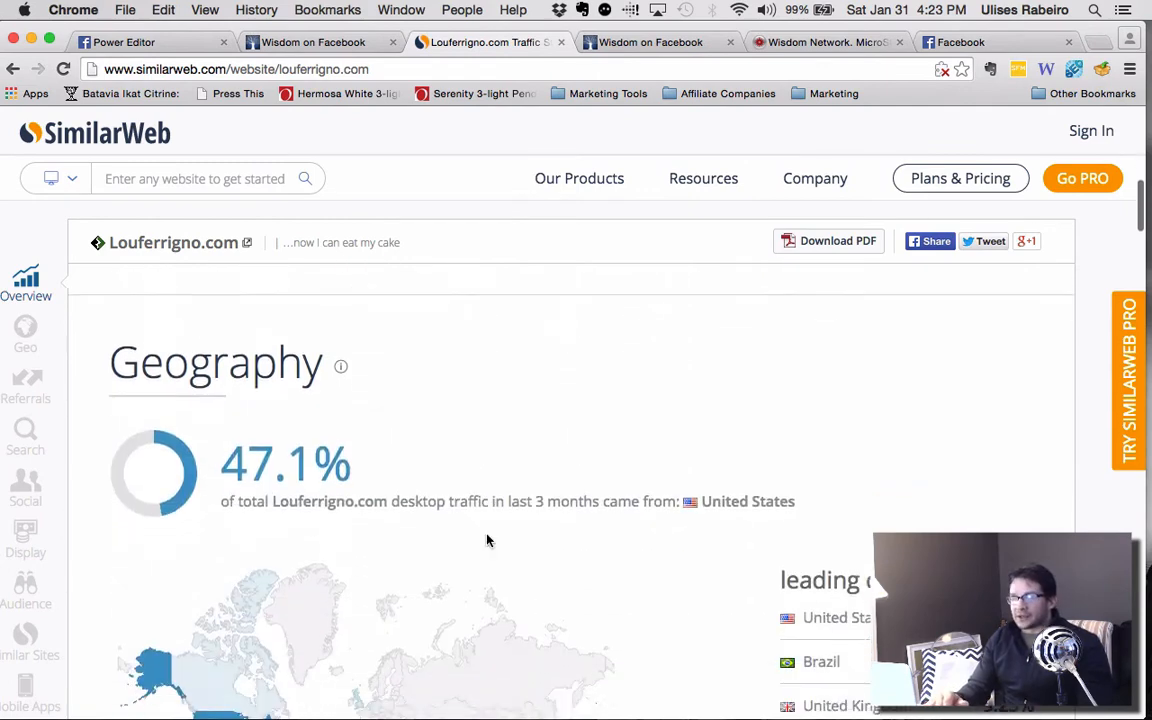
scroll(487, 540, "down", 10)
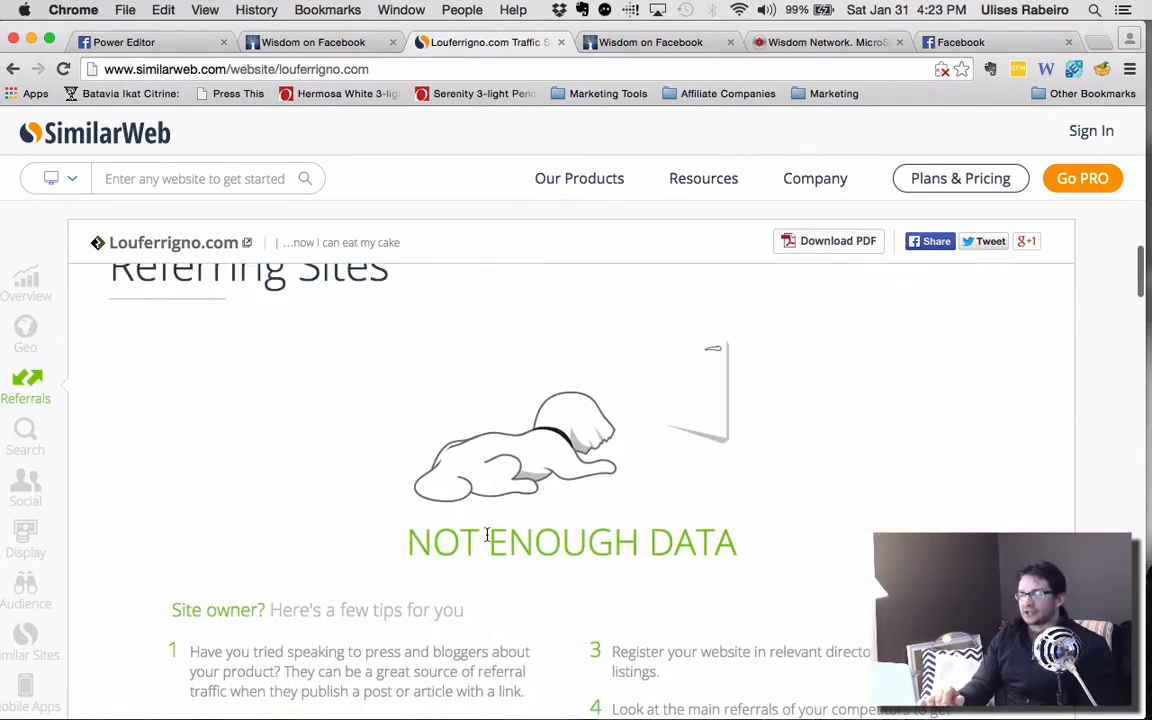
scroll(487, 540, "down", 12)
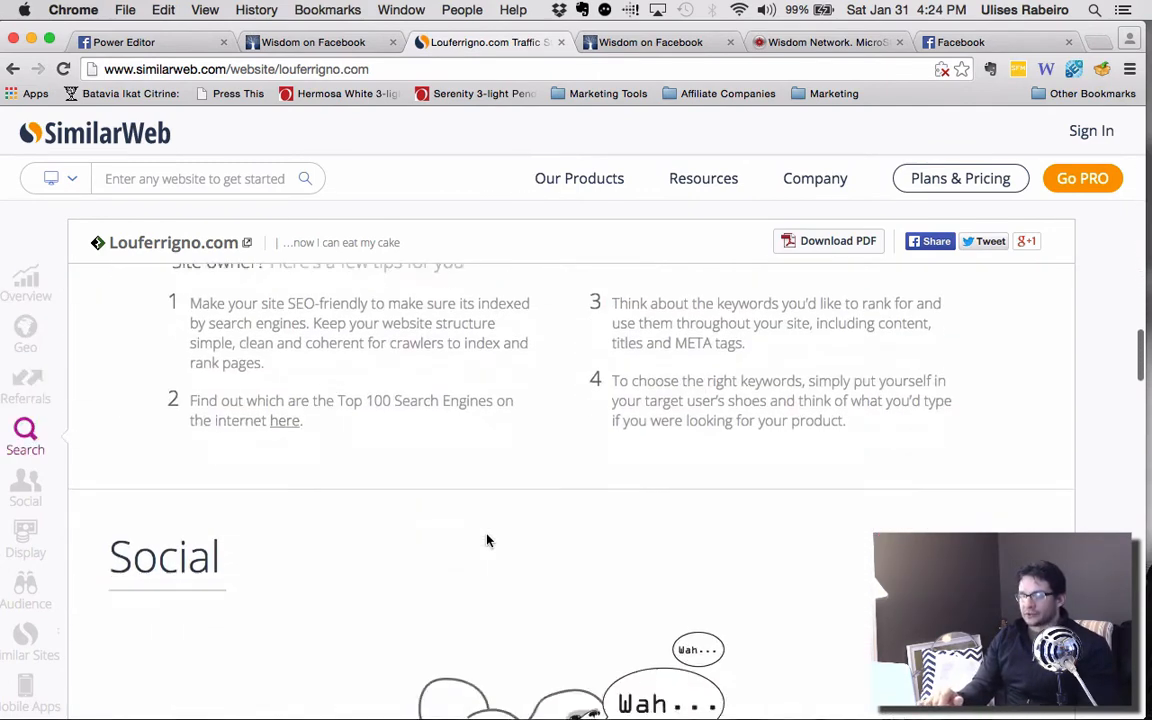
scroll(487, 540, "down", 10)
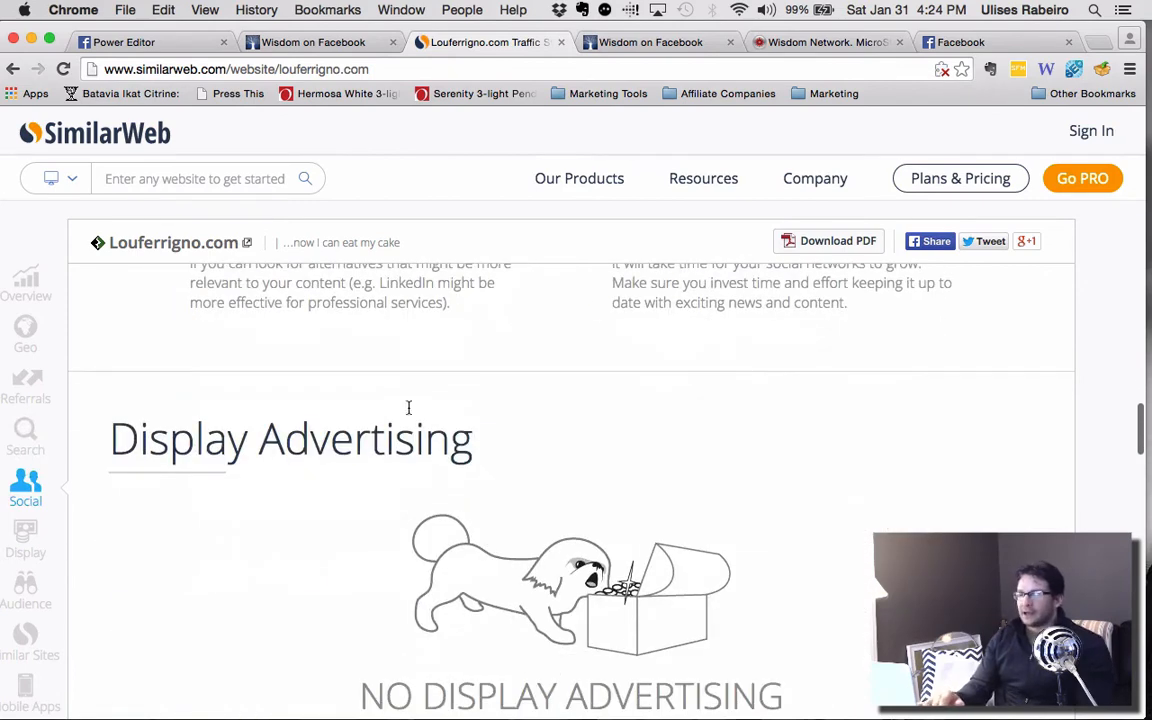
scroll(432, 450, "down", 2)
scroll(422, 469, "down", 3)
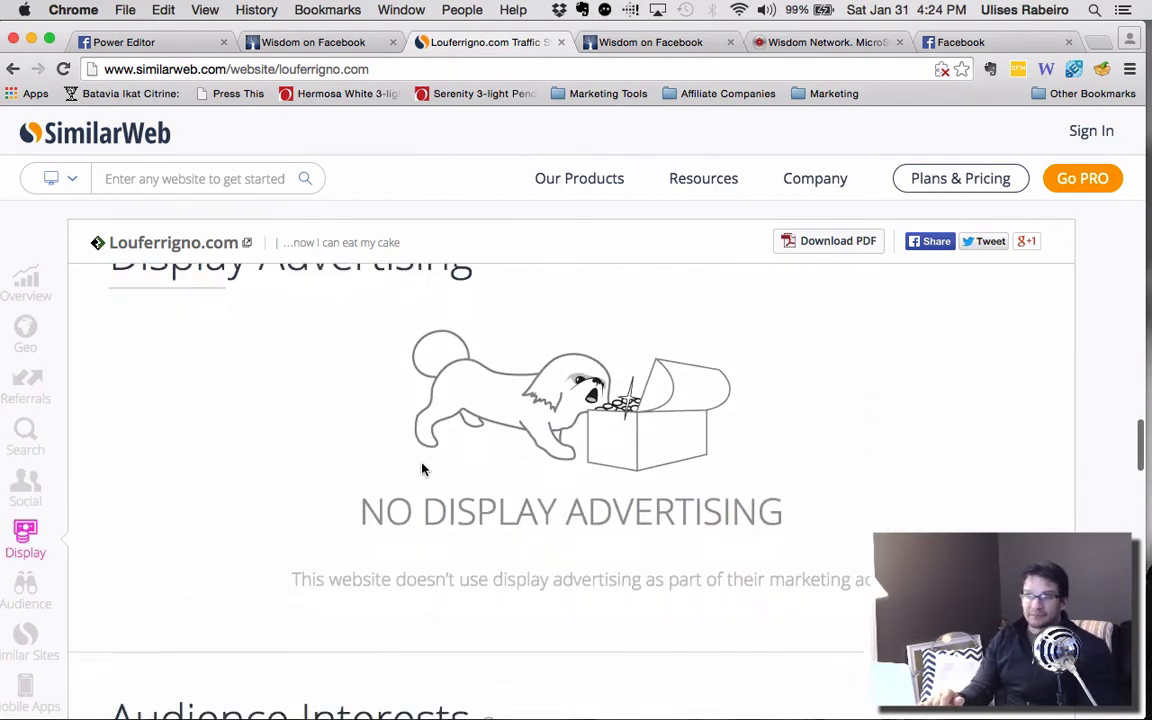
scroll(422, 469, "down", 5)
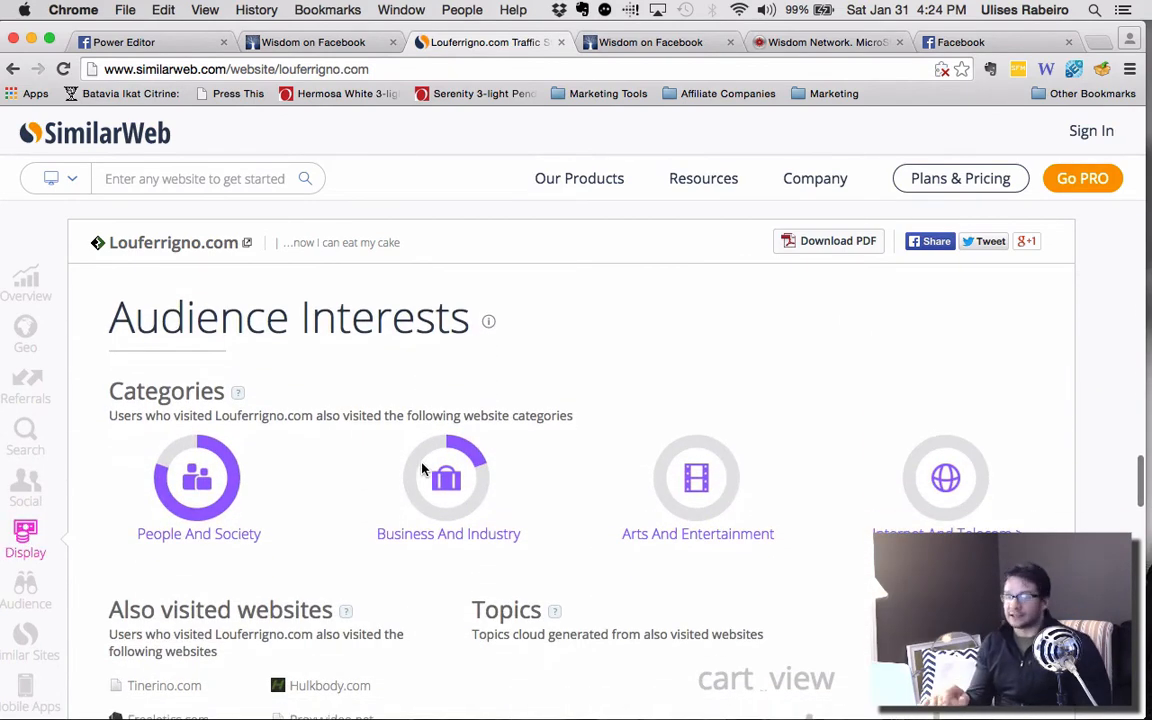
scroll(365, 475, "down", 4)
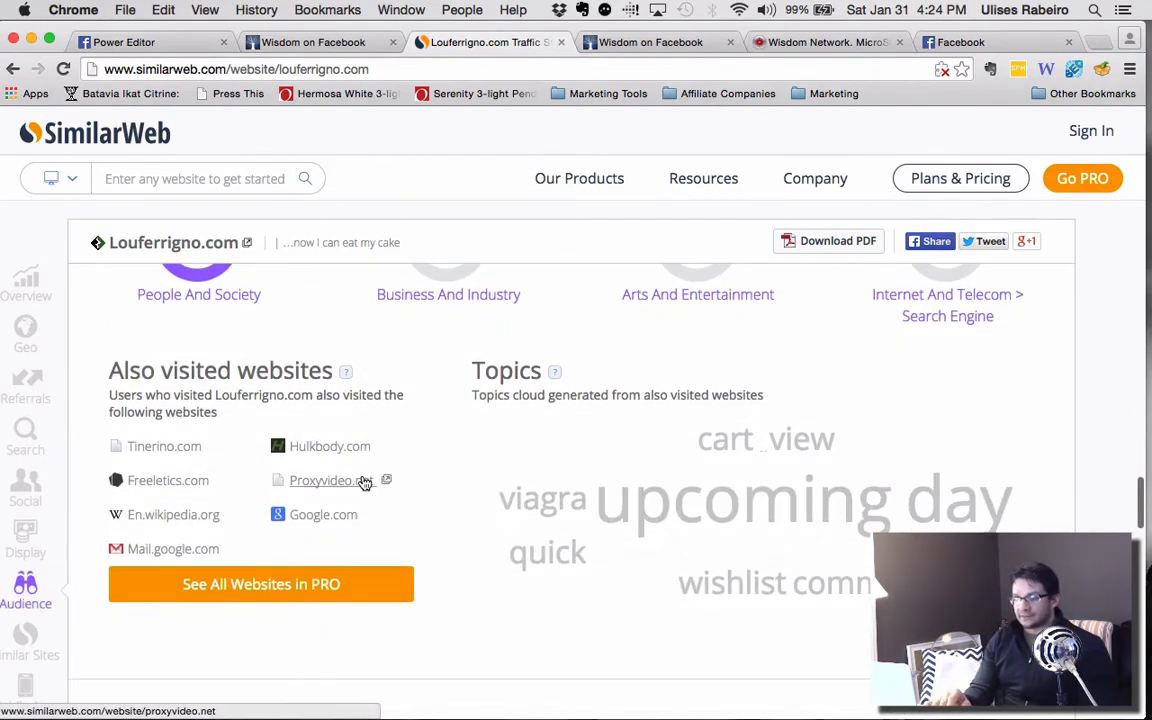
scroll(605, 398, "up", 20)
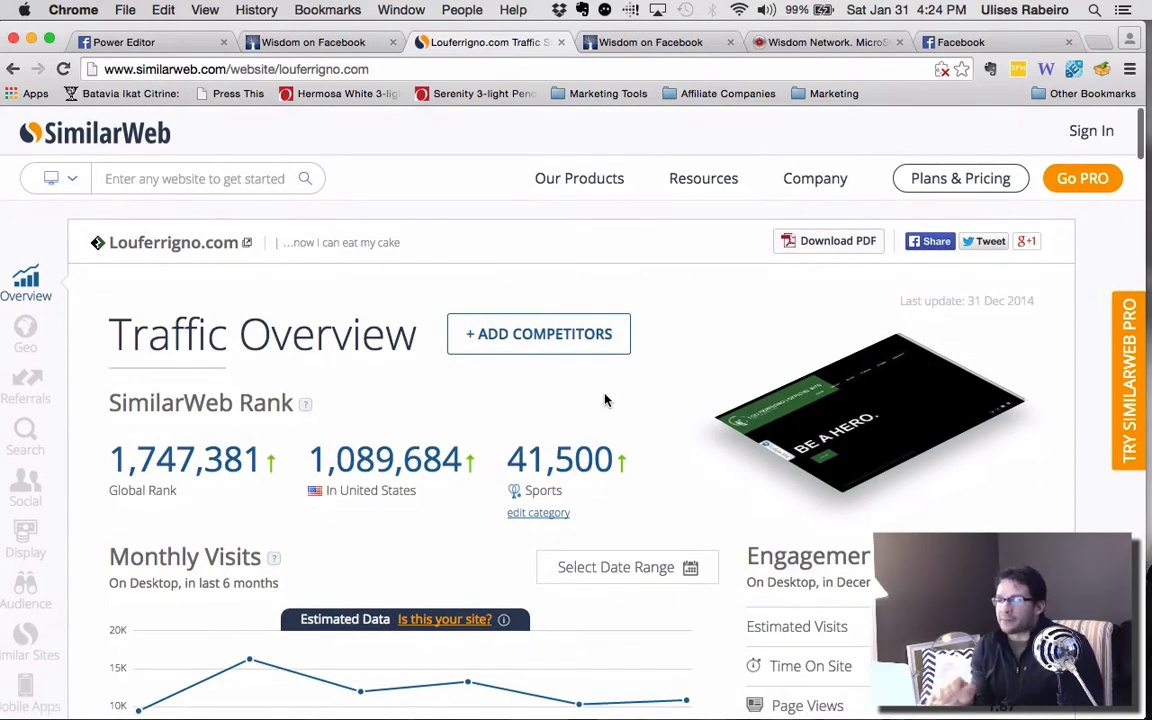
Revisit Lou Ferrigno's fan demographics in Wisdom, and open the Part Time Business Builder page on Facebook.
left_click(833, 42)
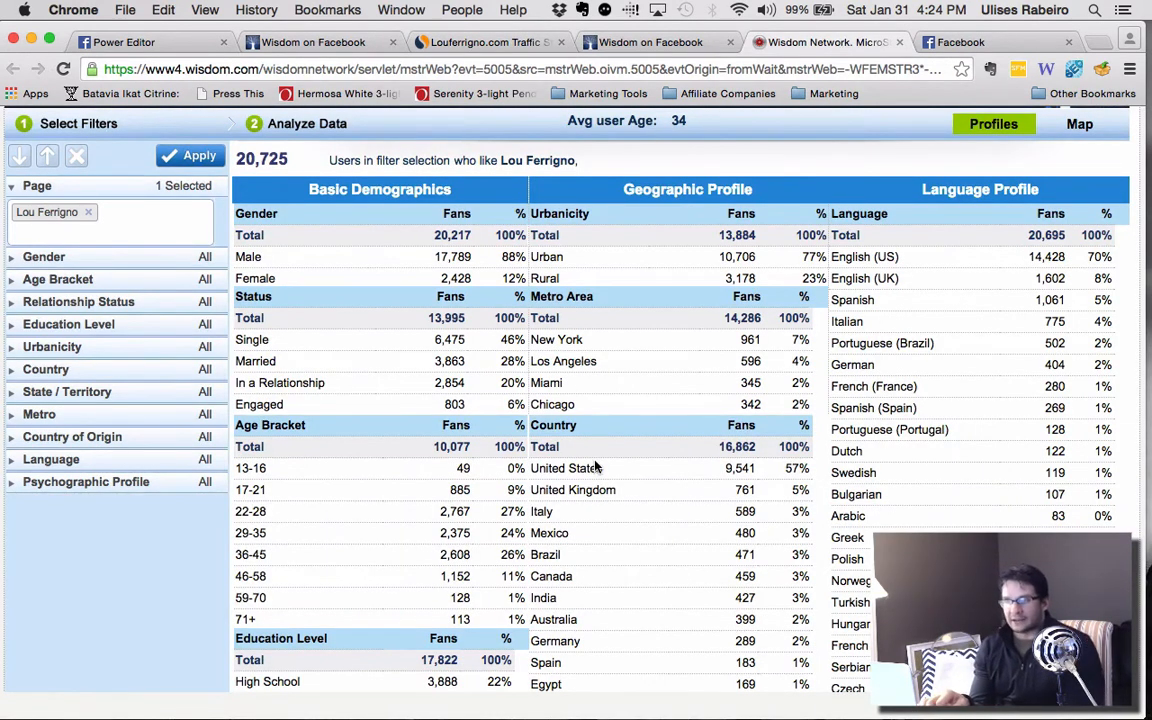
left_click(950, 43)
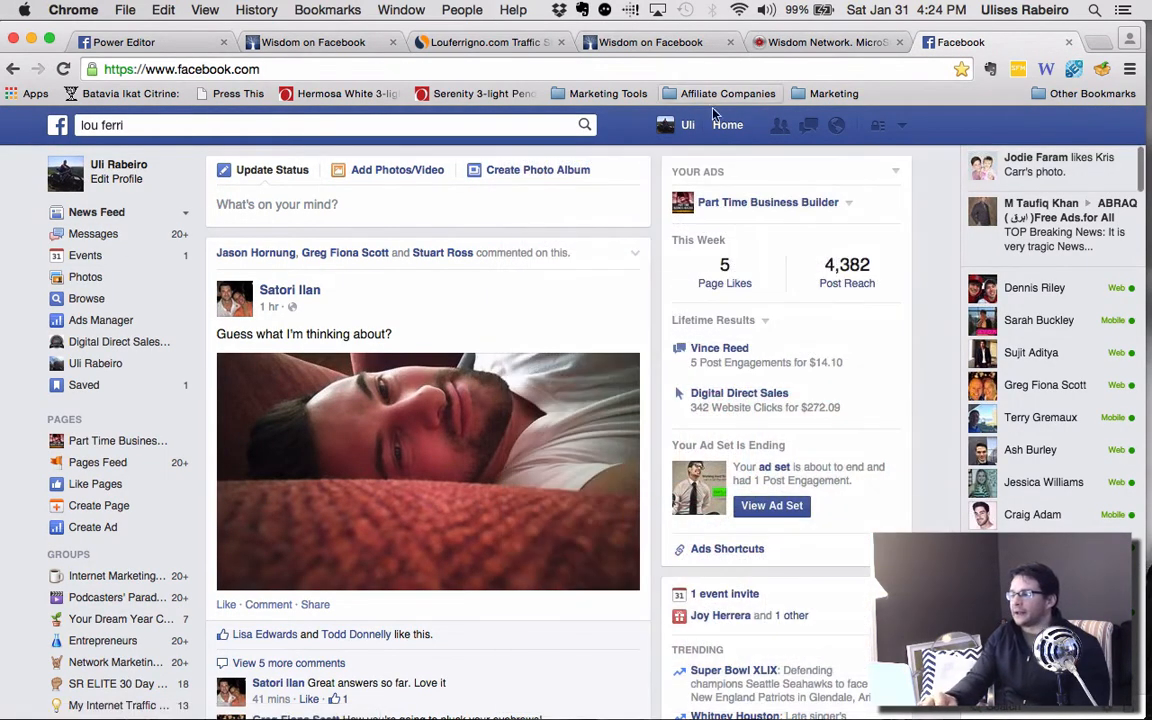
left_click(721, 206)
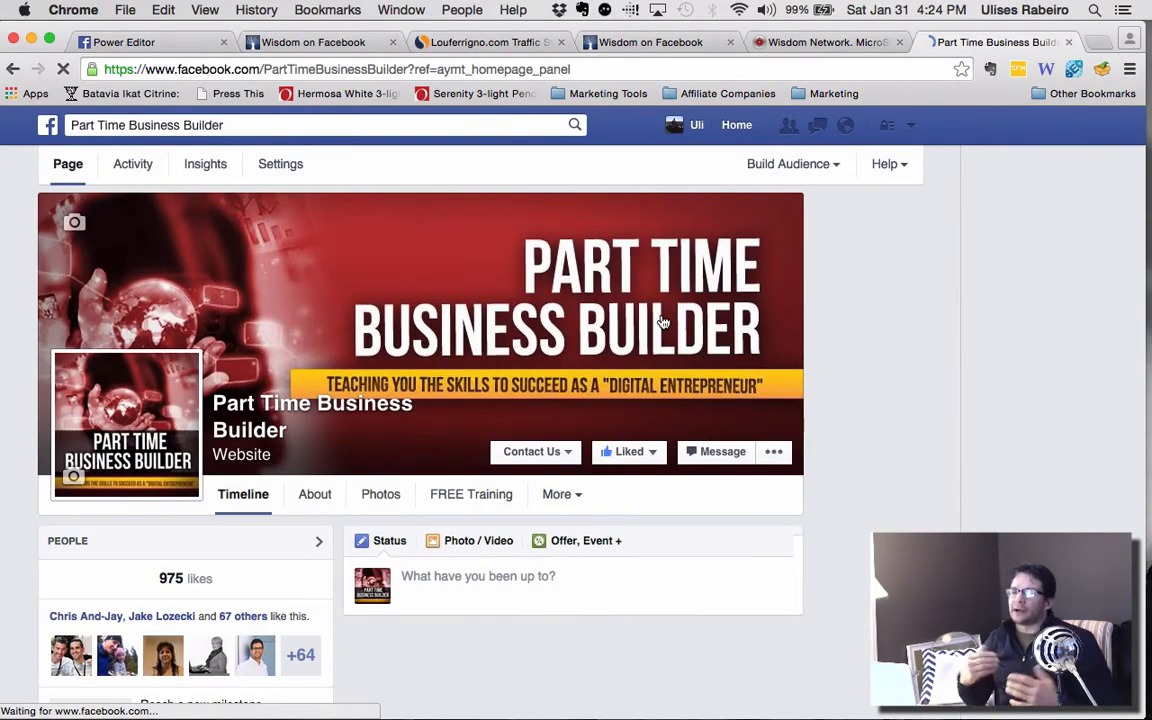
left_click(661, 321)
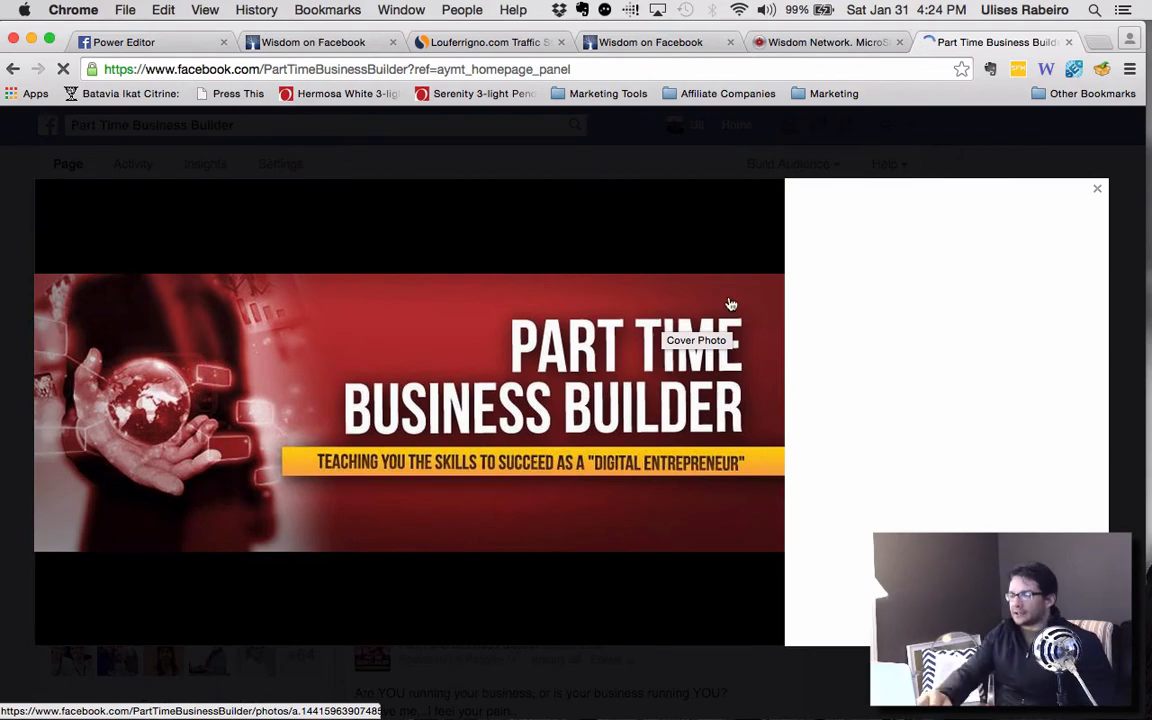
left_click(1100, 192)
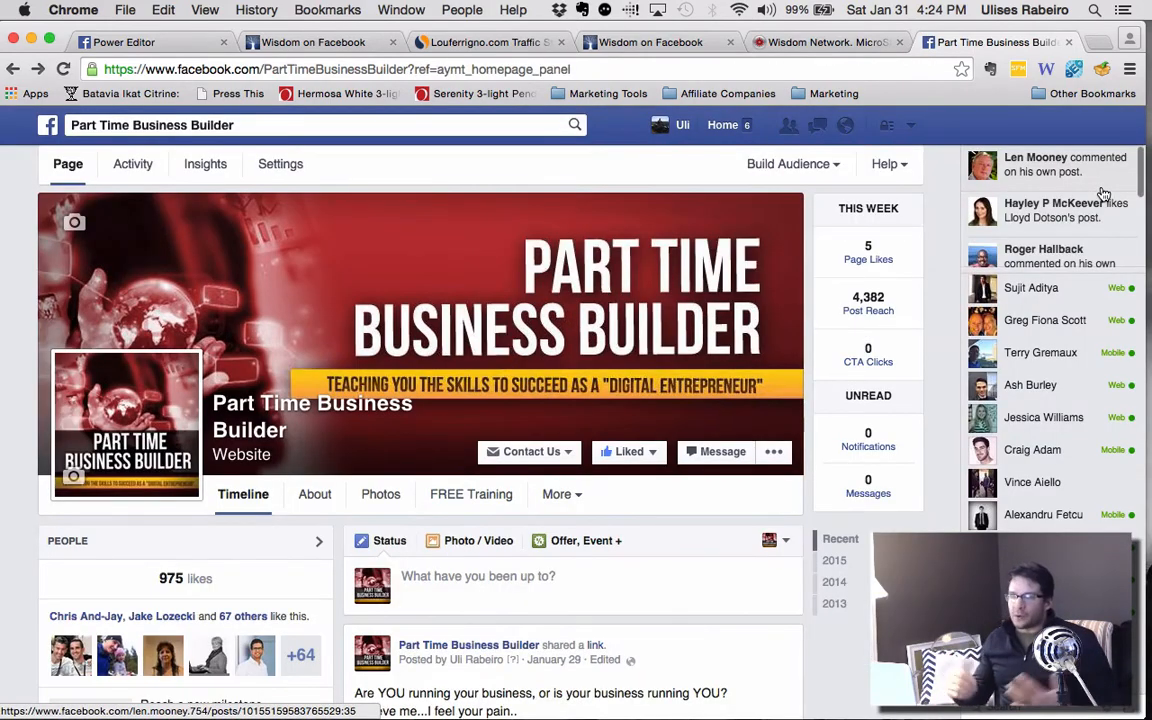
Look through the Part Time Business Builder timeline and examine the reach and engagement of its posts, including "Top 5 Reasons Why You Need A Mentor".
mouse_move(1100, 185)
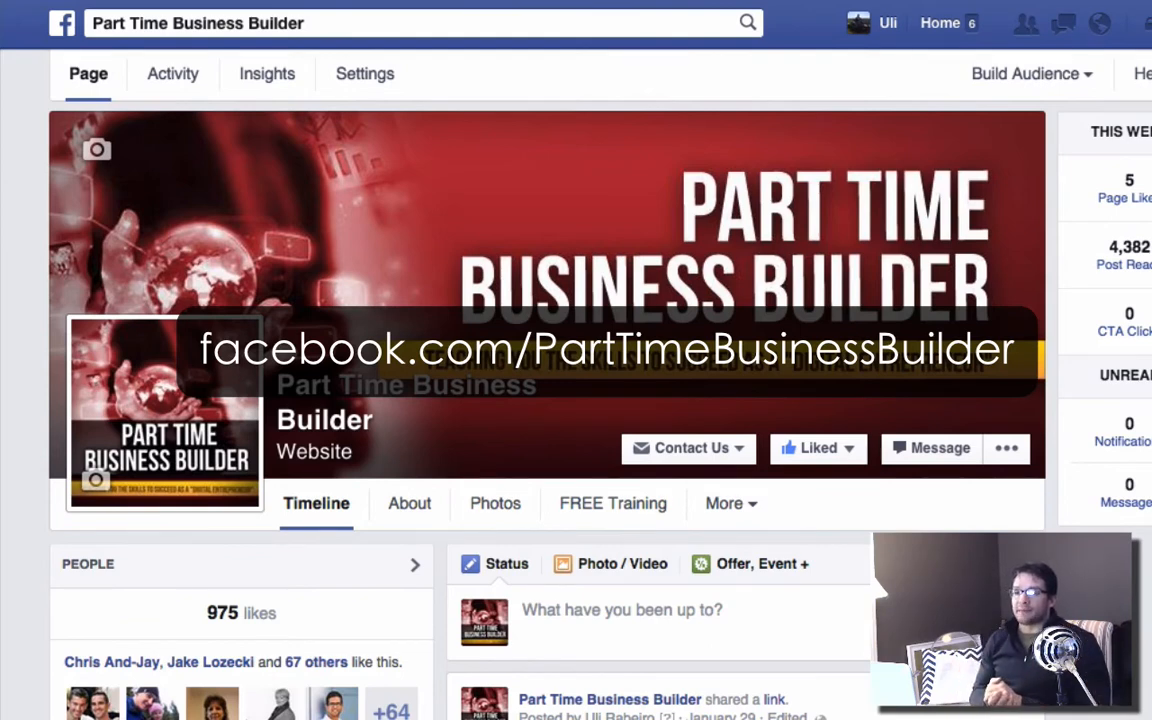
scroll(252, 470, "down", 3)
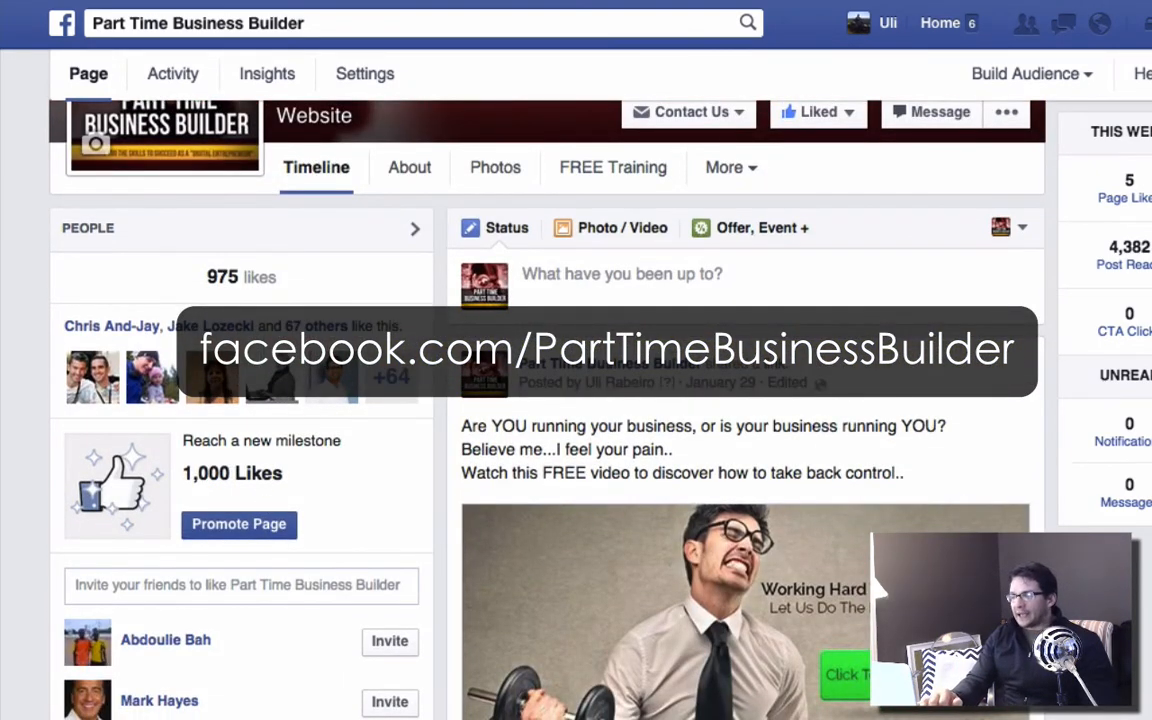
scroll(540, 420, "down", 10)
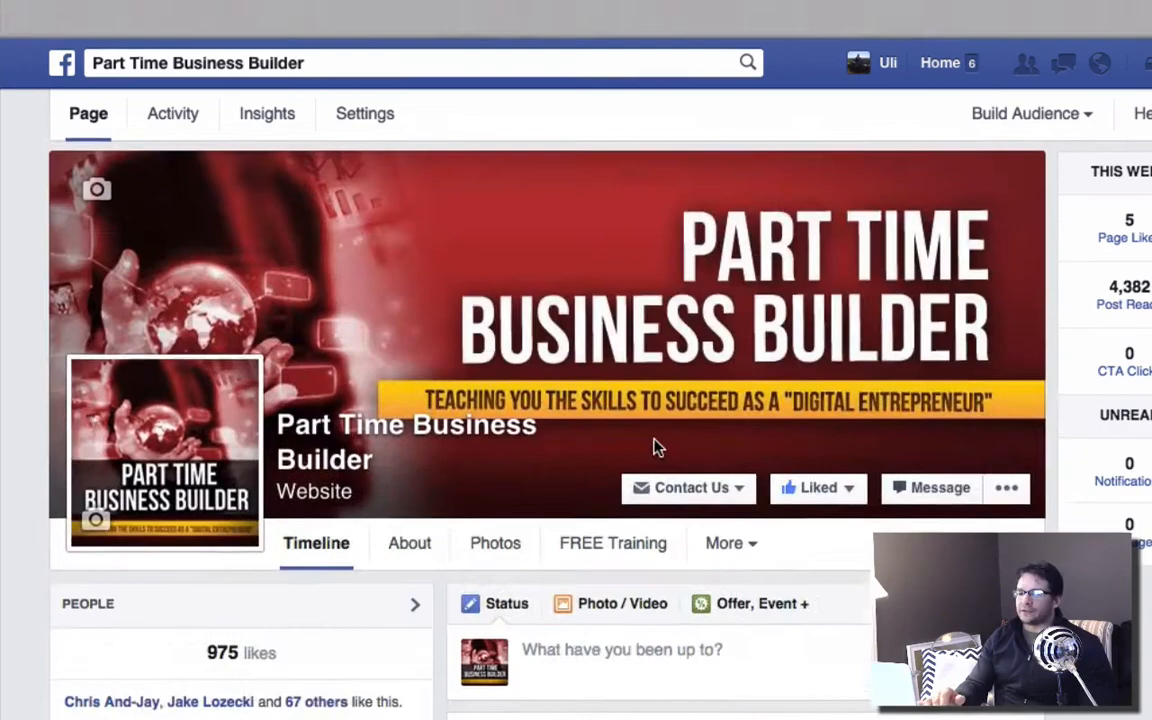
scroll(656, 447, "down", 15)
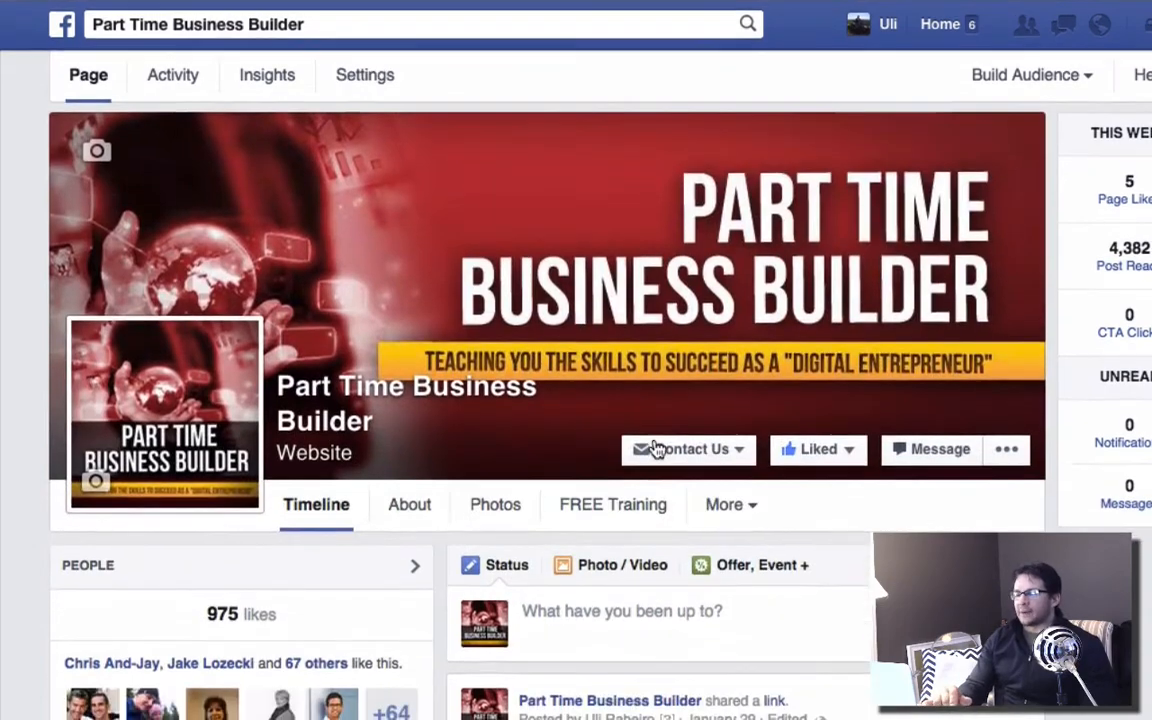
scroll(656, 447, "down", 15)
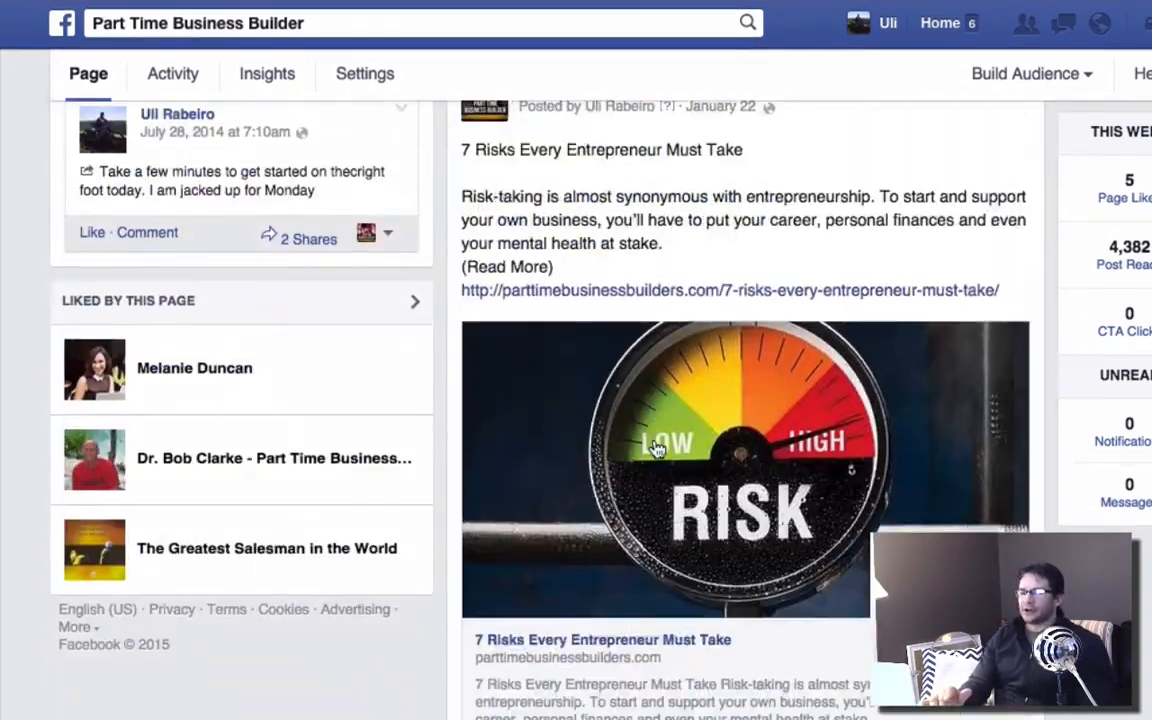
scroll(656, 447, "down", 15)
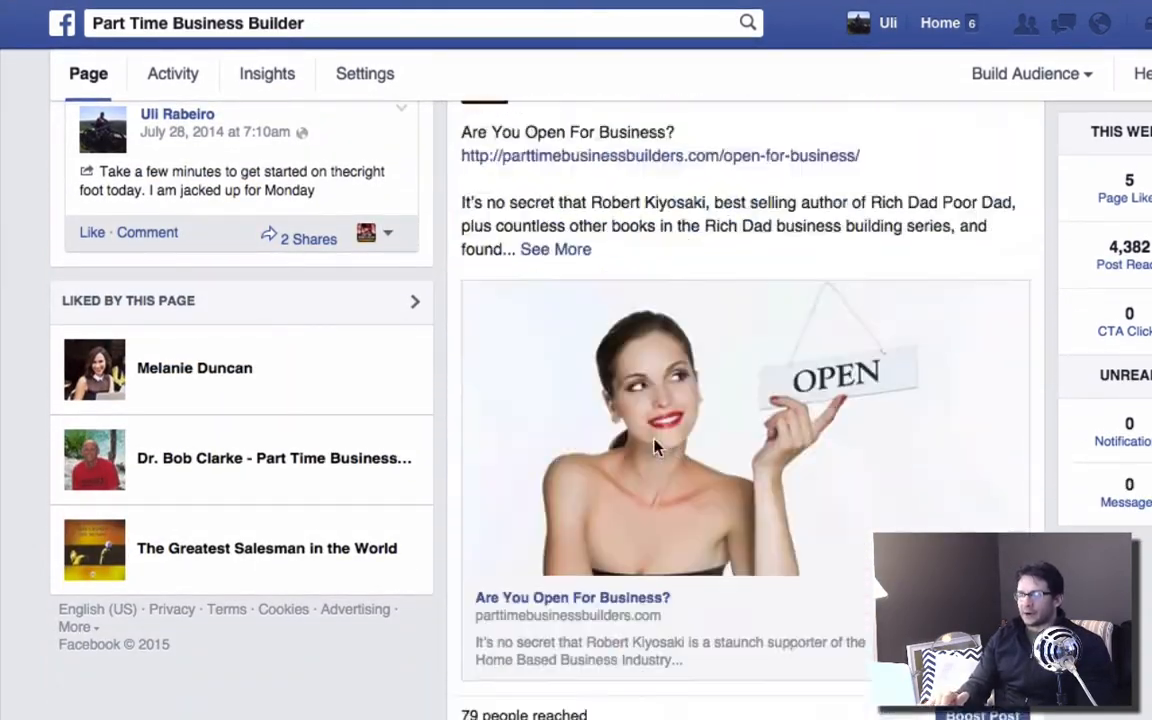
scroll(656, 447, "down", 7)
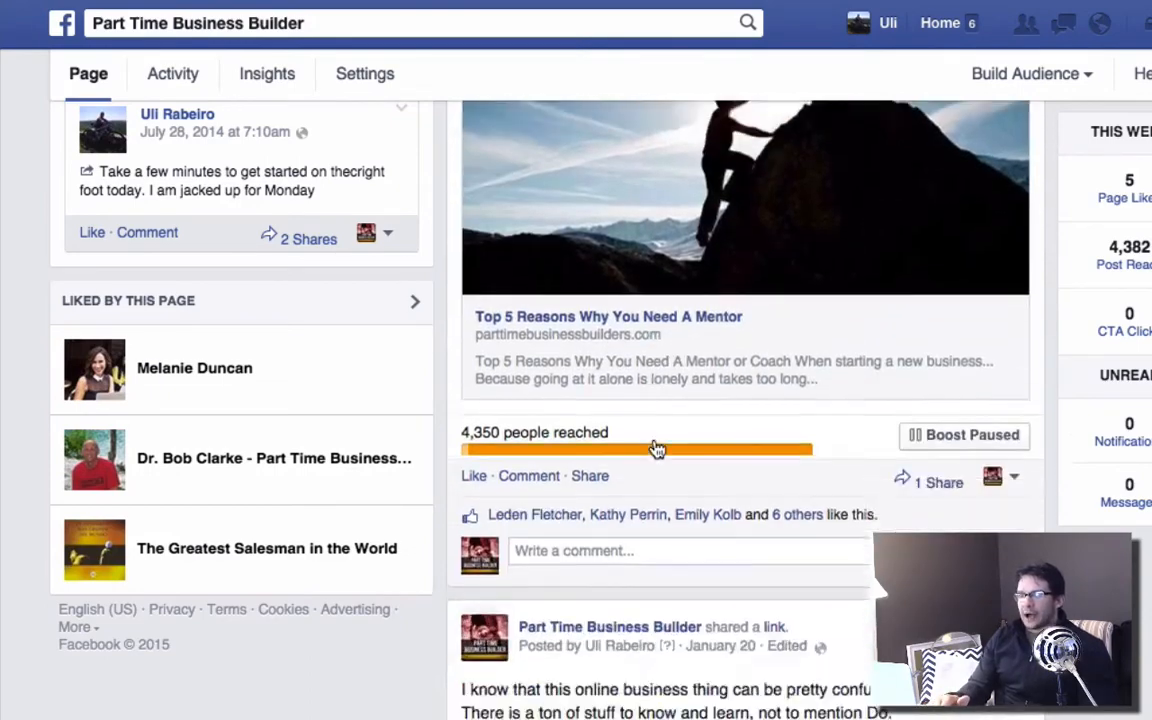
scroll(655, 447, "up", 3)
scroll(655, 447, "up", 5)
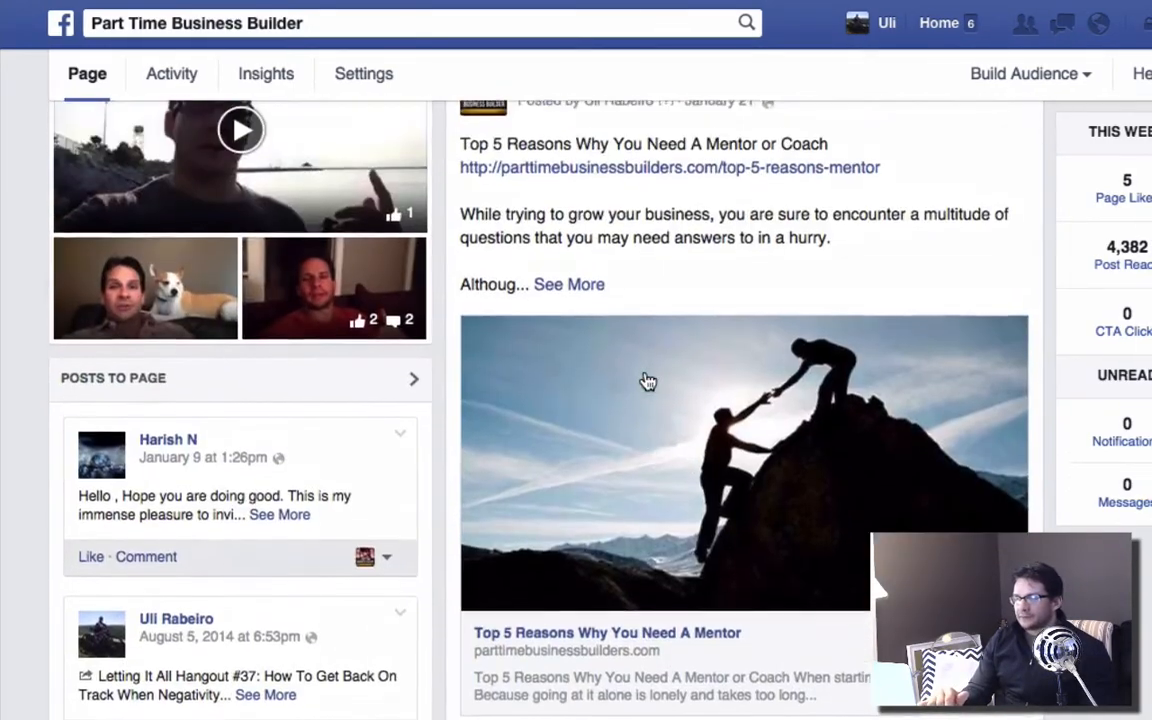
scroll(648, 383, "down", 5)
scroll(648, 383, "down", 1)
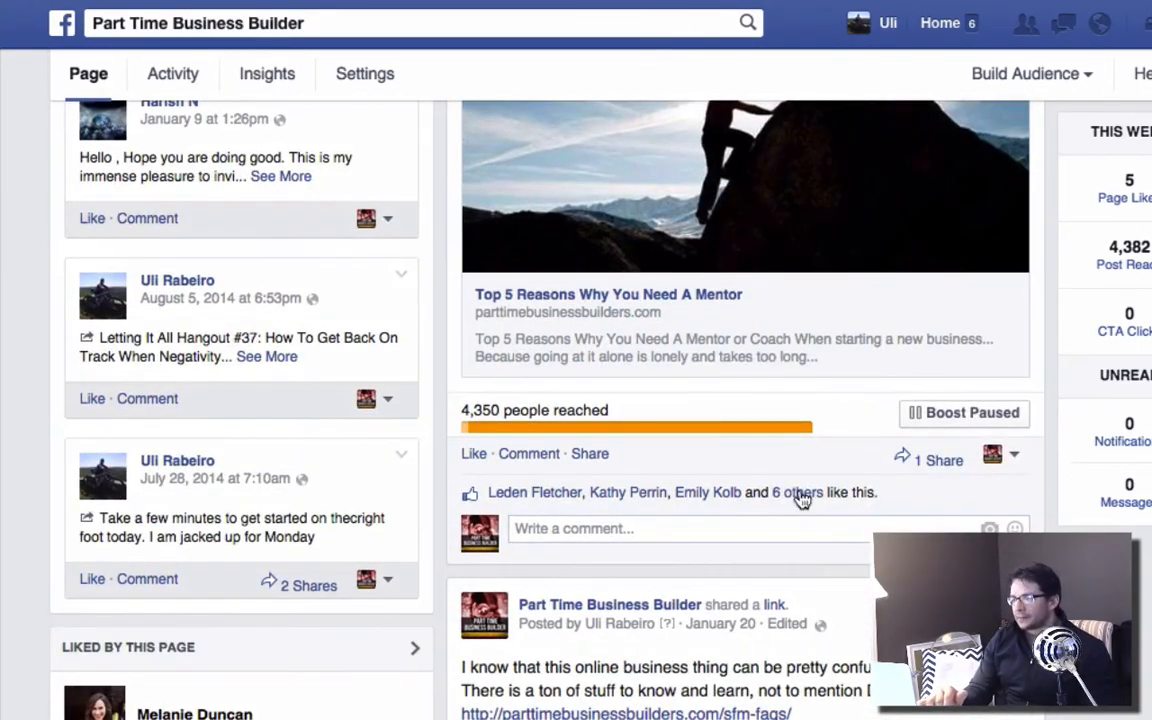
scroll(802, 496, "down", 10)
scroll(802, 496, "down", 9)
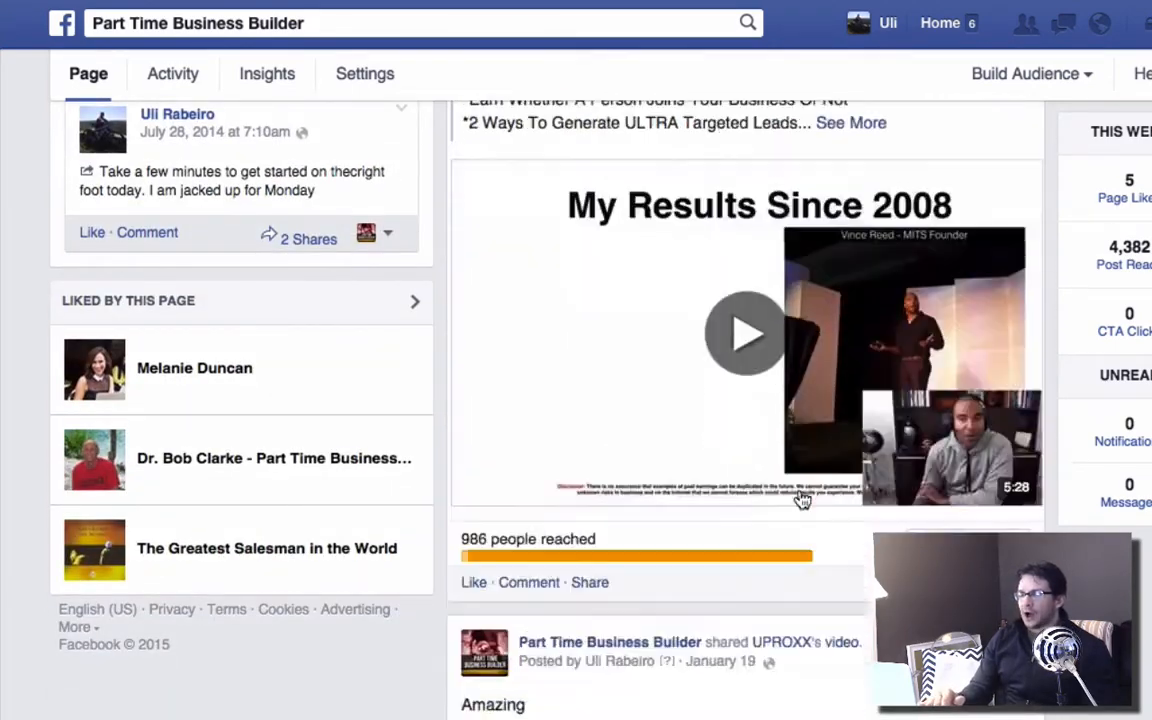